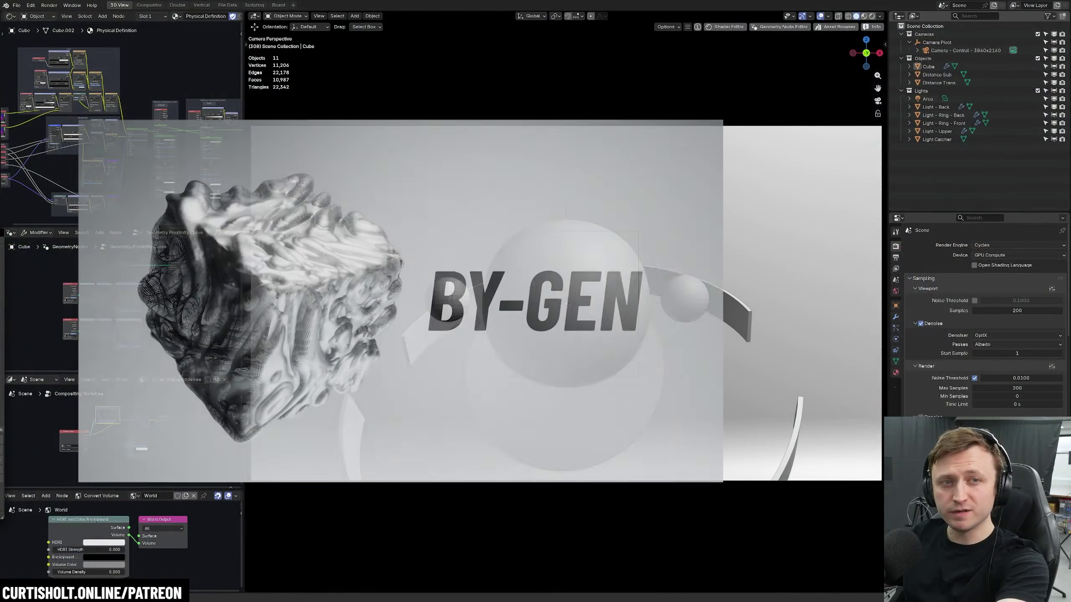
Open the BY-GEN add-on and look through its available Volume, Mesh and Surface effect presets.
key(n)
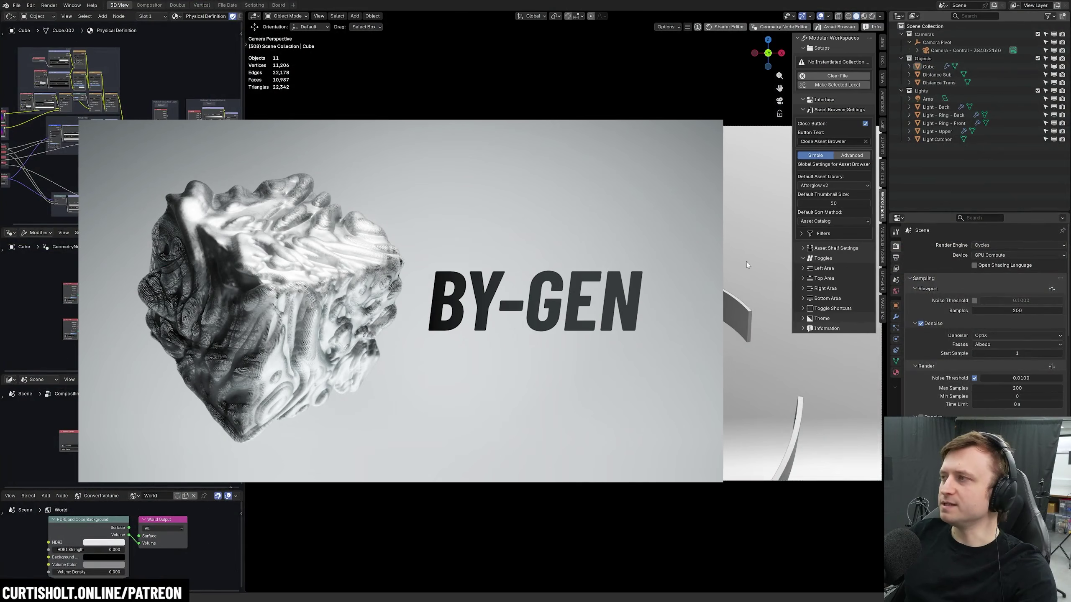
click(882, 287)
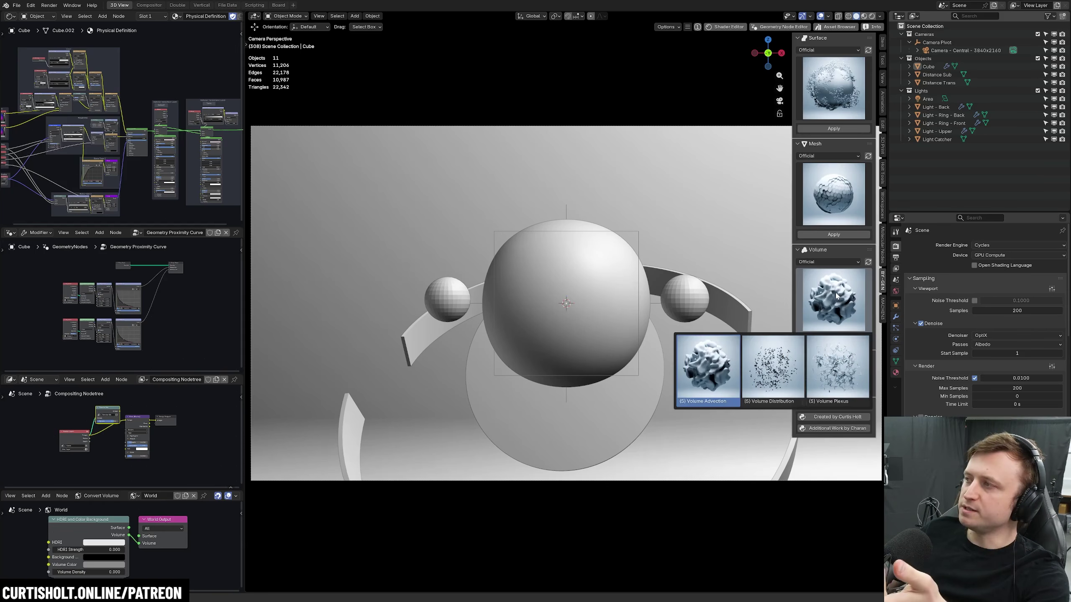
click(837, 179)
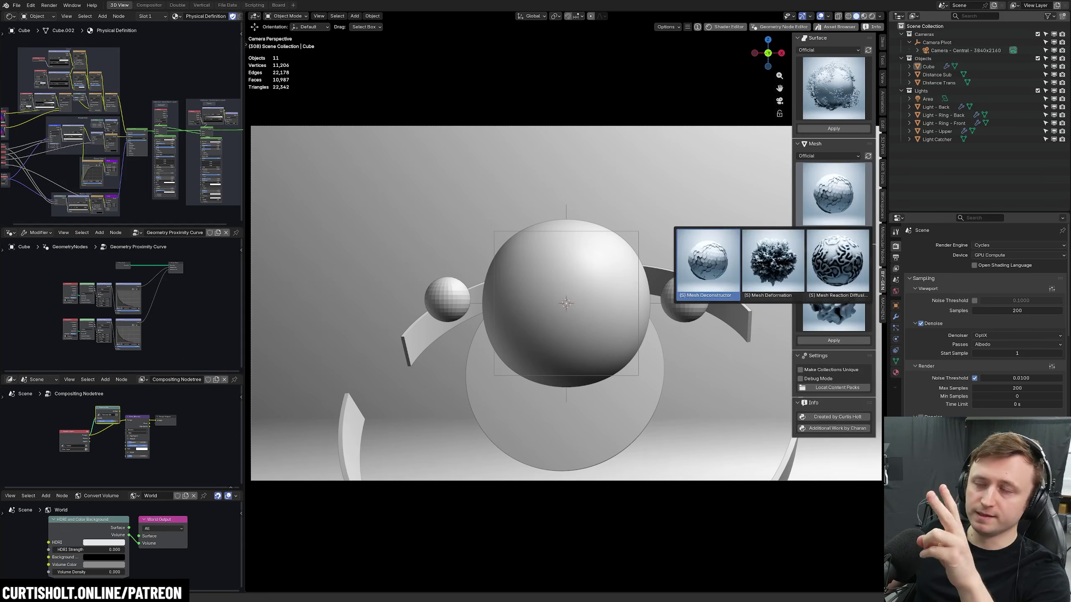
click(848, 74)
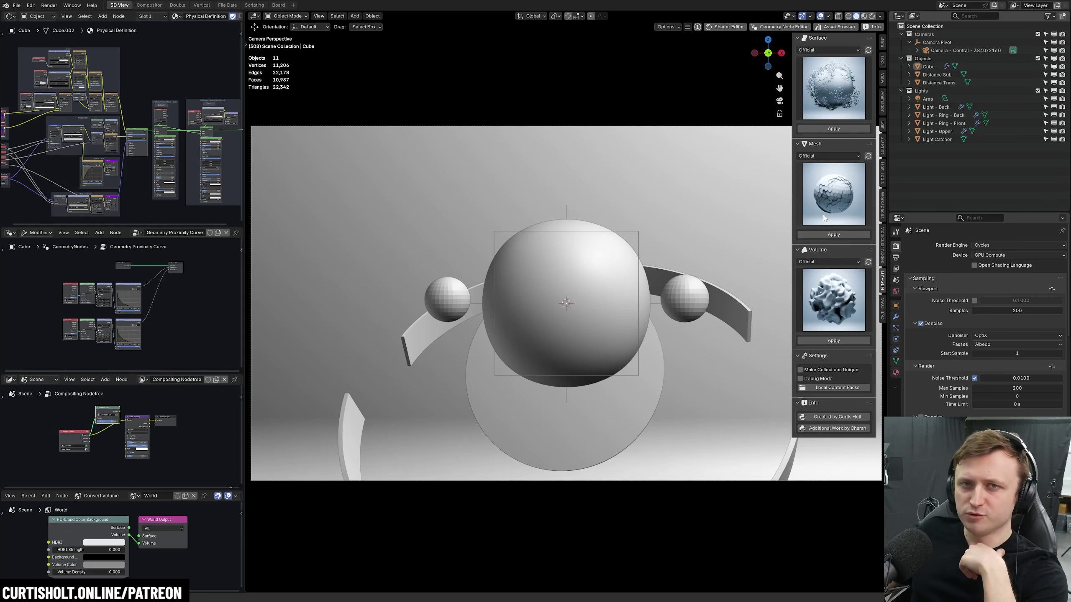
click(824, 216)
click(829, 307)
click(833, 202)
click(828, 101)
click(827, 101)
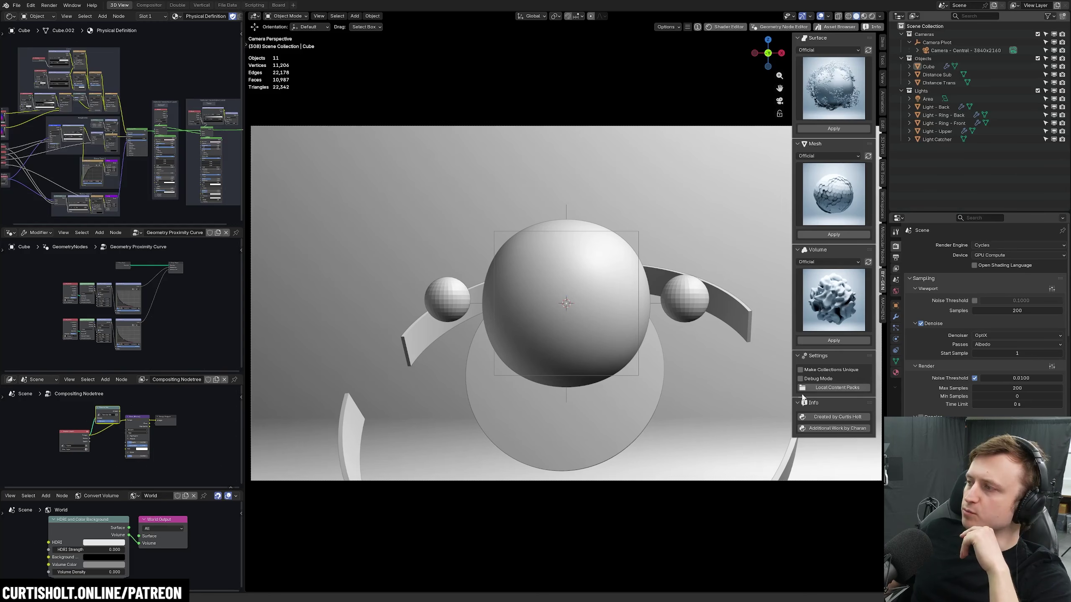
Enable Debug Mode in the BY-GEN settings.
click(812, 378)
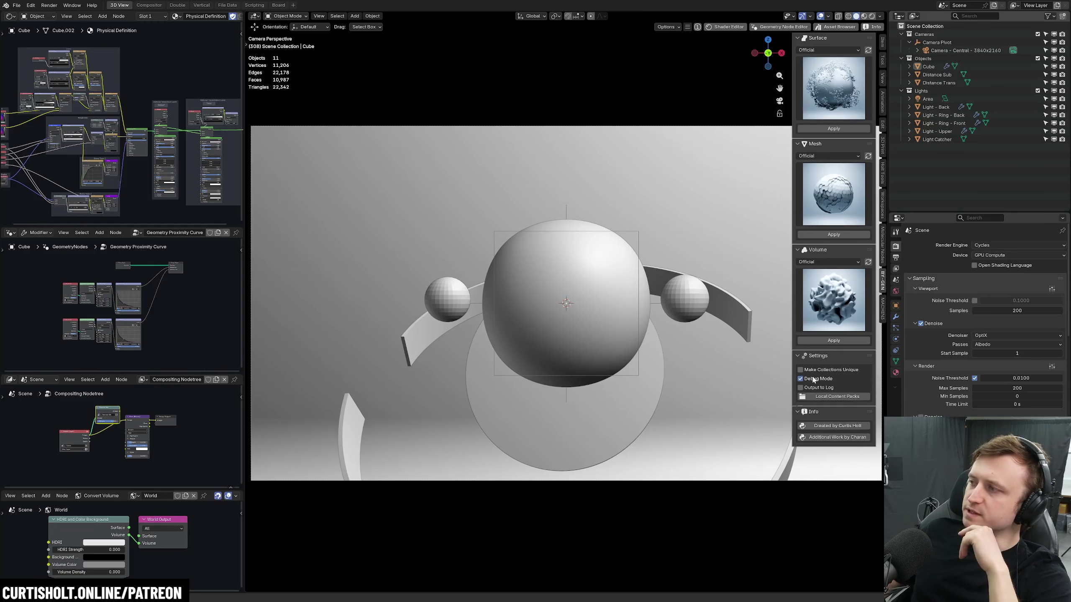
click(834, 287)
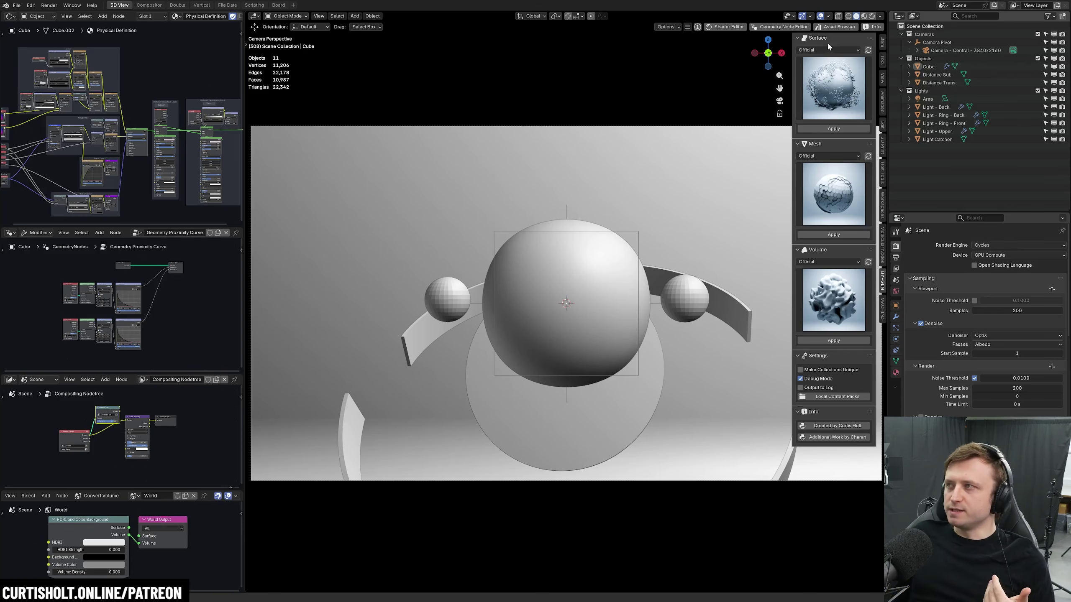
mouse_move(797, 38)
mouse_down()
mouse_move(797, 60)
mouse_move(795, 39)
mouse_up()
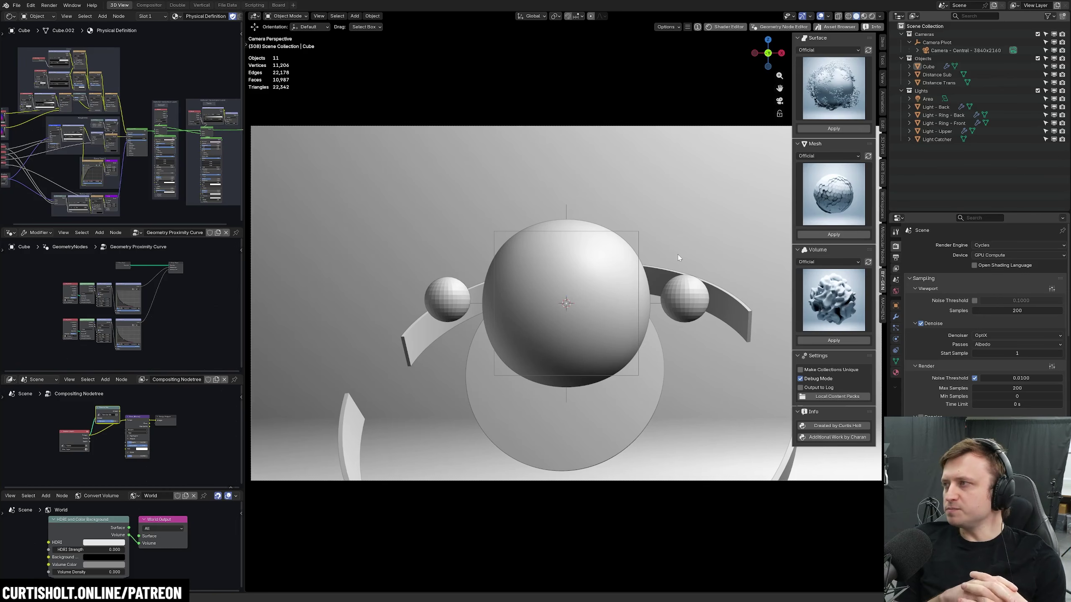
Apply the Surface Distribution effect to the large central sphere.
click(849, 79)
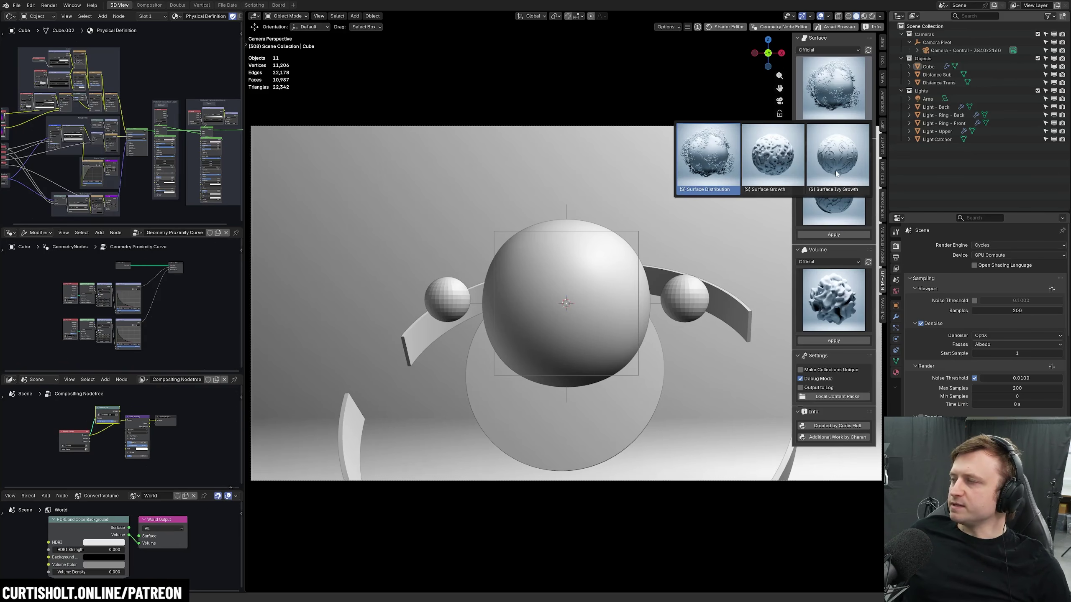
click(626, 321)
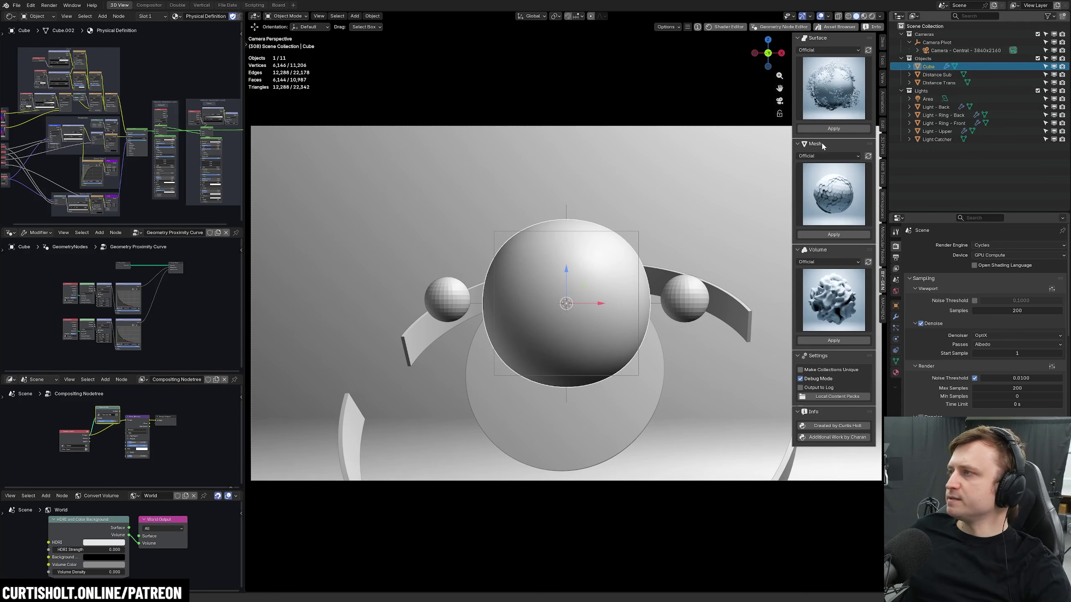
click(833, 128)
Examine the full Surface Distribution node tree in a maximized editor, including its transformation frame and parked node groups.
middle_drag(142, 342, 172, 306)
key(ctrl+space)
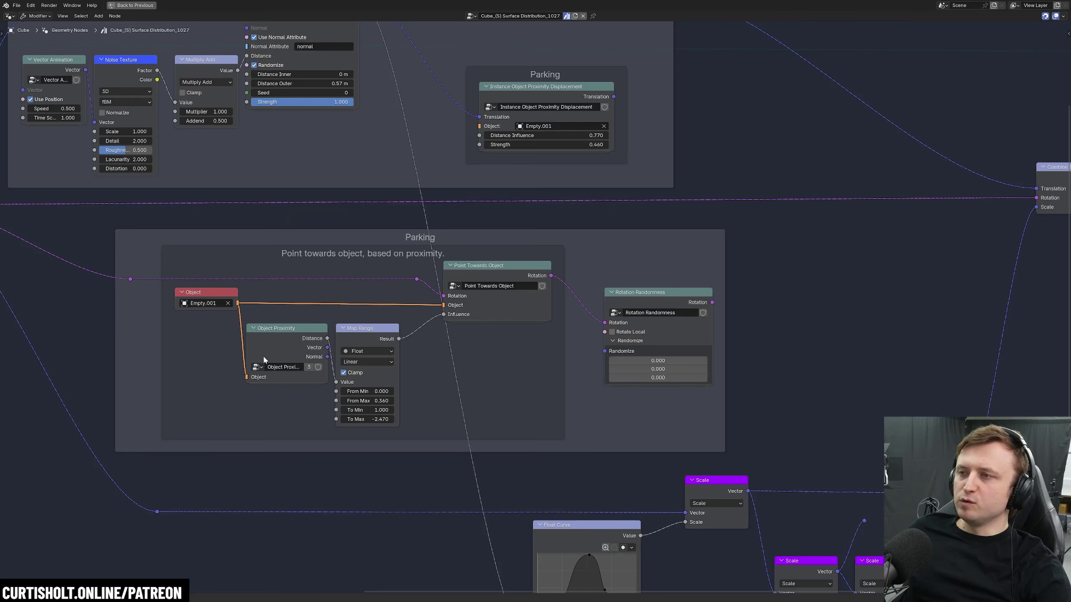
key(Home)
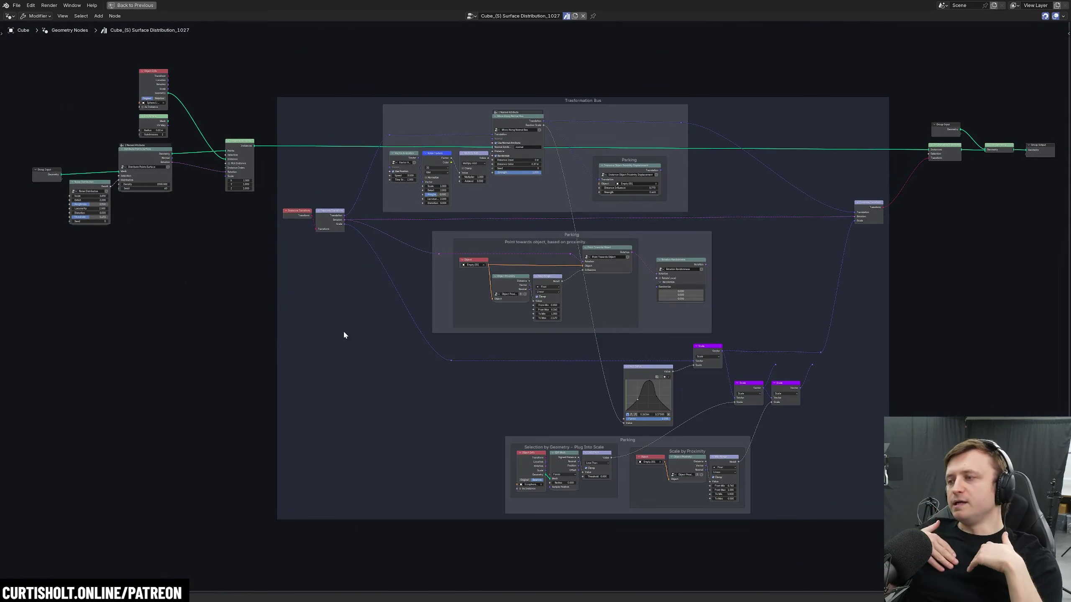
scroll(467, 355, up, 2)
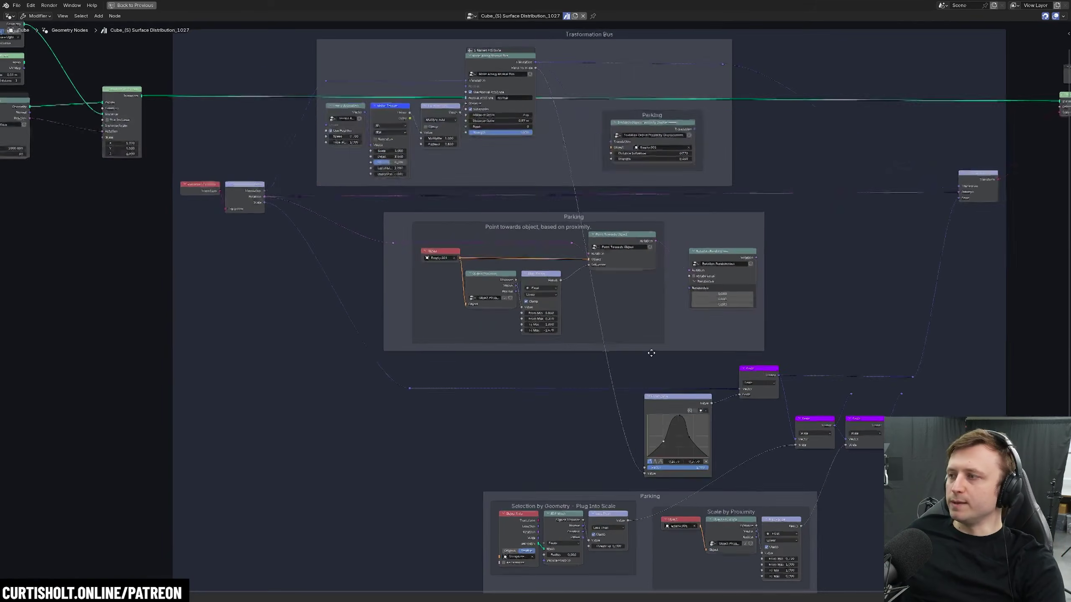
middle_drag(835, 401, 687, 390)
middle_drag(507, 314, 583, 383)
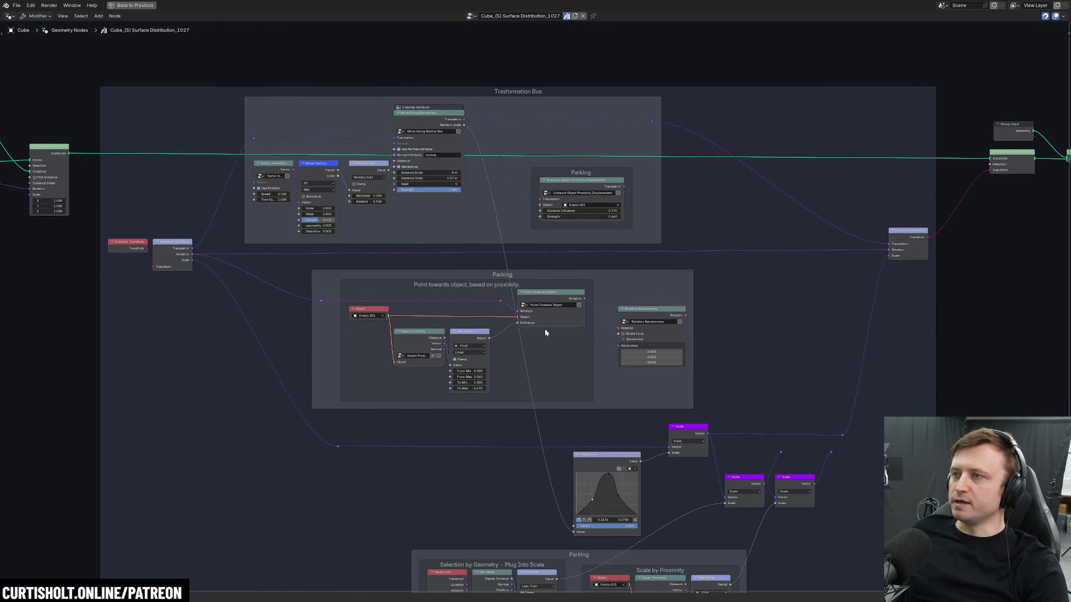
key(ctrl+space)
Check the helper objects Empty.001 and Icosphere.001 that belong to the effect, and reselect the central sphere.
click(927, 154)
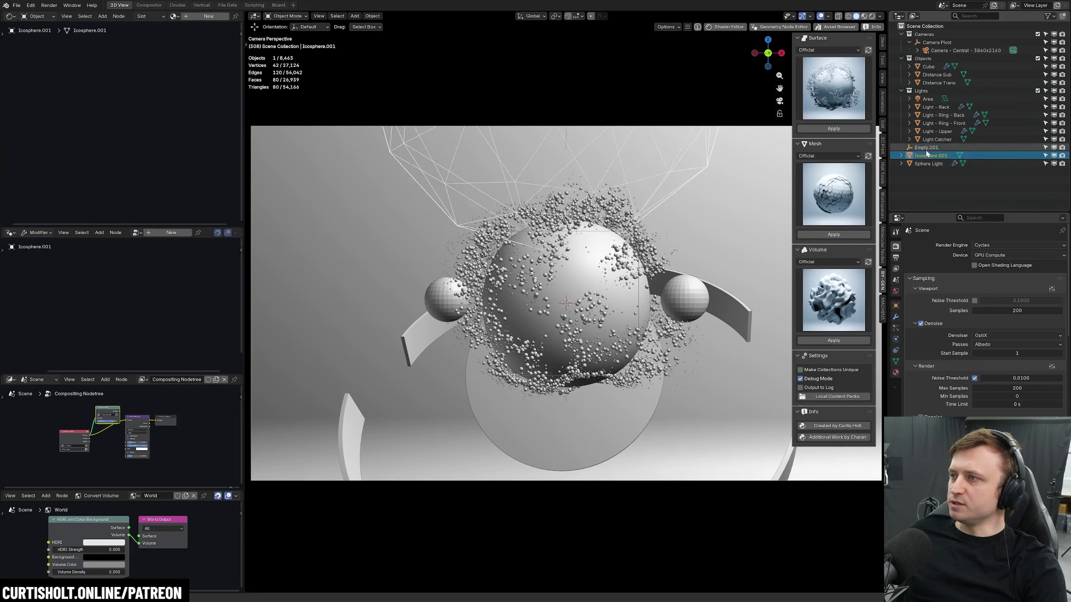
click(926, 149)
click(926, 155)
click(598, 270)
Examine the parked proximity rotation and scale node groups in the Surface Distribution tree, and locate the icosphere used for selection by geometry.
middle_drag(156, 342, 135, 308)
scroll(134, 308, up, 3)
key(ctrl+space)
middle_drag(406, 171, 340, 312)
middle_drag(478, 252, 462, 393)
middle_drag(582, 321, 556, 374)
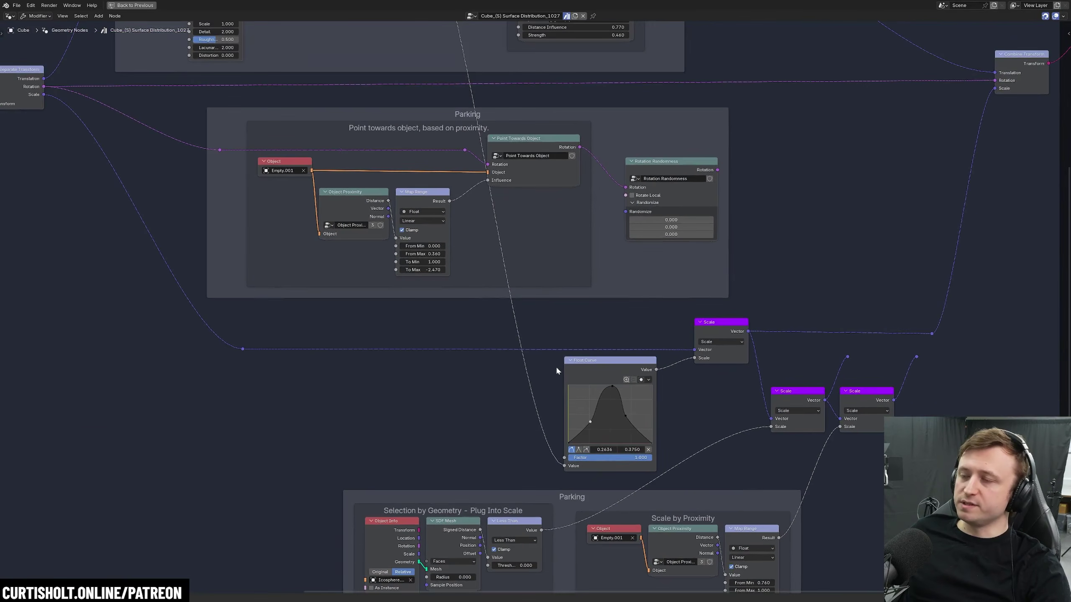
key(ctrl+space)
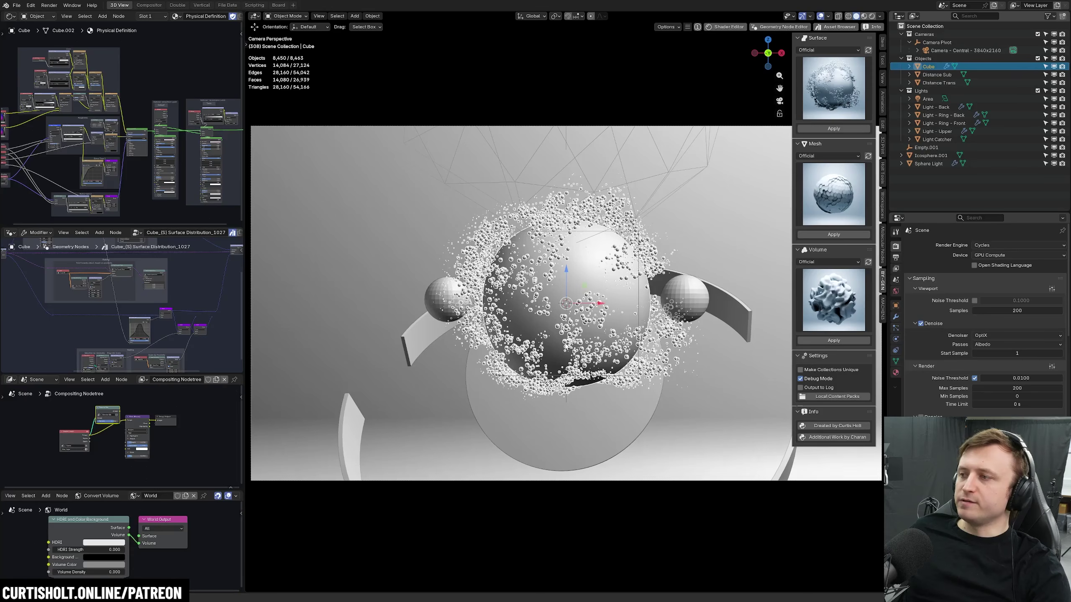
click(923, 155)
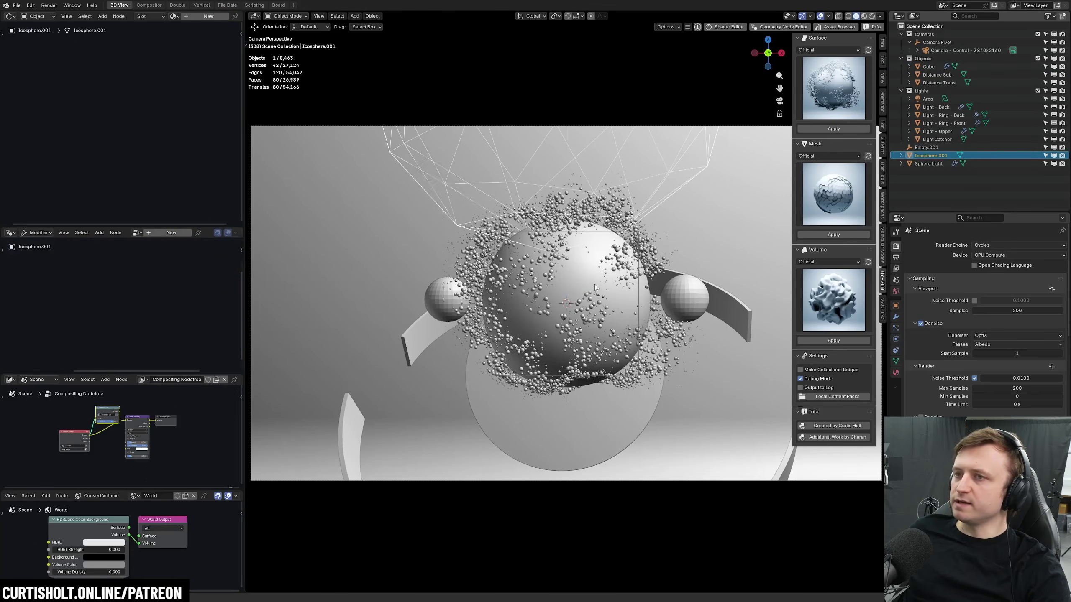
Apply the Mesh Deconstructor effect to the central sphere and preview its animation in rendered view.
click(562, 276)
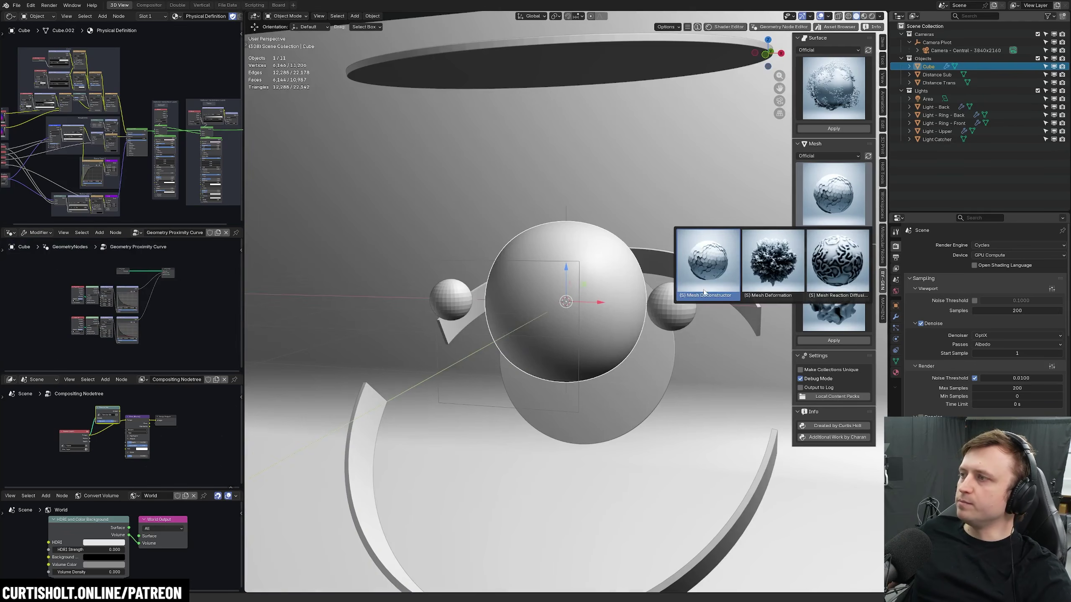
click(703, 288)
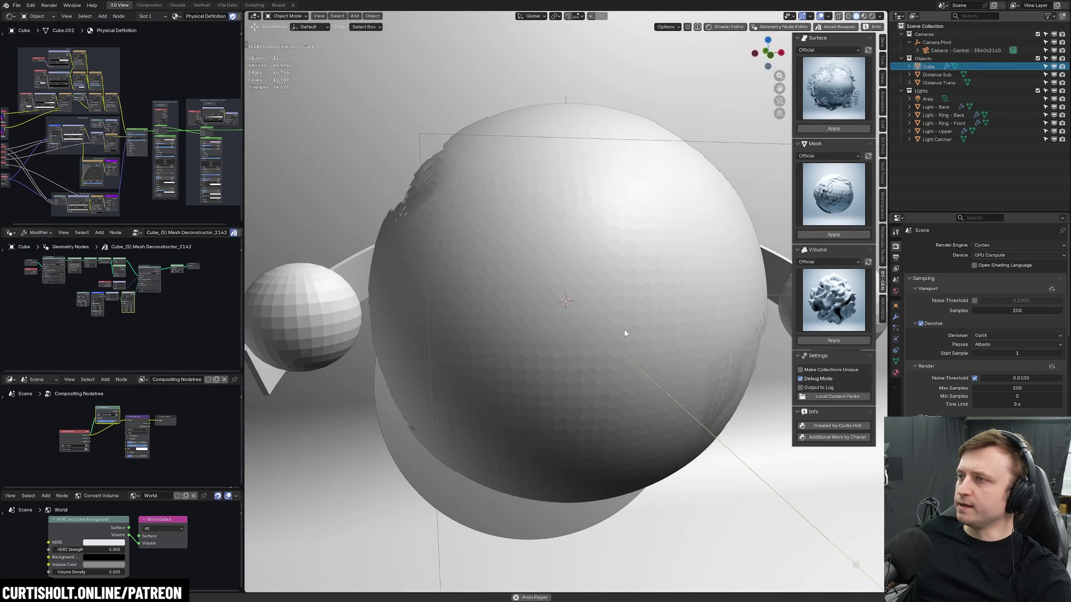
middle_drag(668, 336, 658, 347)
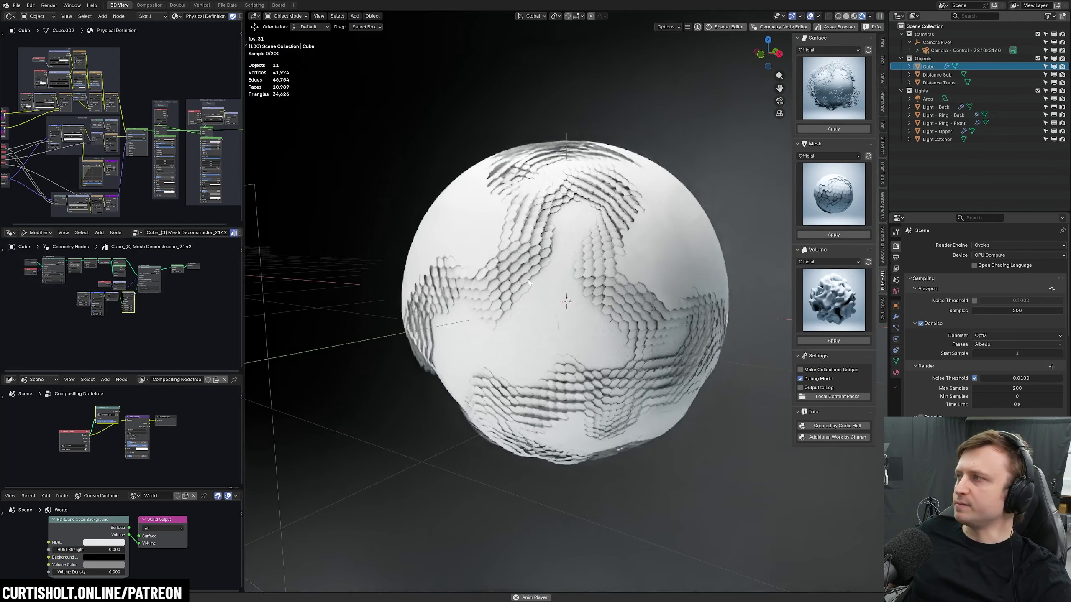
key(space)
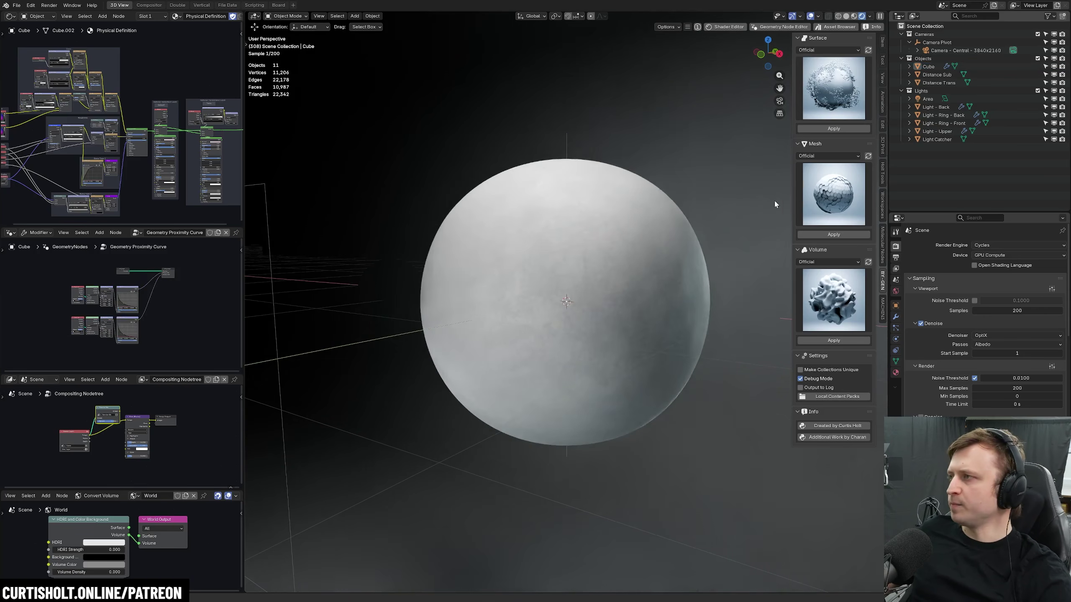
Apply the Mesh Deformation effect to the central sphere and examine its node tree.
click(612, 285)
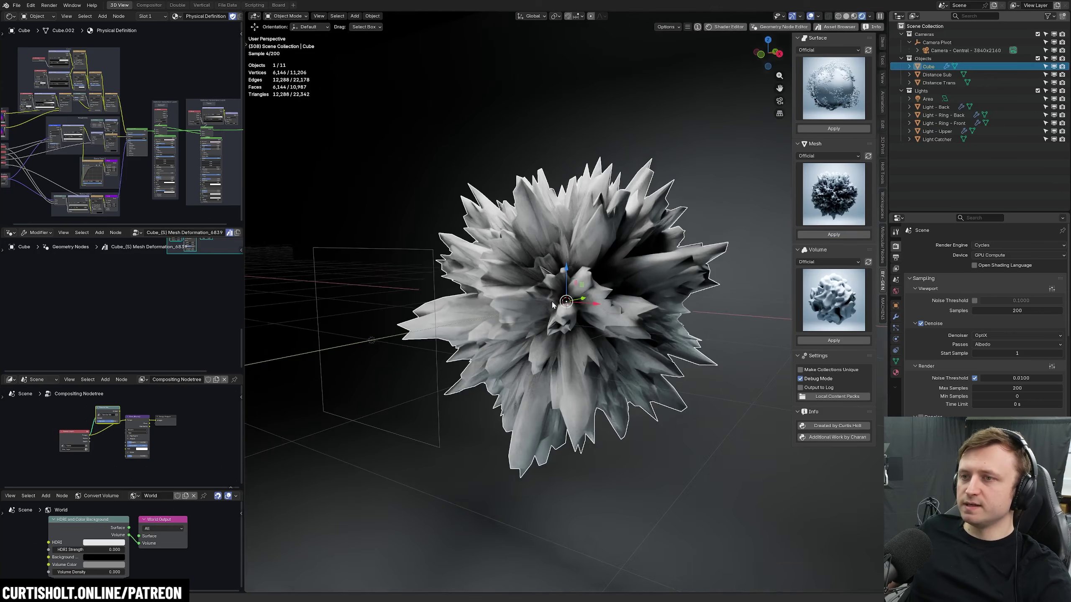
key(ctrl+space)
key(Home)
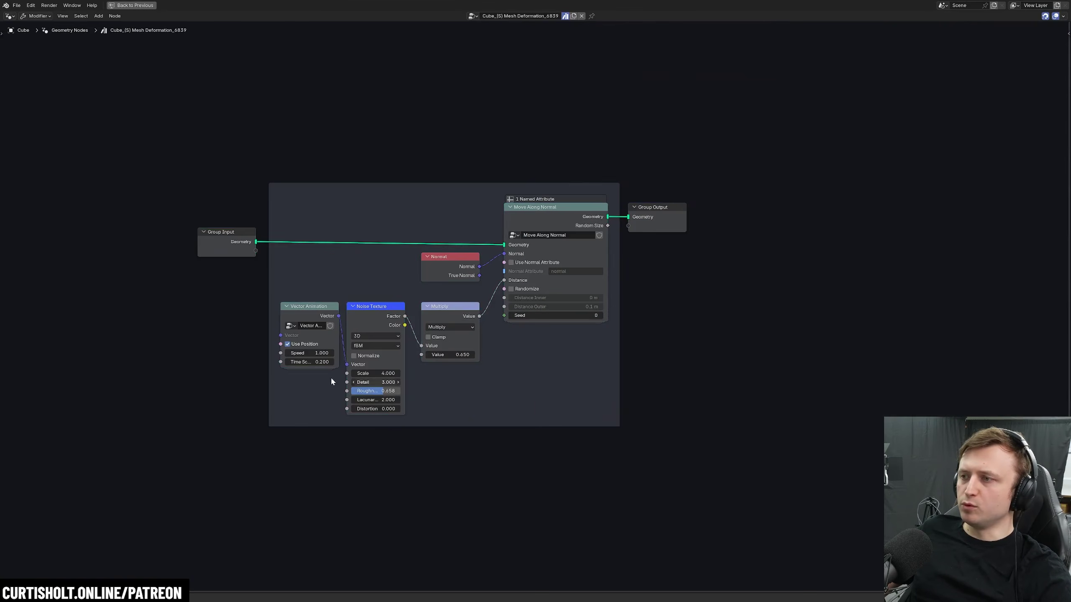
key(ctrl+space)
scroll(126, 335, up, 5)
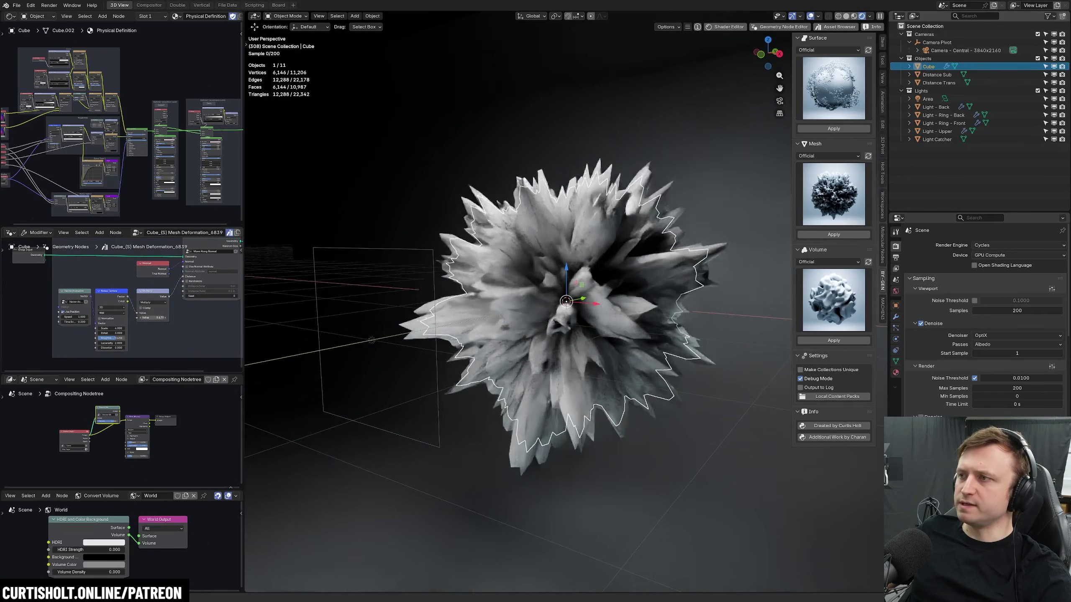
Lower the Multiply node's value in the Mesh Deformation tree to weaken the noise displacement.
middle_drag(179, 309, 149, 323)
scroll(151, 310, up, 1)
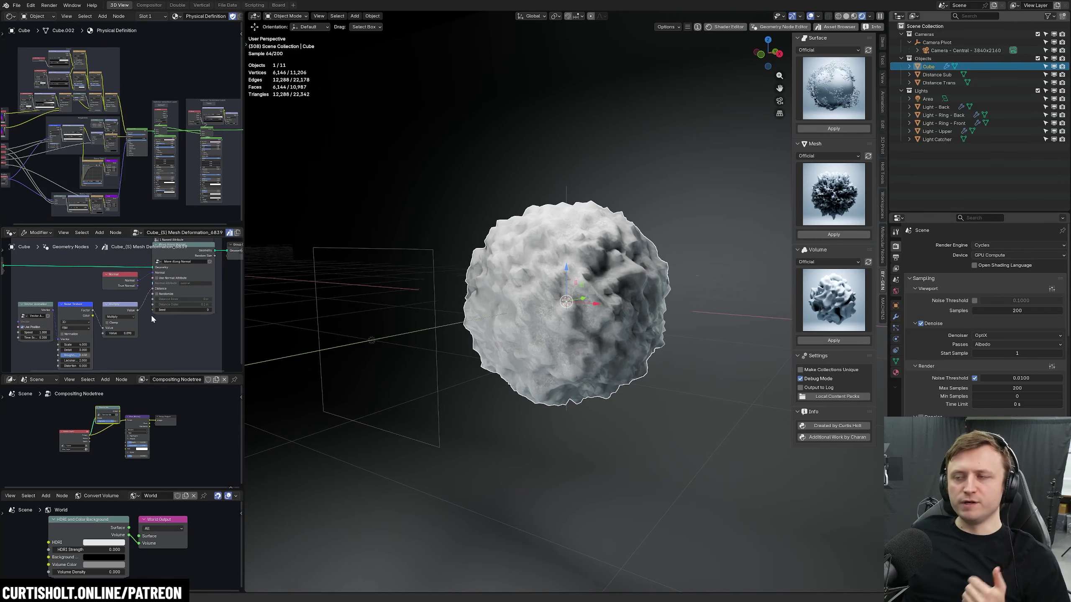
middle_drag(150, 314, 163, 302)
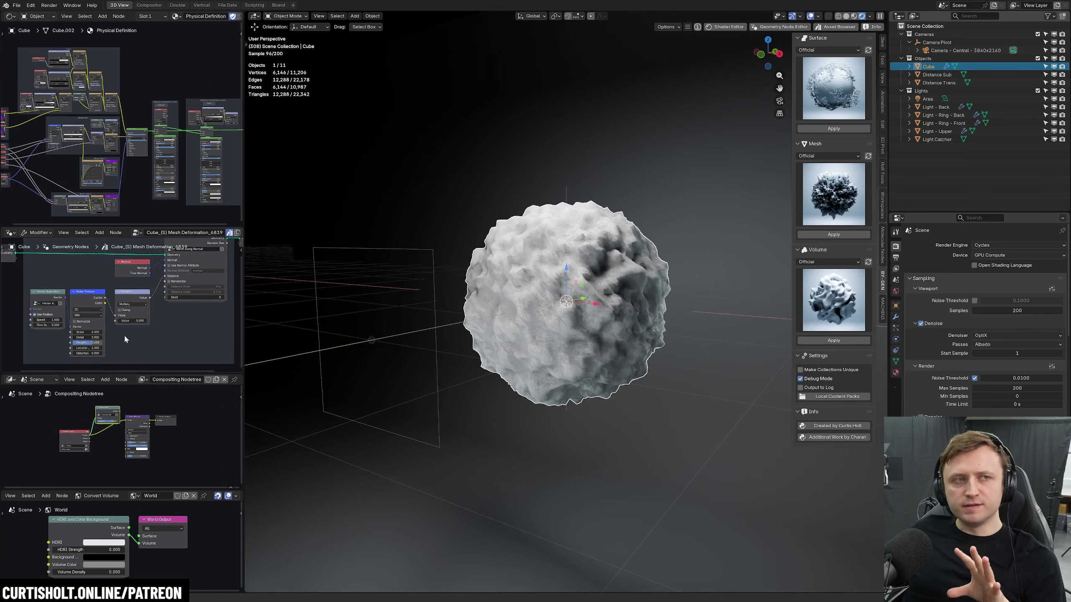
Enlarge the geometry node editor by shrinking the compositor and shader editors around it, and bring the group input into view.
drag(162, 372, 163, 479)
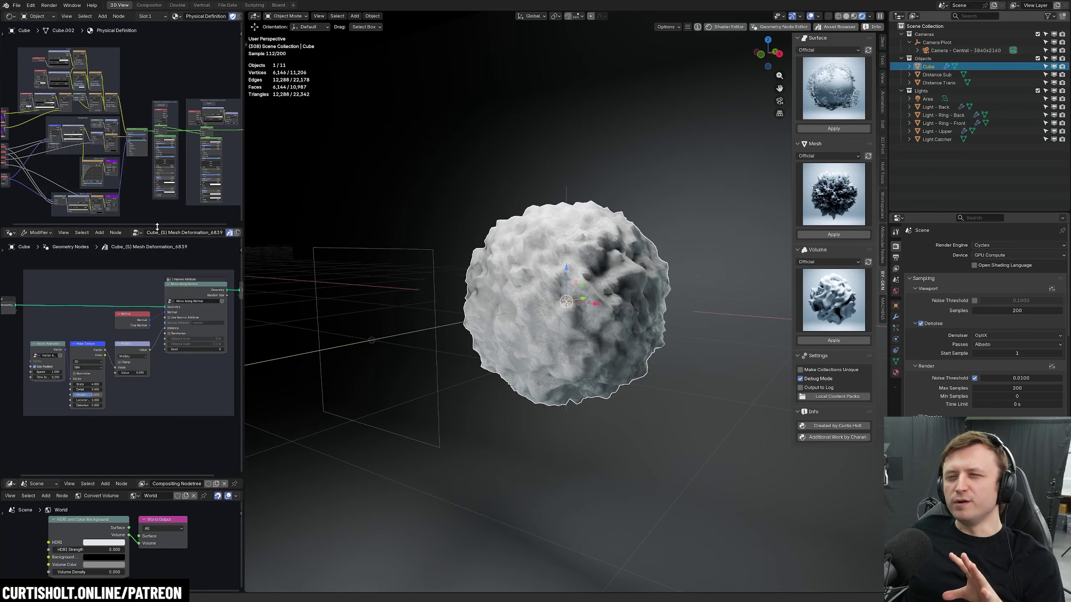
drag(157, 223, 158, 110)
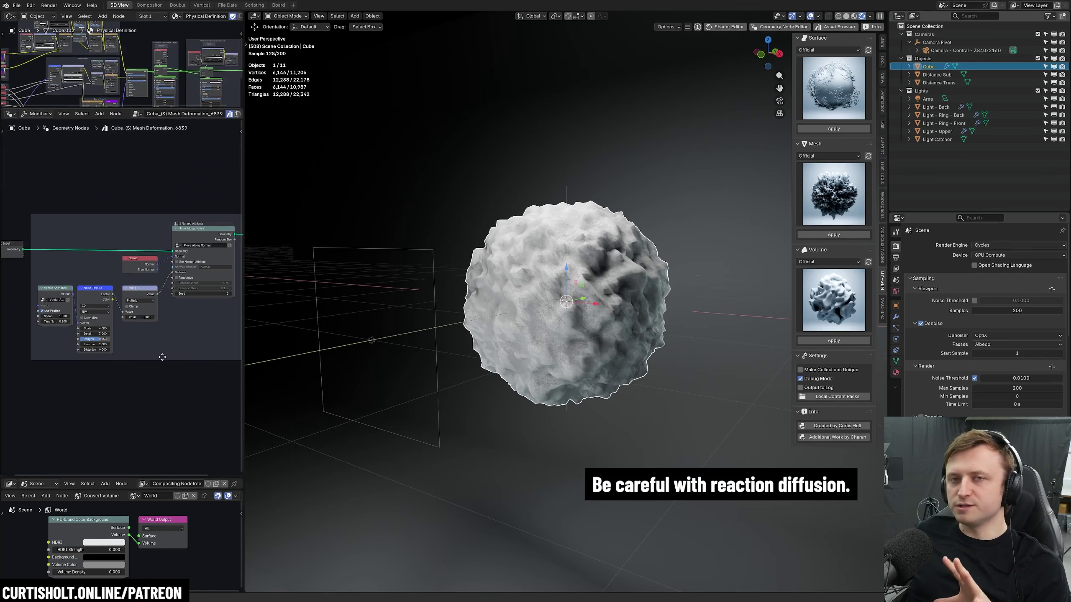
middle_drag(189, 321, 195, 322)
scroll(79, 253, up, 3)
middle_drag(78, 239, 150, 263)
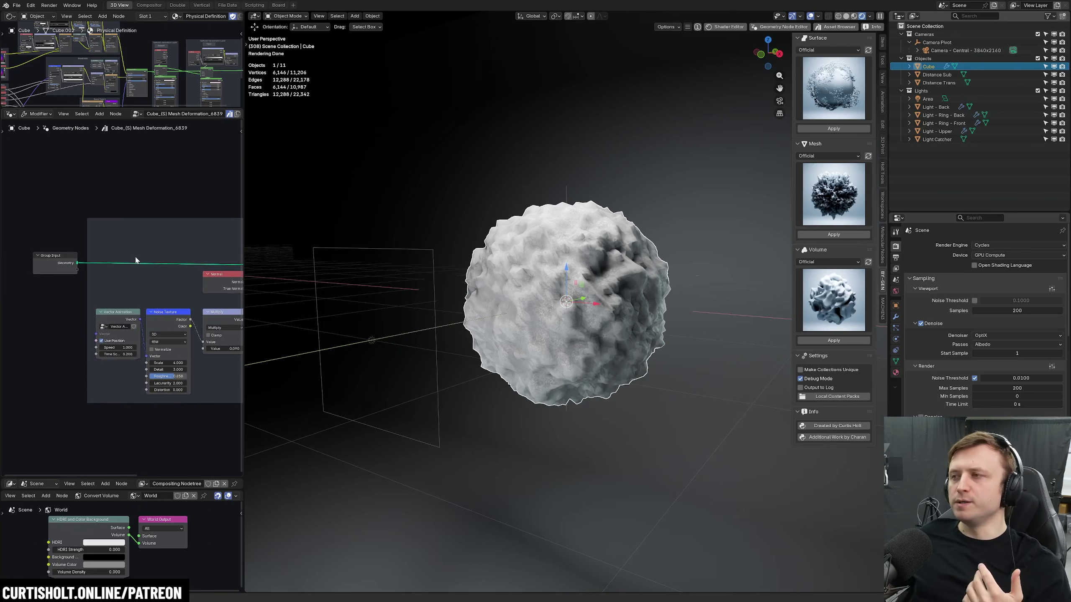
Add a Subdivision modifier to the deformed sphere, move it first in the modifier stack and set its viewport levels to 2.
click(896, 316)
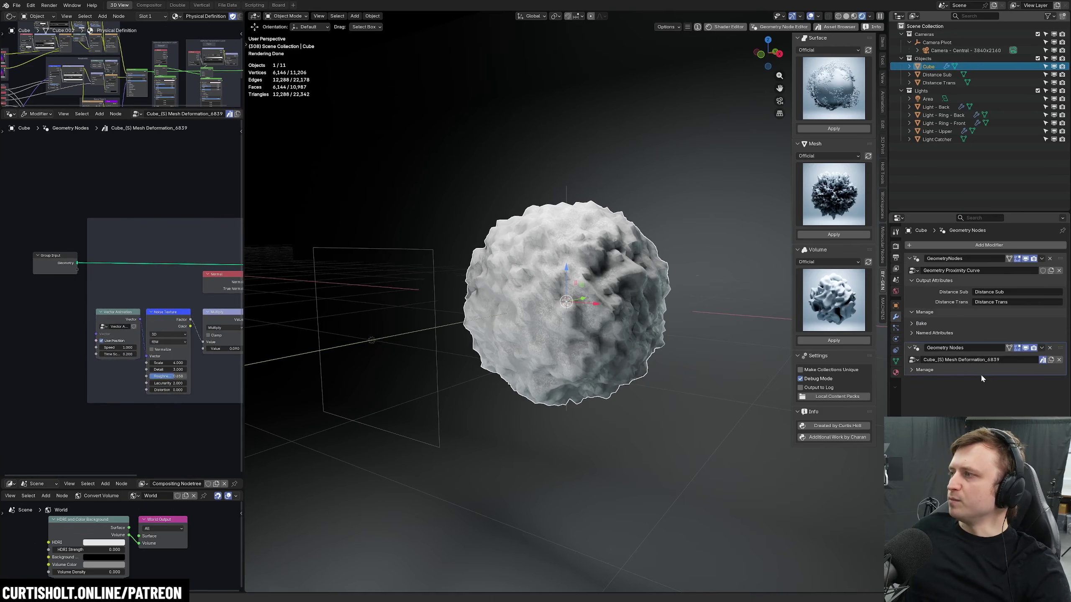
key(ctrl+1)
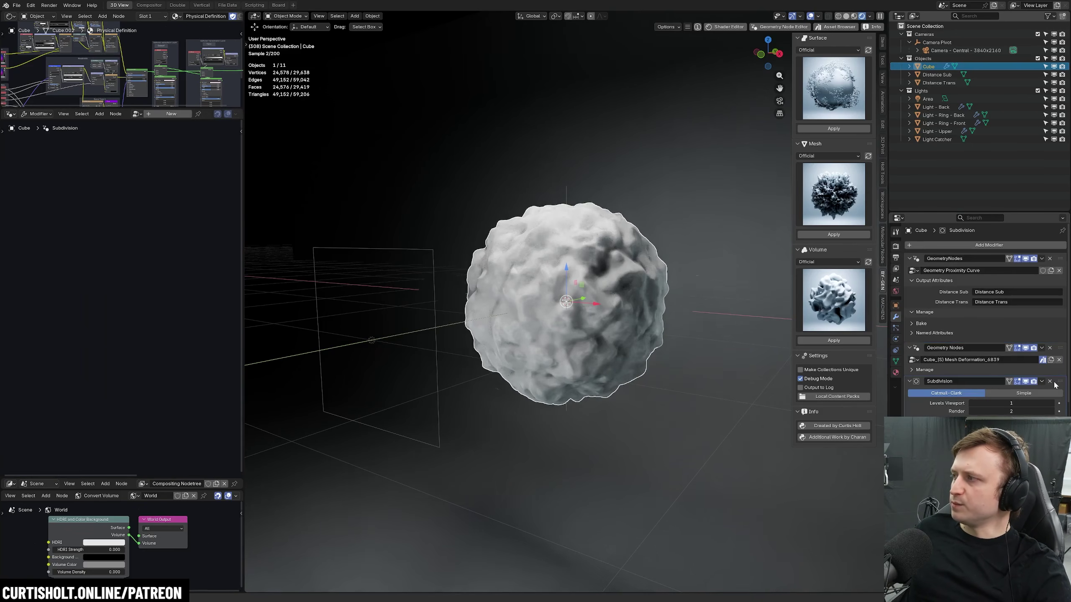
drag(1058, 265, 1057, 260)
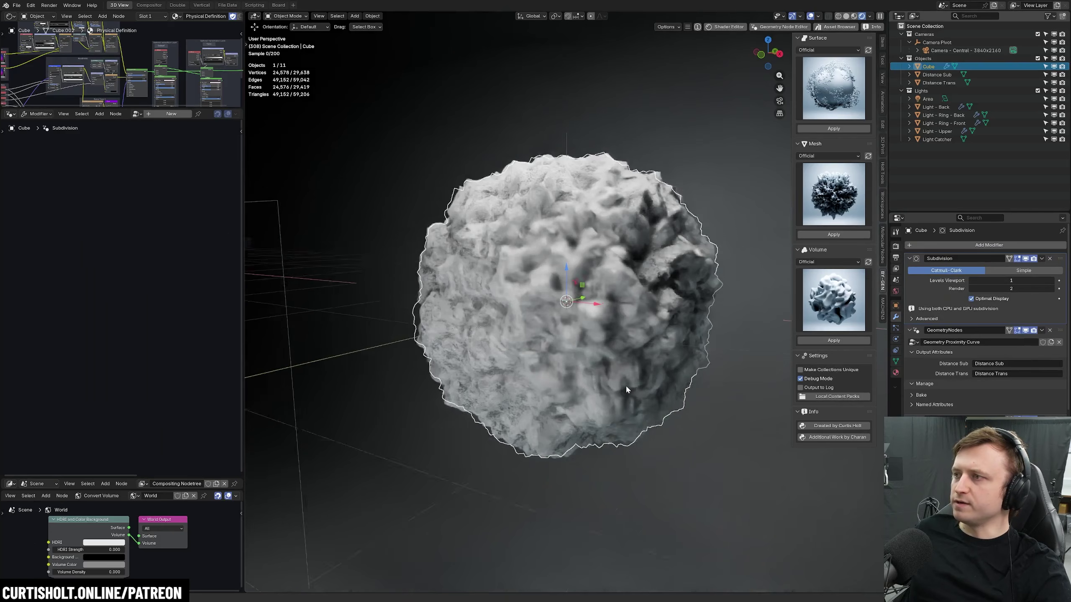
click(1052, 281)
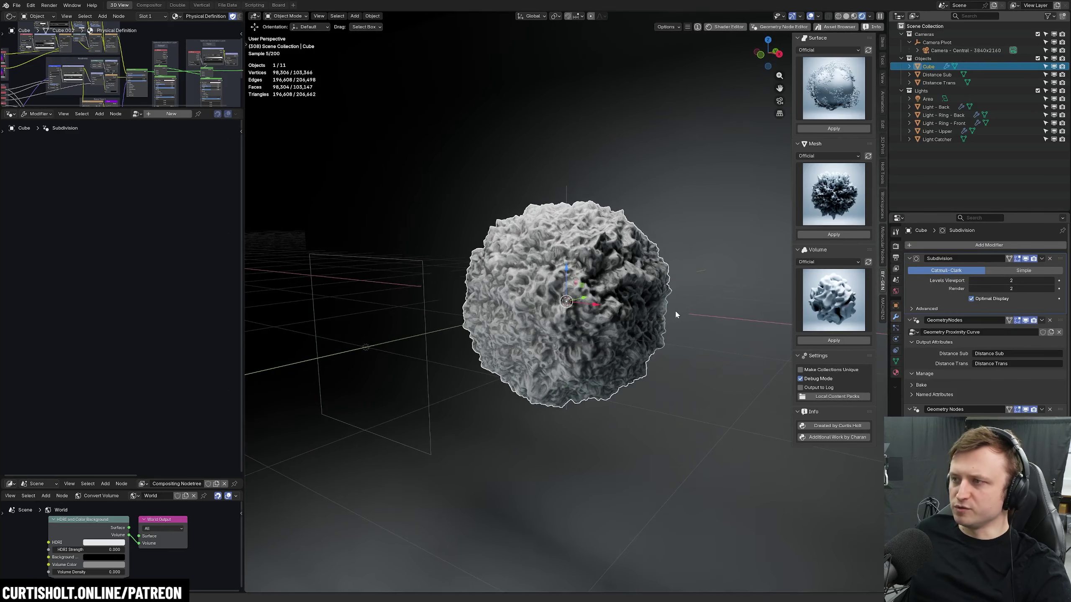
middle_drag(676, 309, 711, 310)
scroll(711, 309, up, 1)
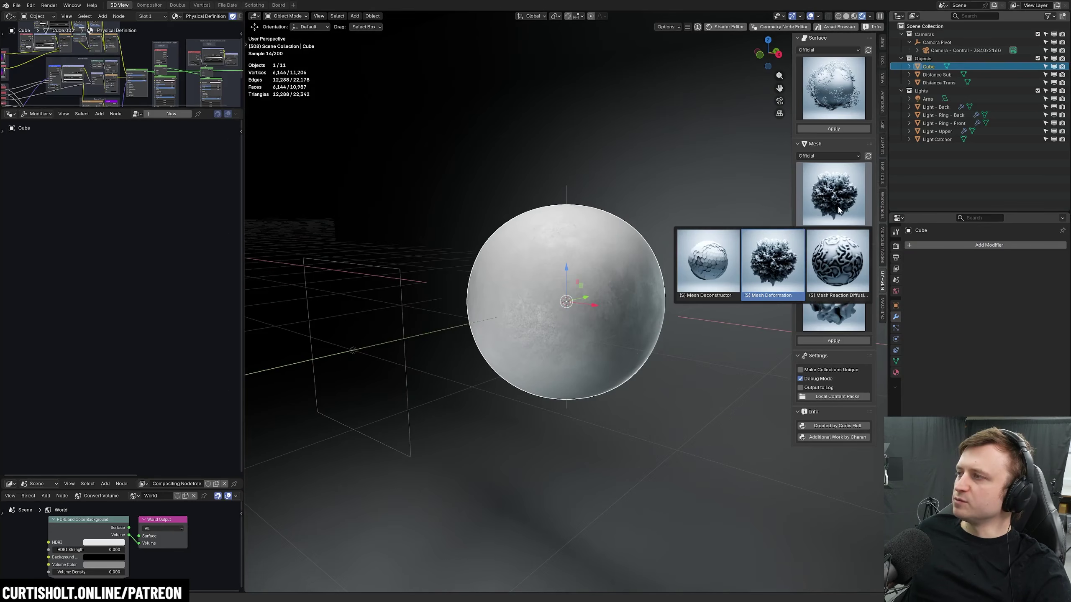
Replace the Cube object with a new ico sphere and add a Subdivision modifier with 5 viewport levels.
middle_drag(598, 311, 590, 311)
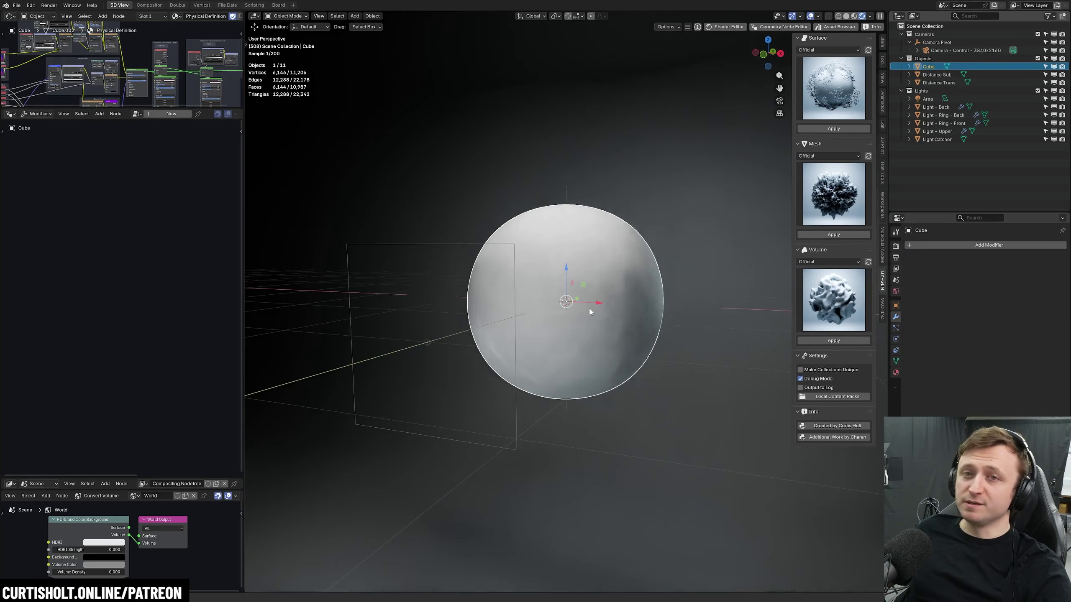
key(Delete)
key(shift+a)
click(619, 296)
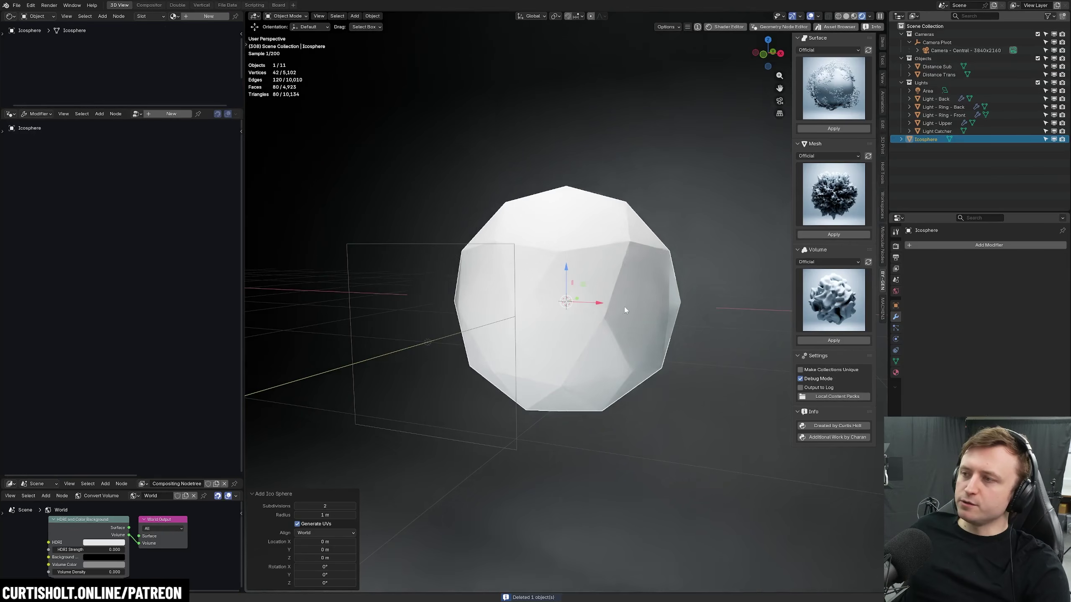
key(ctrl+5)
Switch the viewport to solid shading, apply the Mesh Reaction Diffusion effect to the ico sphere and play its simulation briefly.
key(shift+z)
middle_drag(576, 305, 611, 289)
key(shift+z)
middle_drag(709, 287, 690, 319)
click(834, 194)
click(833, 256)
click(834, 235)
key(space)
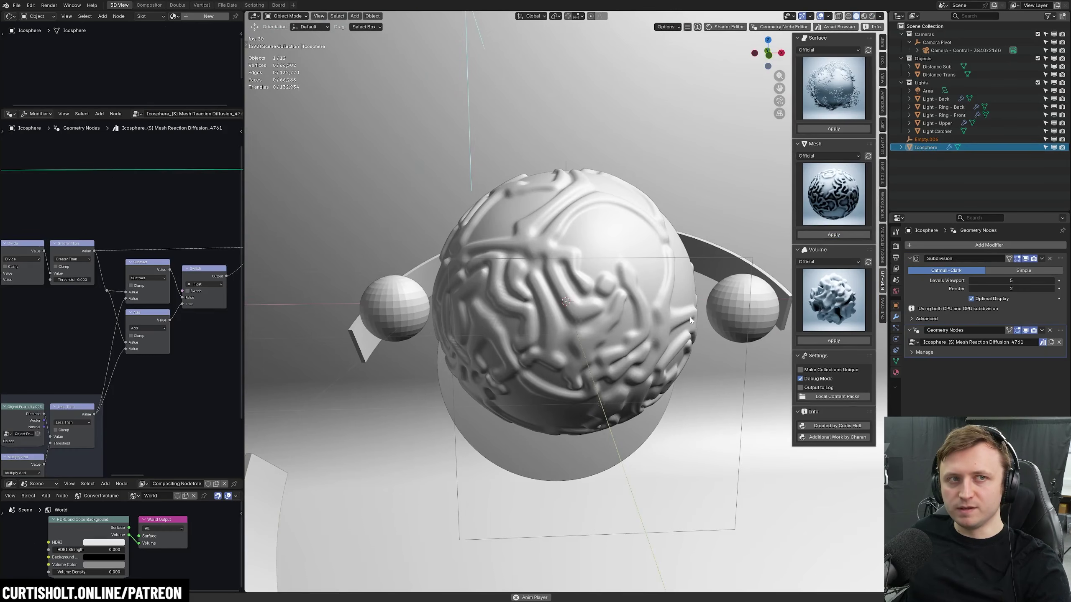
key(space)
Open a timeline below the 3D viewport and set the end frame to 5000.
drag(247, 592, 247, 479)
click(256, 484)
click(350, 495)
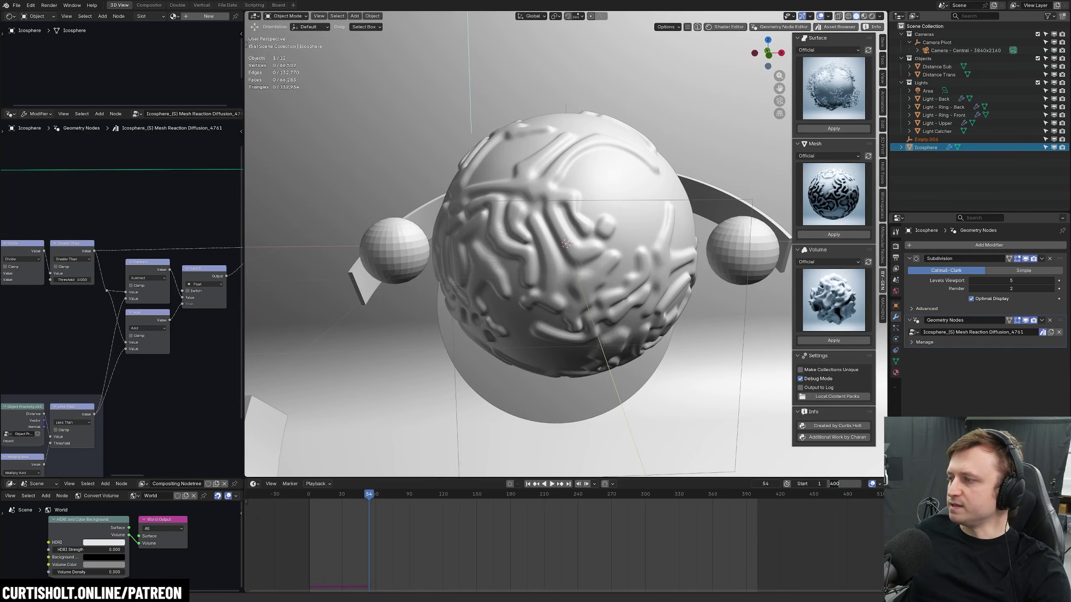
key(Return)
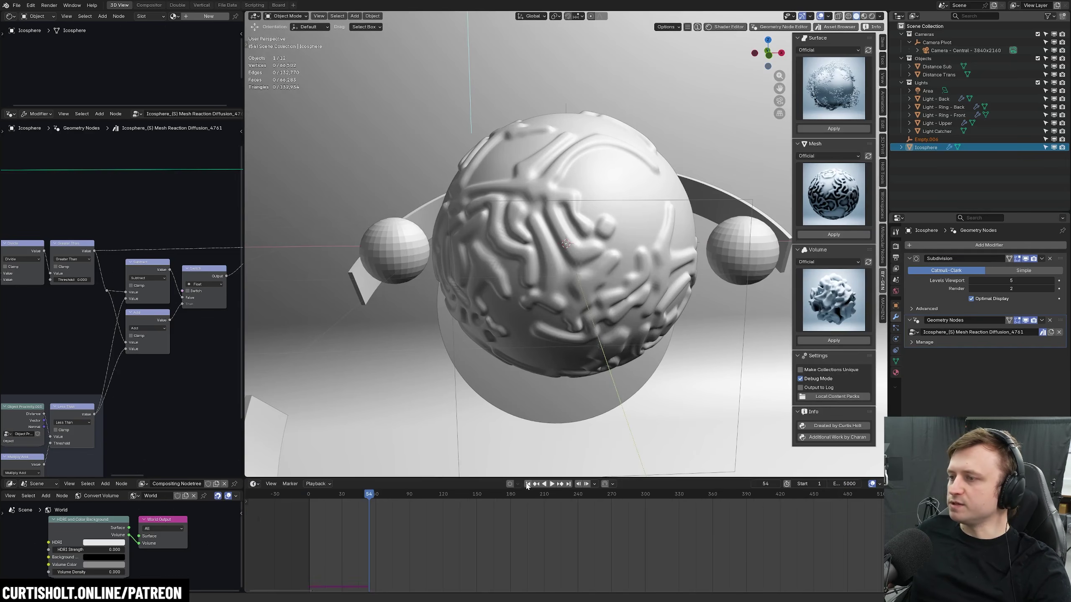
Replay the reaction diffusion simulation from the first frame and inspect the growing pattern from several sides.
click(527, 485)
key(space)
middle_drag(611, 382, 607, 385)
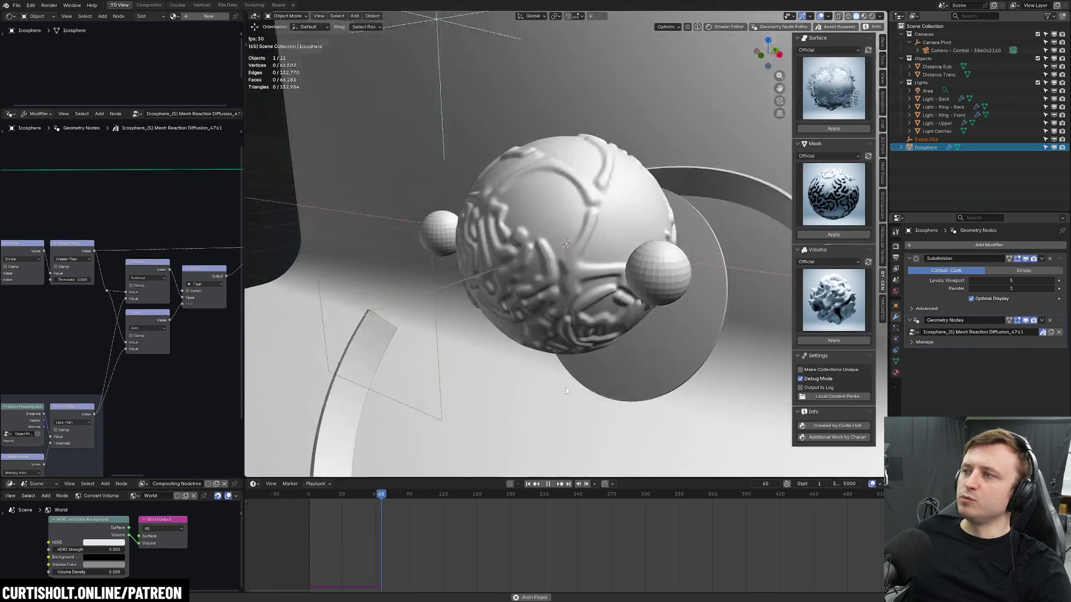
middle_drag(562, 389, 615, 396)
middle_drag(615, 397, 645, 397)
click(598, 320)
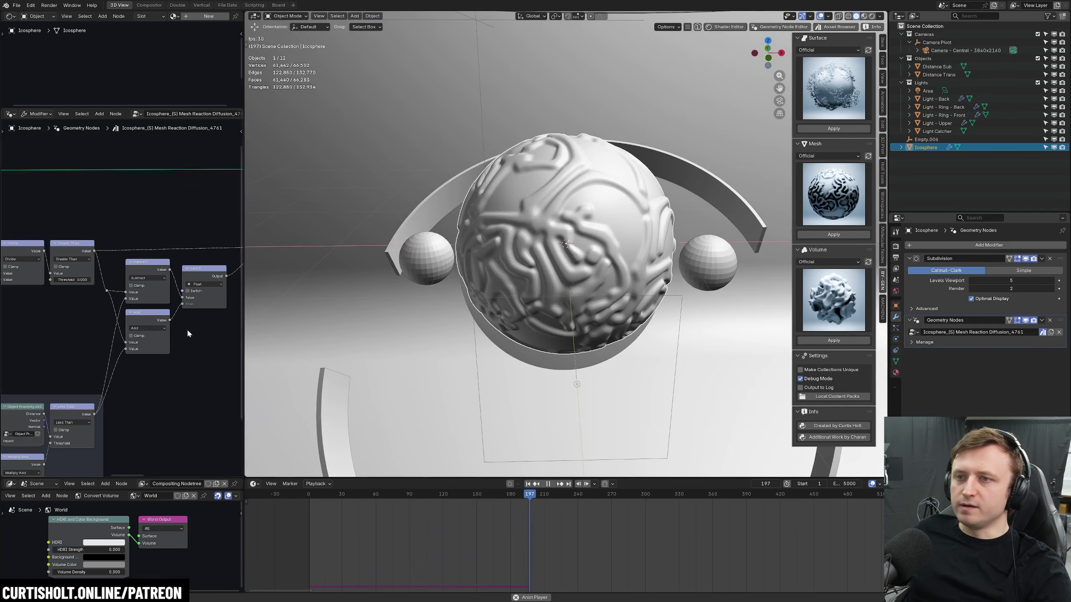
Examine the Controls frame of the Mesh Reaction Diffusion node tree in the maximized geometry node editor.
key(ctrl+space)
key(Home)
scroll(272, 351, up, 3)
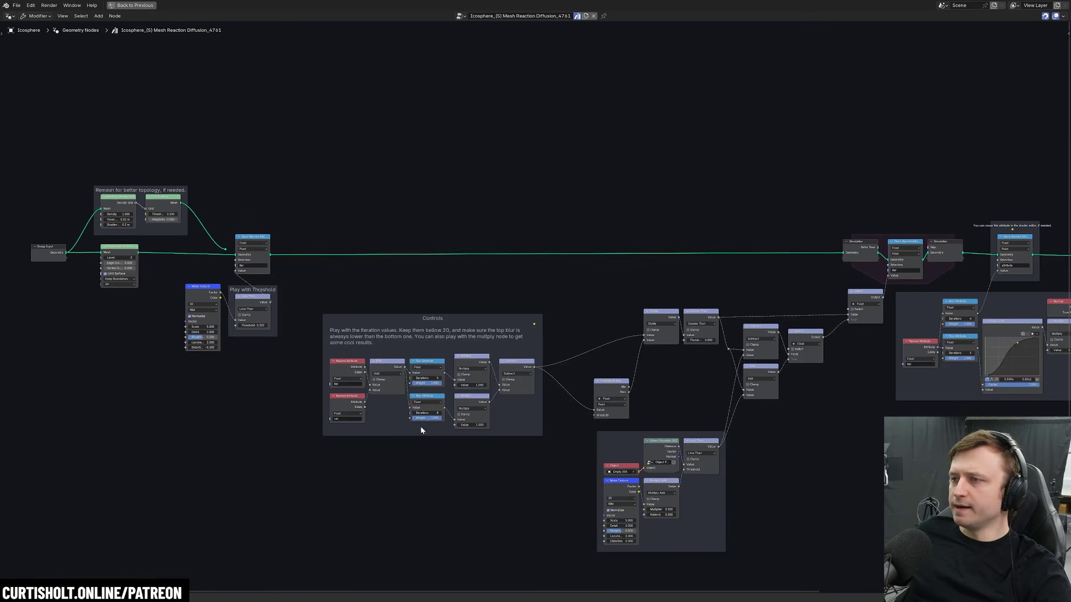
scroll(422, 426, up, 3)
click(402, 323)
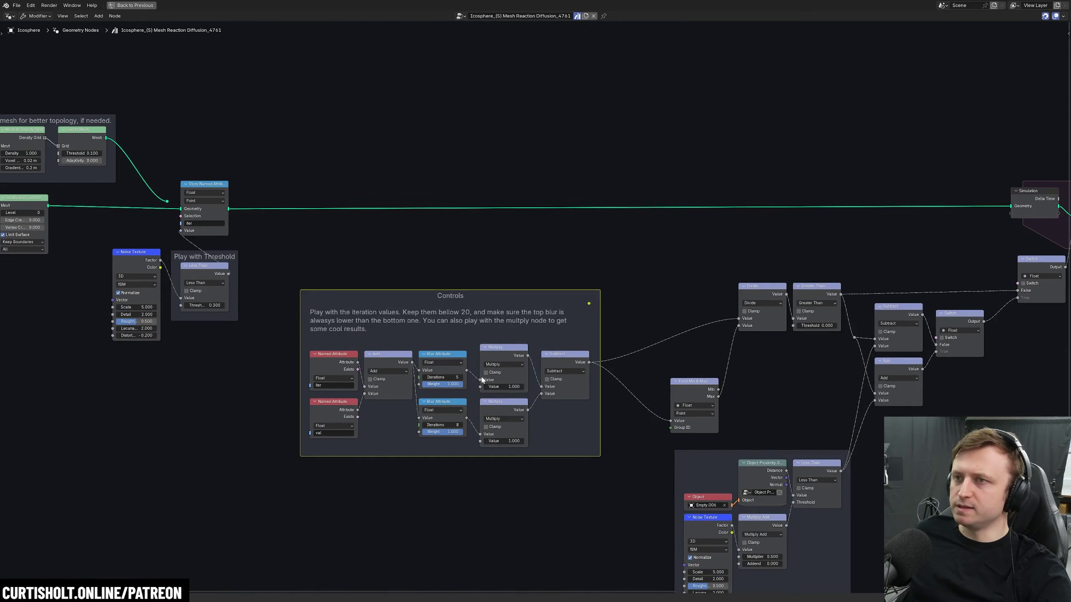
scroll(437, 379, right, 3)
key(ctrl+space)
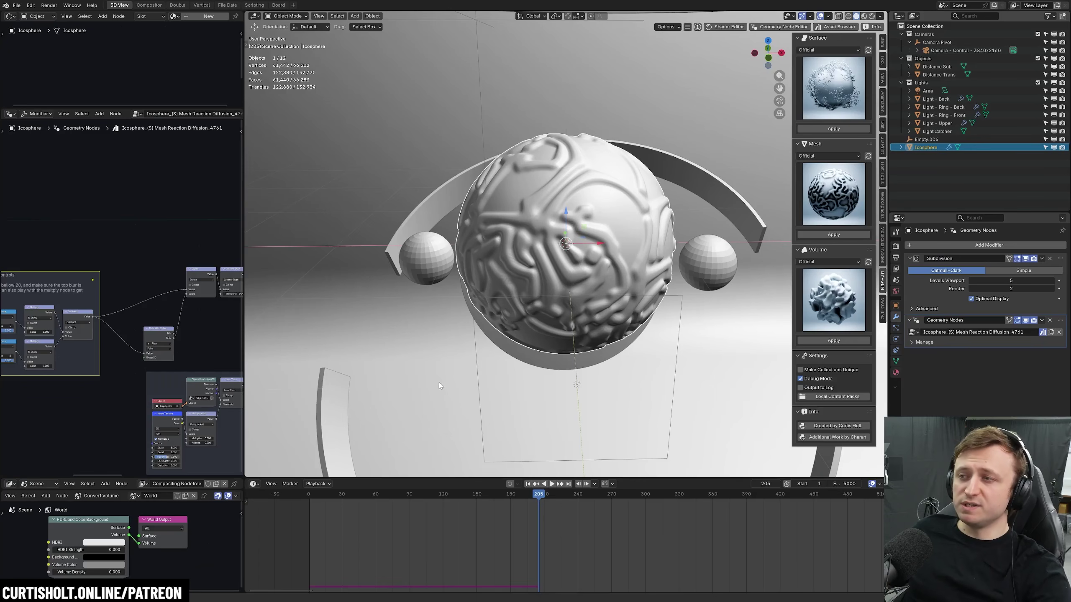
Run the ico sphere's reaction diffusion simulation a little further and inspect the pattern from another side.
middle_drag(447, 358, 484, 345)
key(space)
key(space)
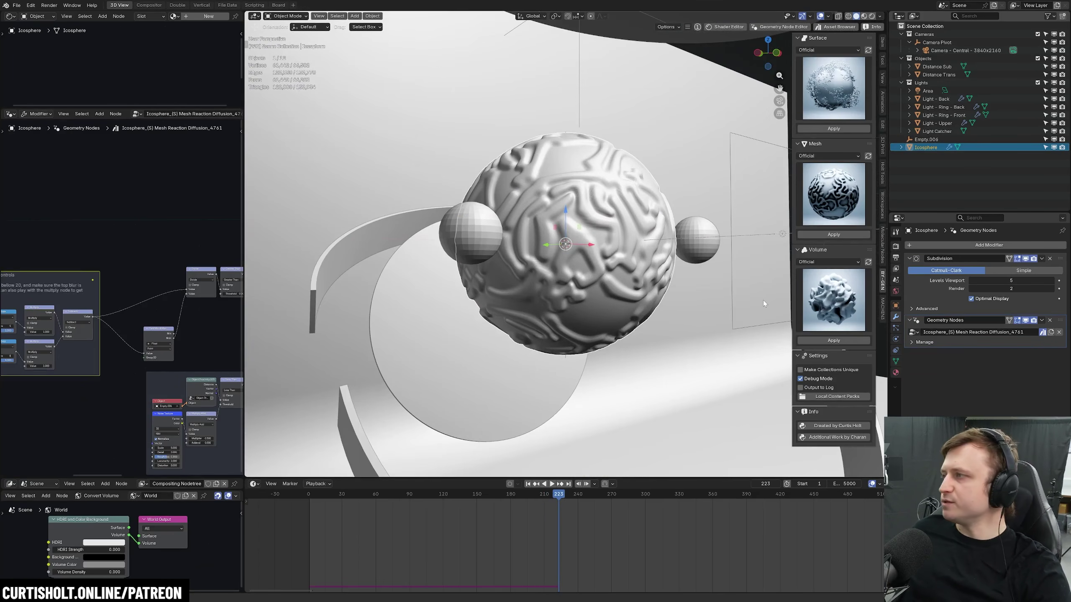
Remove the Geometry Nodes modifier from the ico sphere and hide the sphere in the viewport.
click(1050, 319)
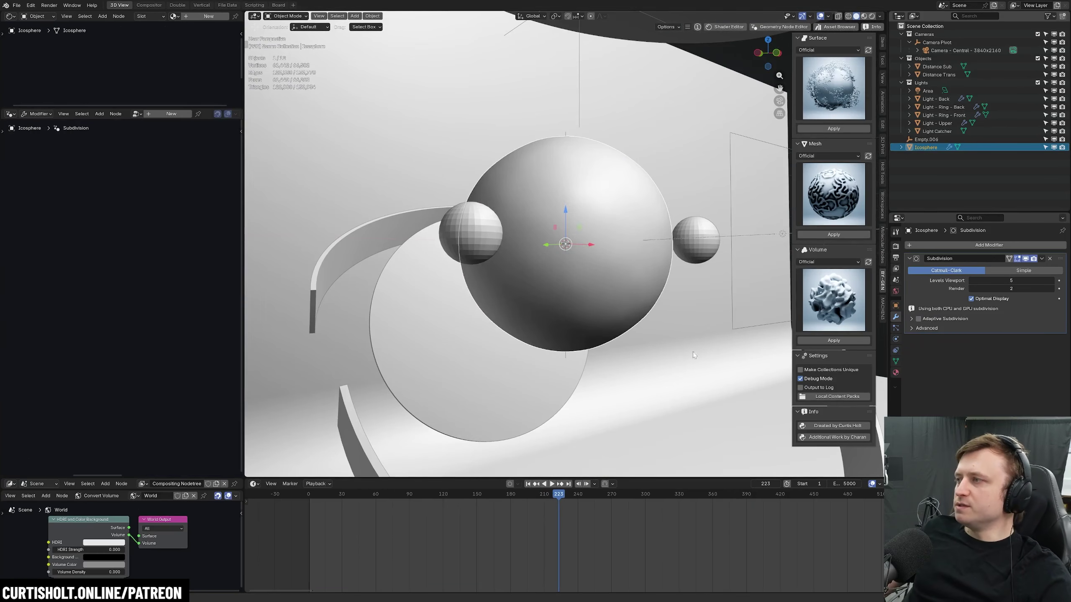
click(1054, 147)
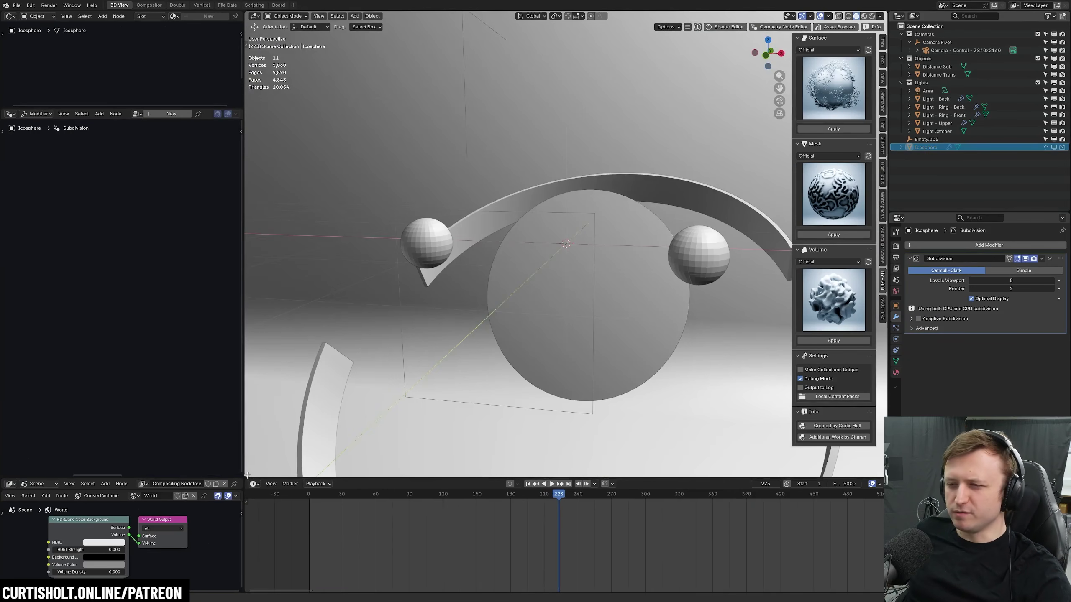
Split off a new area between the 3D viewport and the timeline and make it an asset browser.
drag(247, 475, 250, 389)
click(254, 395)
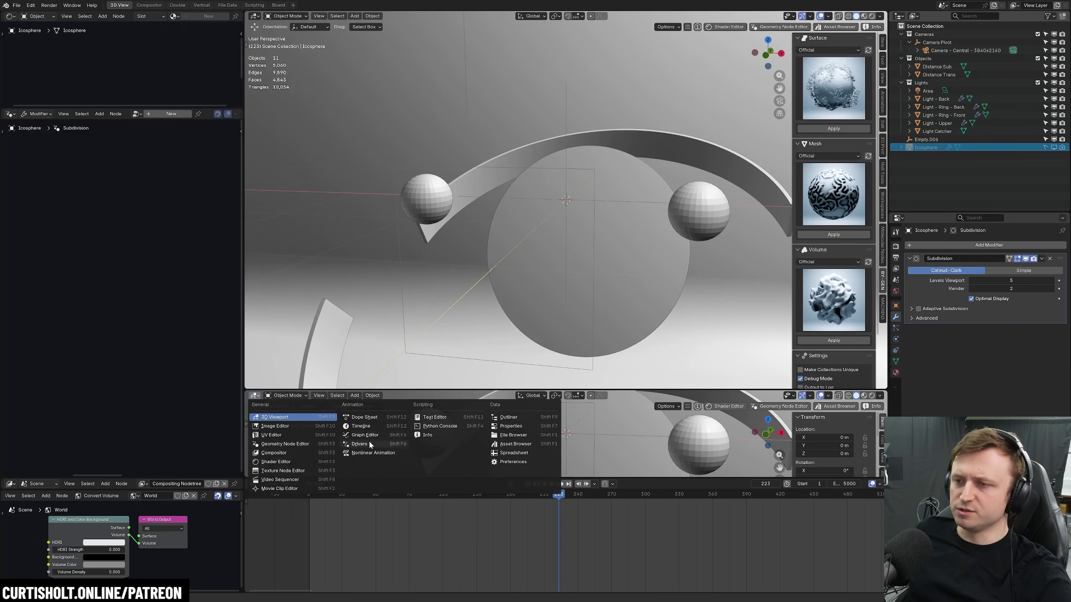
click(501, 444)
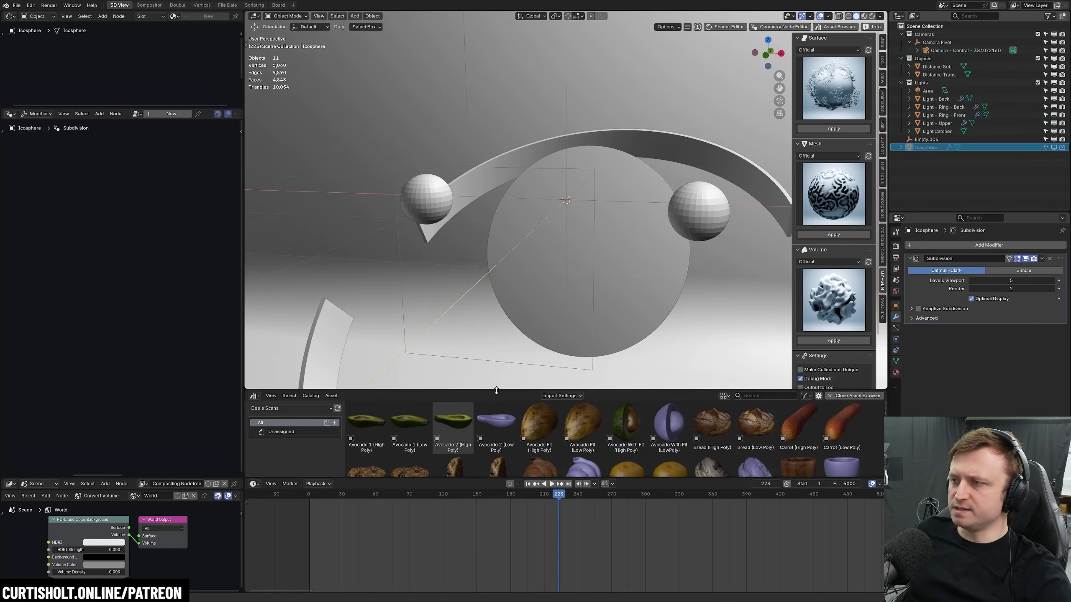
Place the Pumpkin (High Poly) asset in the scene, rotate it about 37° and move it to the center.
scroll(631, 468, down, 2)
scroll(660, 448, down, 2)
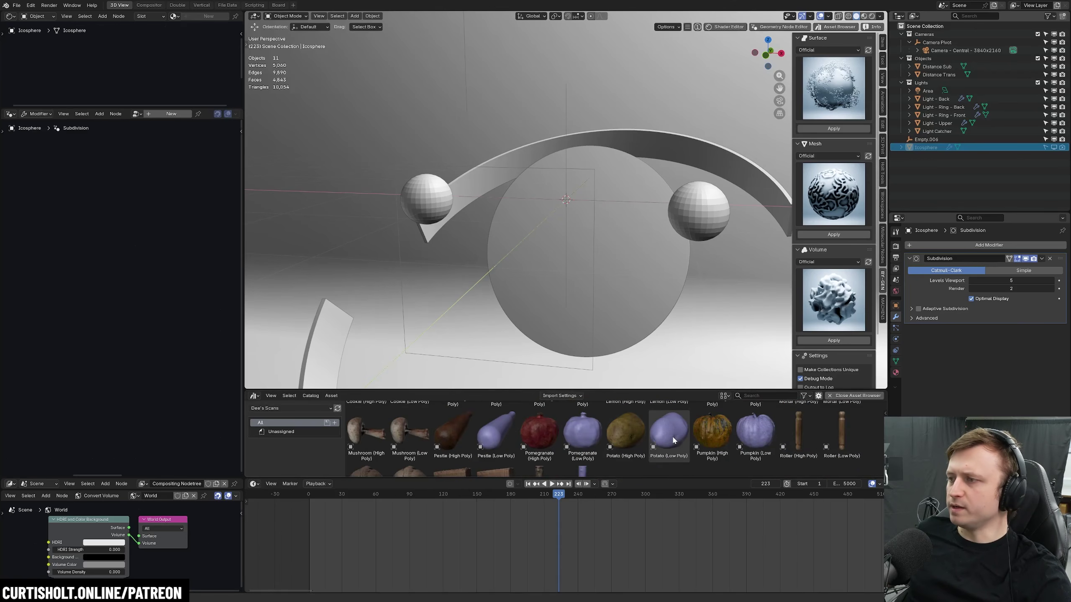
drag(712, 432, 570, 227)
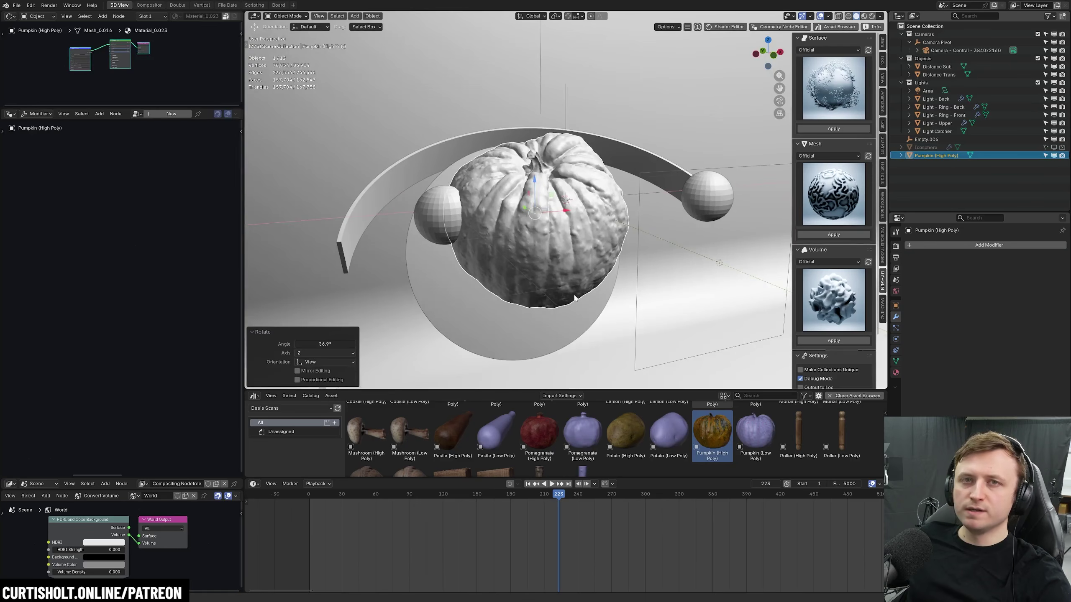
middle_drag(574, 298, 598, 287)
key(g)
click(578, 275)
Apply the Mesh Reaction Diffusion effect to the pumpkin and play its simulation to frame 360.
click(813, 234)
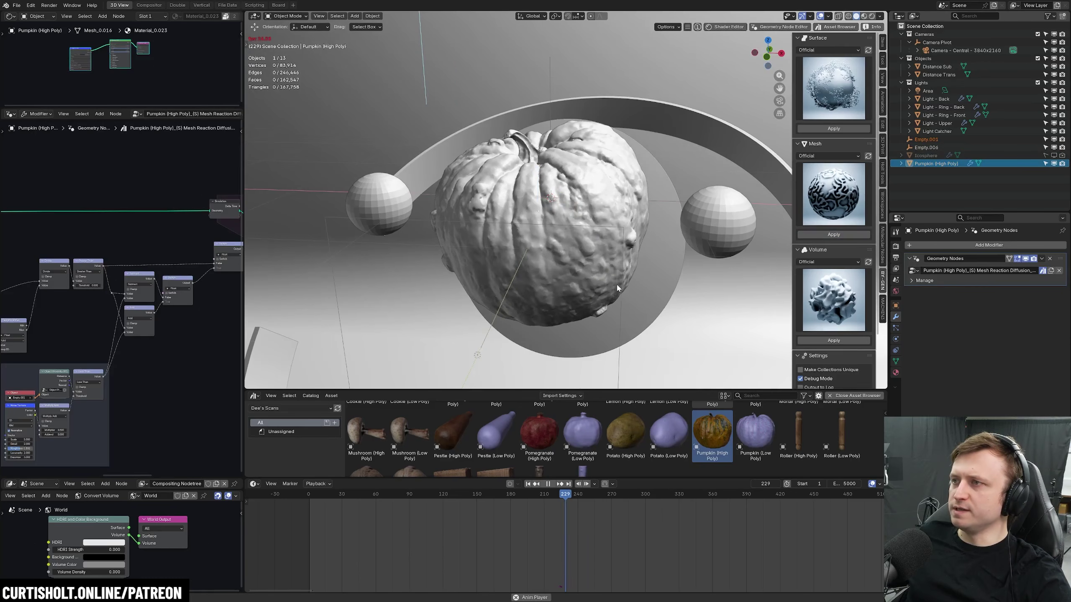
scroll(603, 297, up, 2)
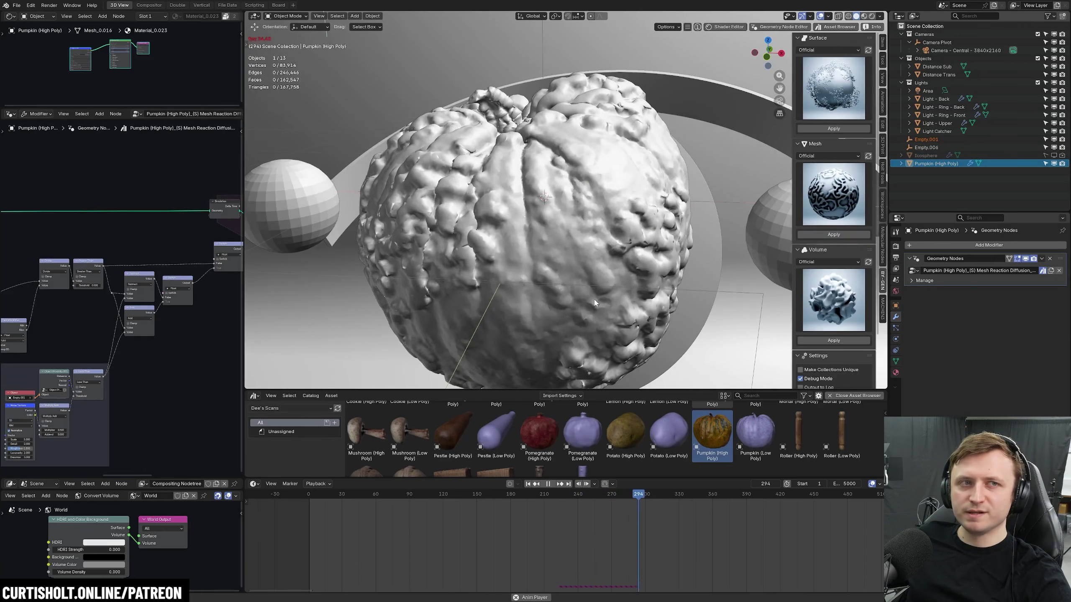
key(space)
middle_drag(592, 300, 558, 300)
key(space)
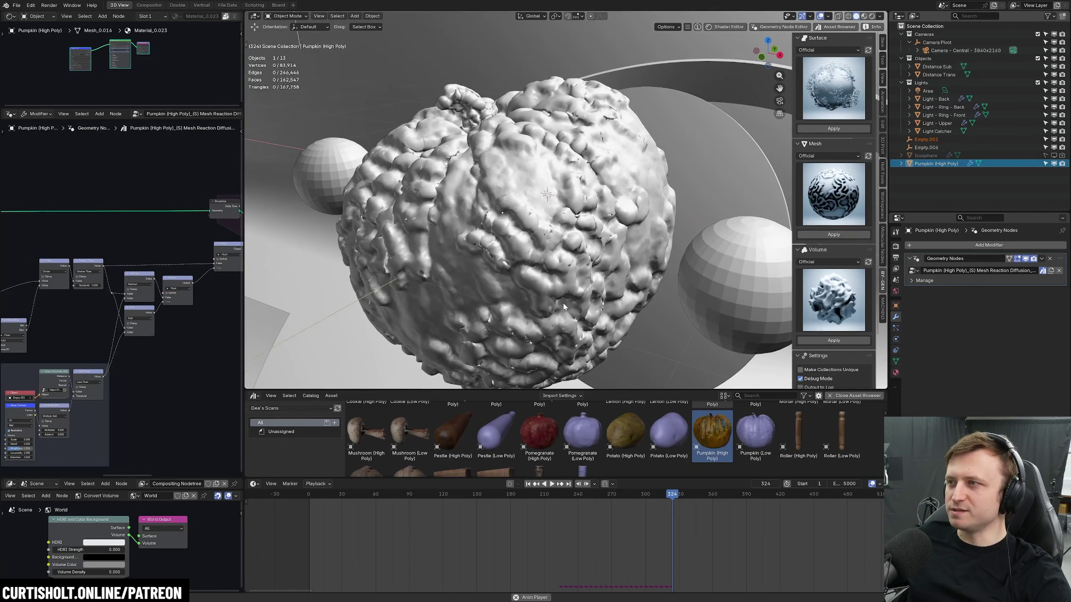
key(space)
middle_drag(411, 297, 482, 295)
scroll(483, 294, down, 2)
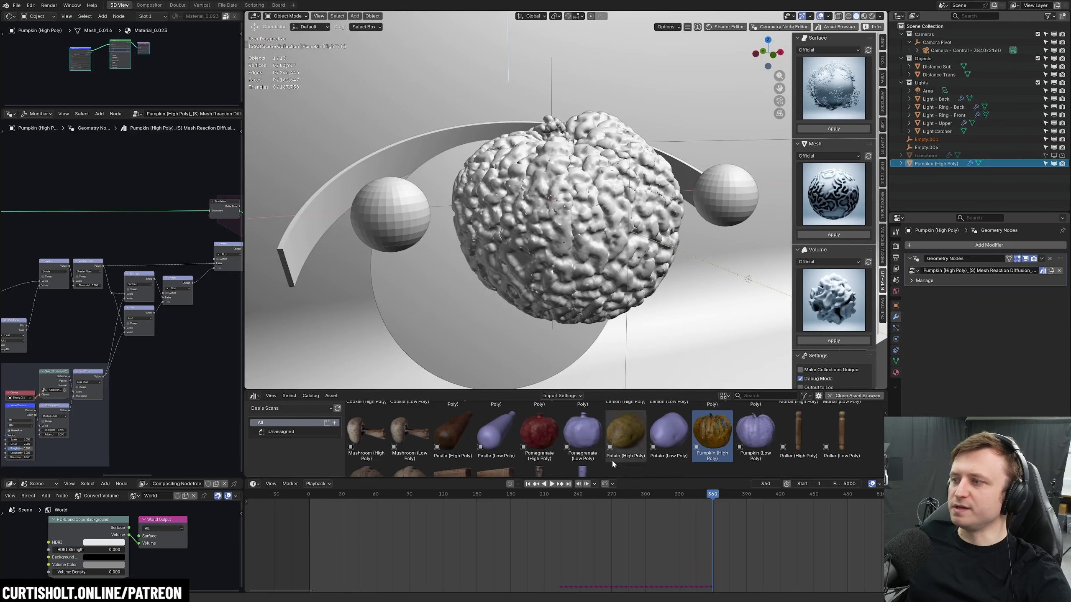
Scrub the timeline back to frame 279 and inspect the pumpkin at this stage of the simulation.
mouse_move(607, 496)
mouse_down()
mouse_move(581, 497)
mouse_move(645, 499)
mouse_move(601, 497)
mouse_move(643, 496)
mouse_move(623, 494)
mouse_up()
key(space)
mouse_move(659, 266)
middle_down()
mouse_move(592, 266)
mouse_move(640, 275)
middle_up()
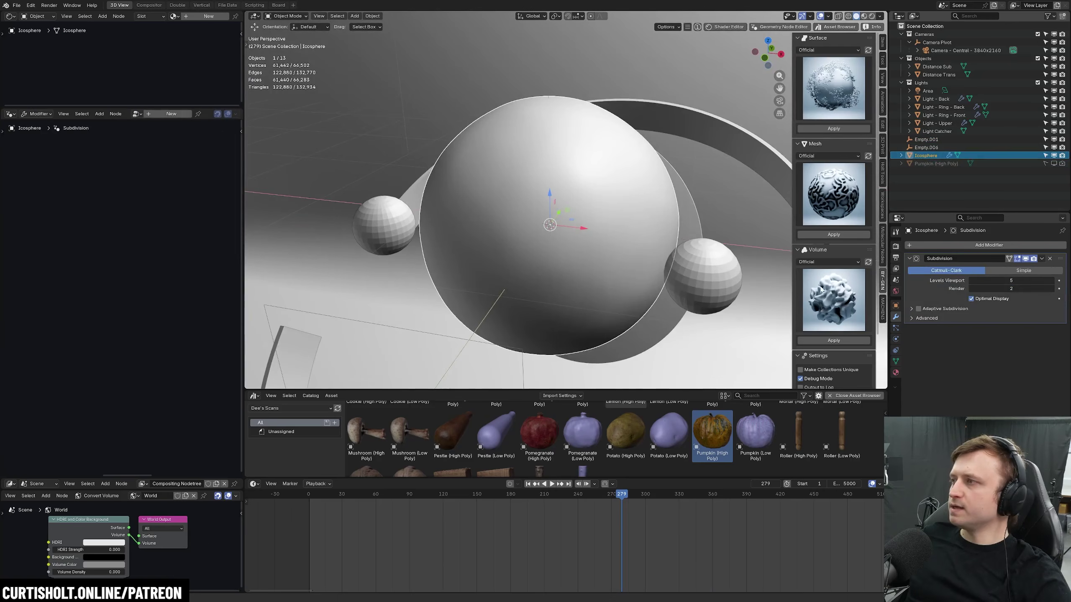
Show the ico sphere instead of the pumpkin, apply the Volume Distribution effect to it and play the animation.
scroll(837, 254, down, 2)
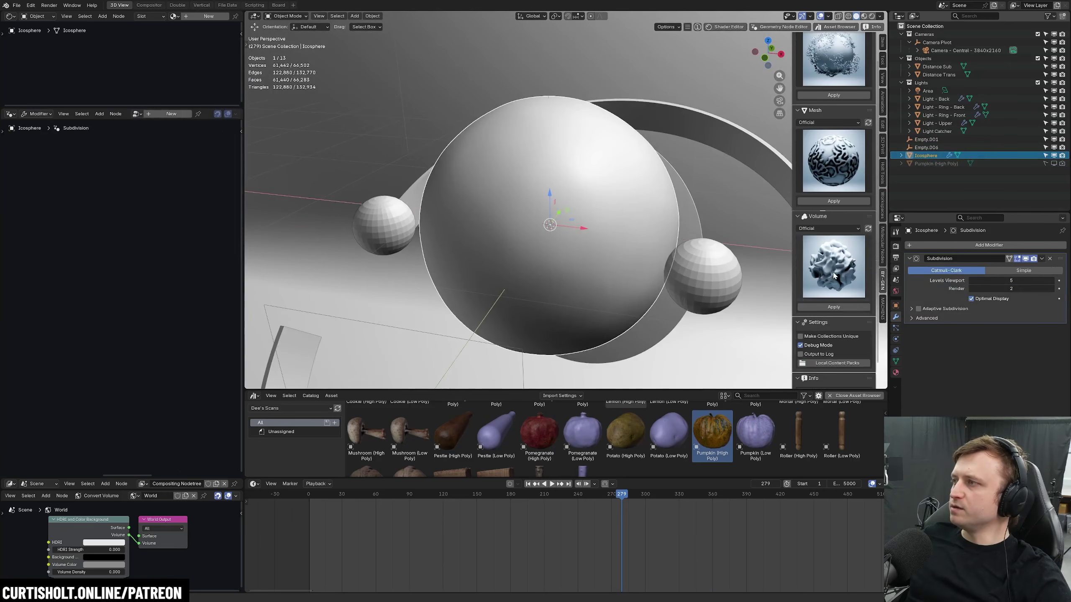
click(837, 254)
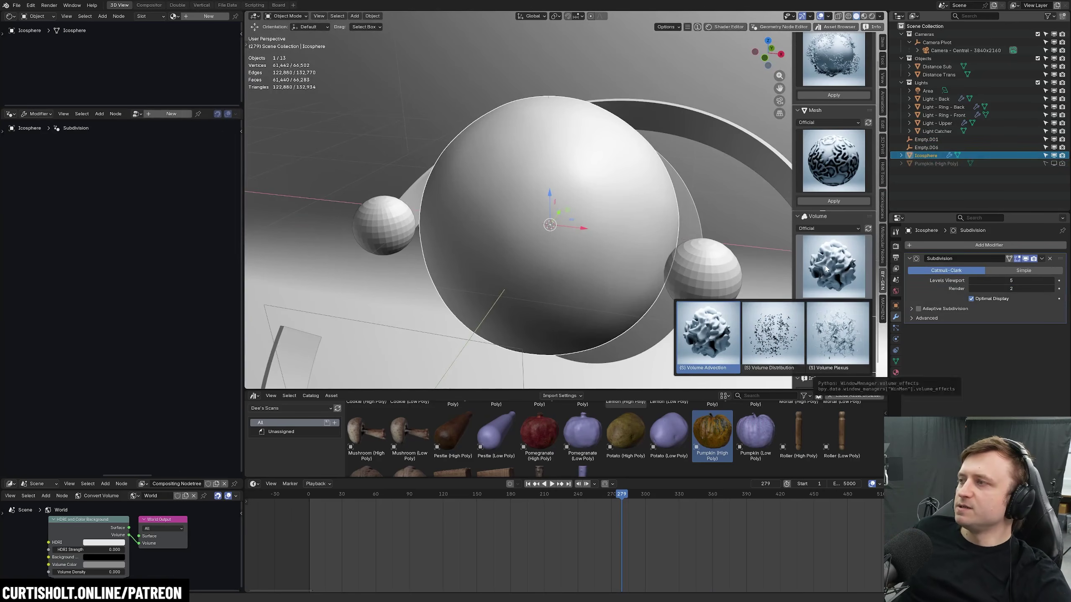
click(782, 337)
click(828, 307)
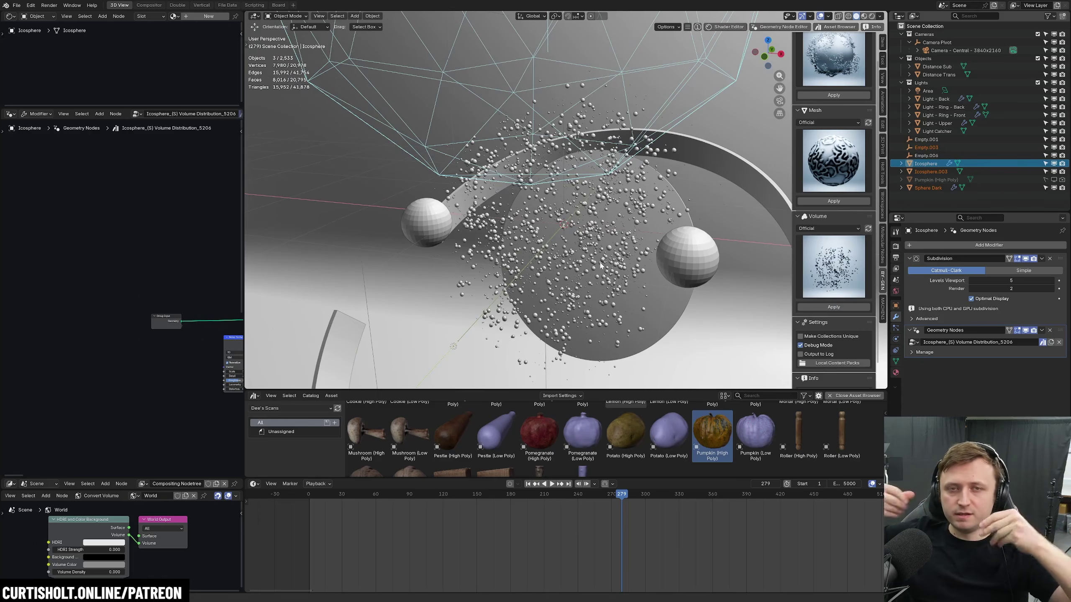
key(space)
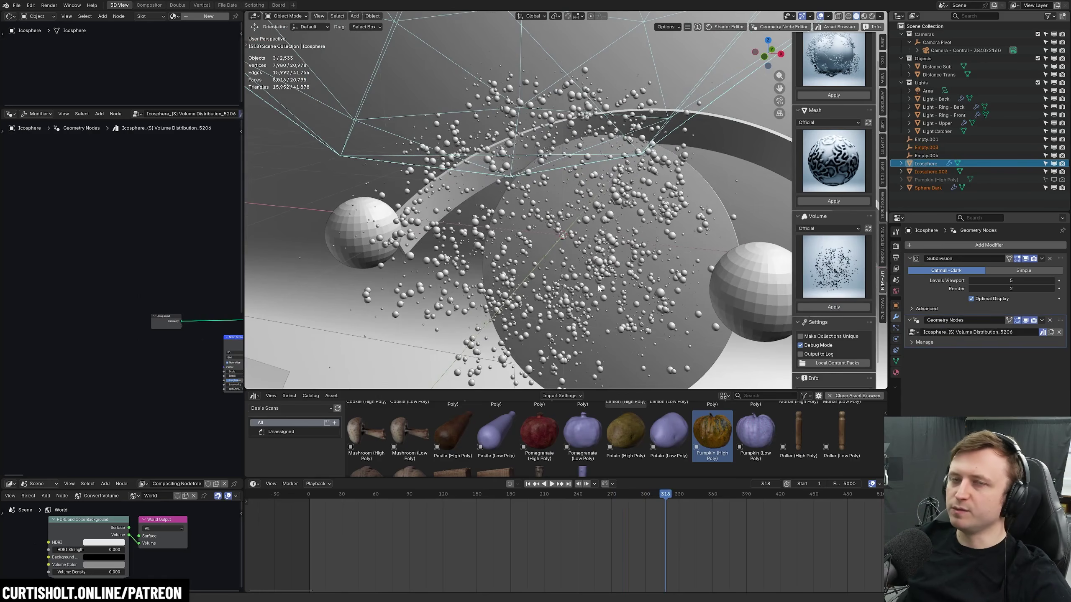
key(space)
key(space)
Apply the Volume Plexus effect to the ico sphere, play its animation, and undo the effect.
key(space)
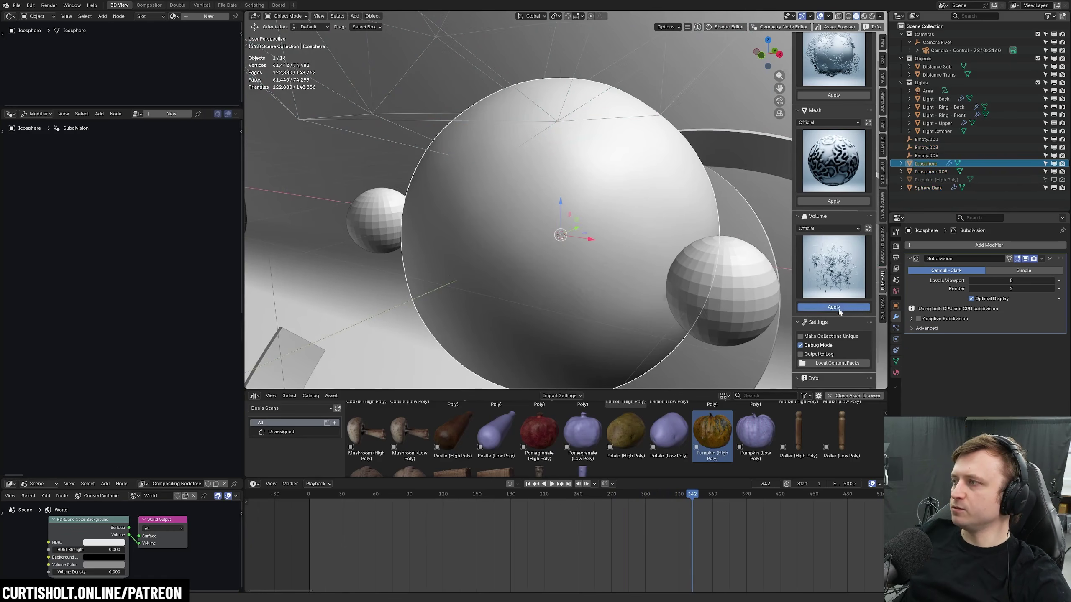
click(833, 306)
key(space)
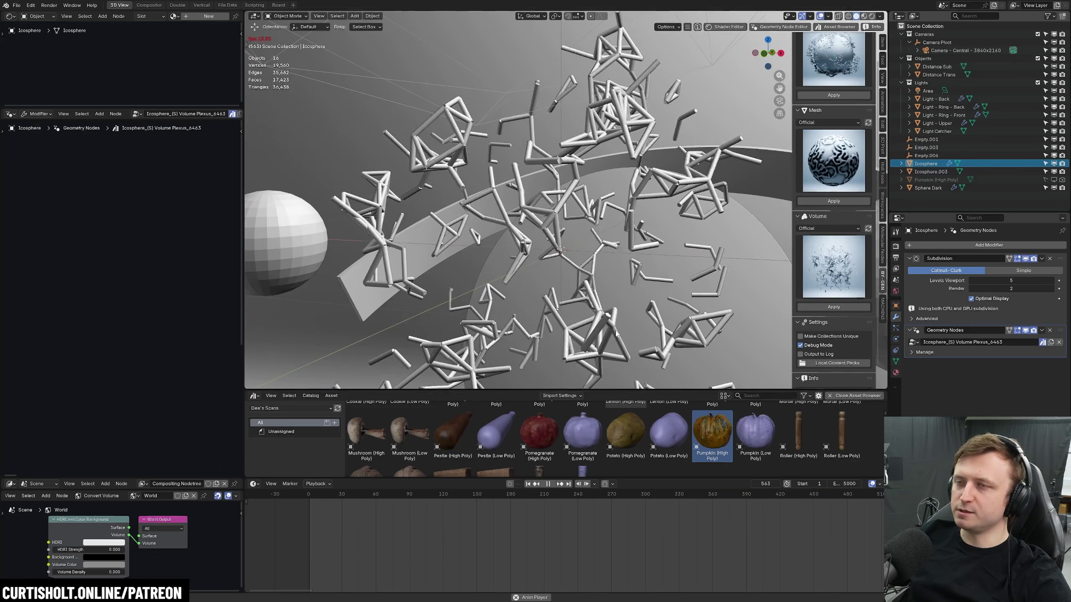
key(ctrl+z)
key(space)
Apply the Volume Advection effect to the ico sphere and shrink the asset browser to enlarge the 3D viewport.
click(831, 286)
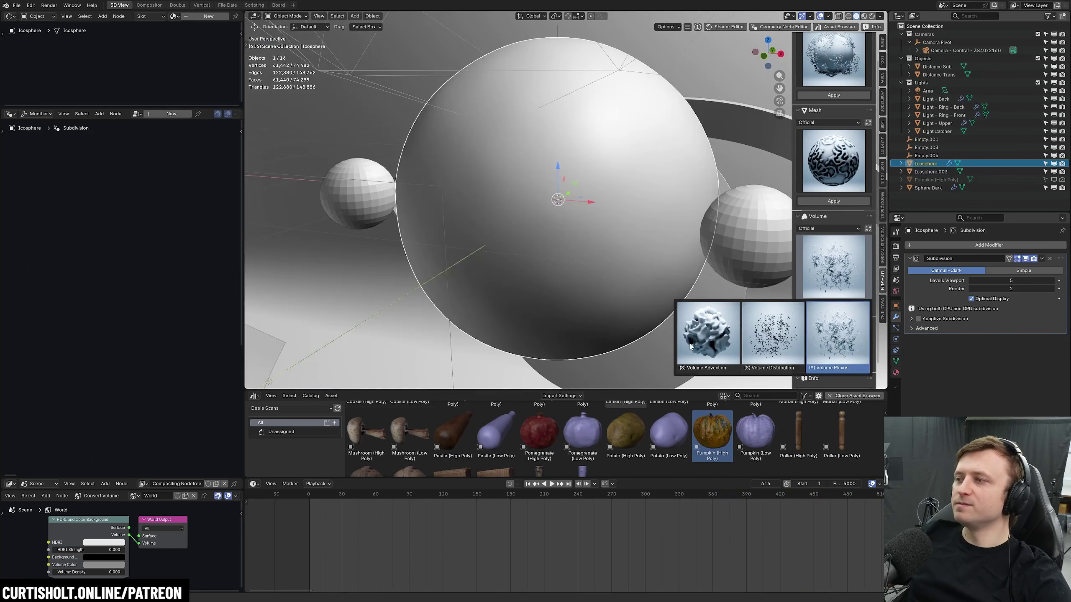
click(689, 345)
click(833, 306)
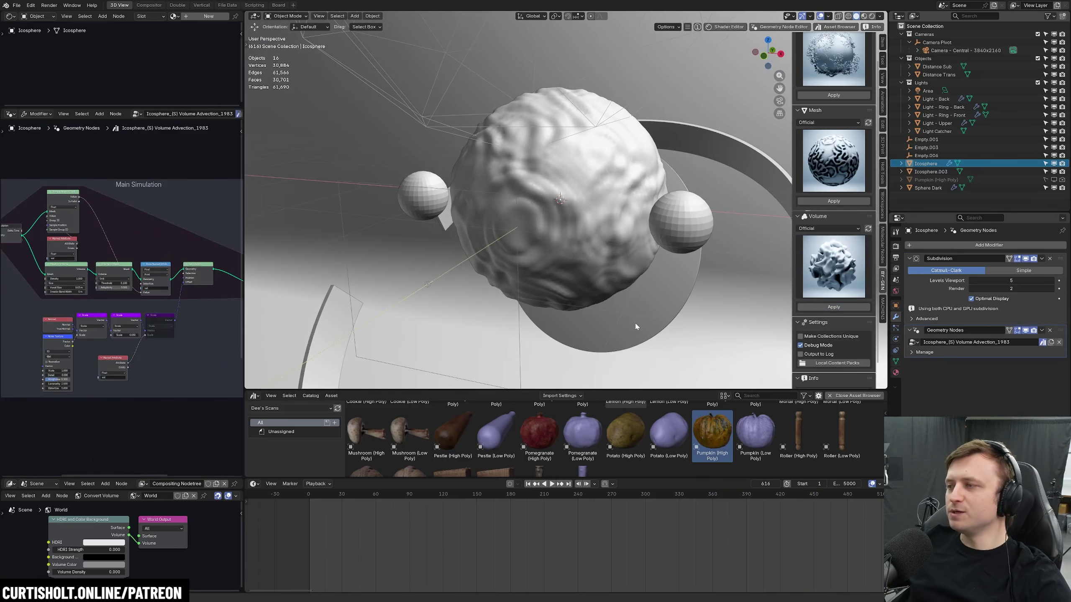
drag(598, 390, 602, 479)
middle_drag(564, 320, 433, 326)
Examine the Main Simulation frame and the non-simulation alternative of the Volume Advection node tree in the maximized editor.
key(ctrl+space)
scroll(402, 398, down, 2)
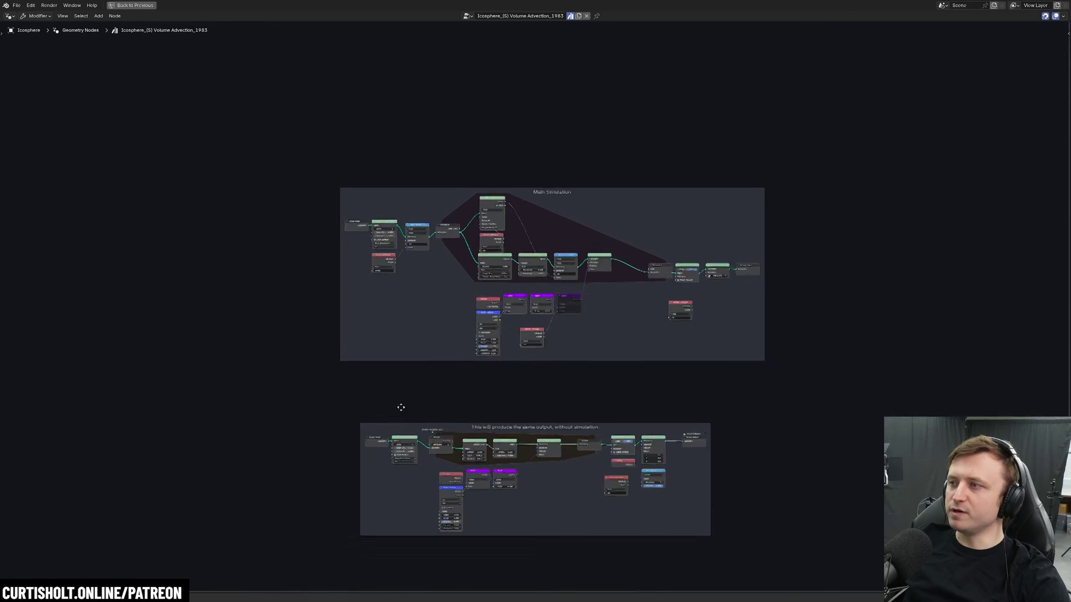
scroll(494, 374, up, 2)
drag(514, 392, 526, 354)
middle_drag(546, 323, 534, 358)
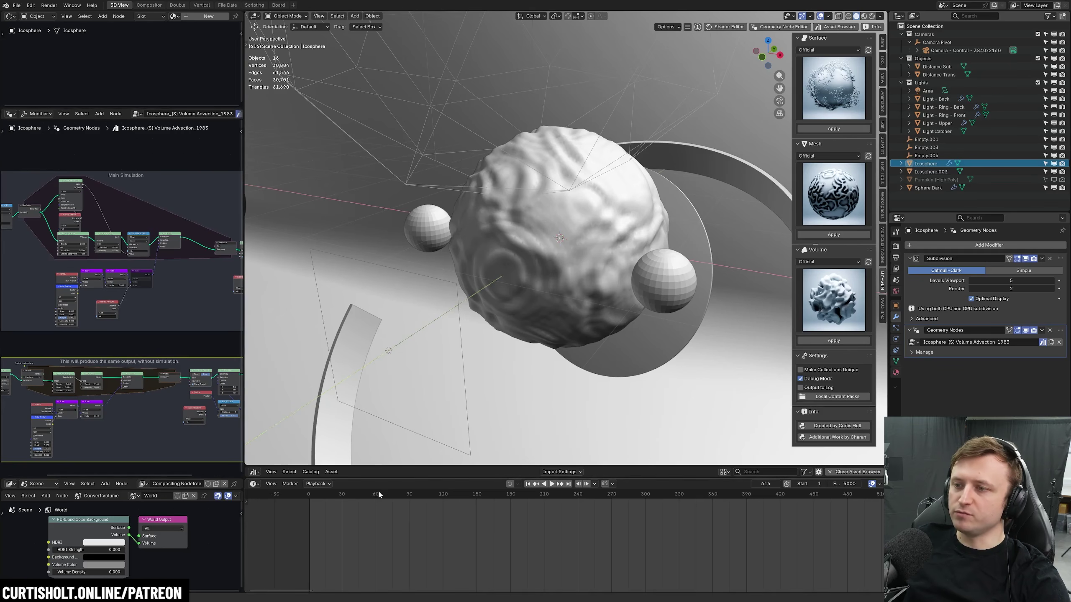
Play the Volume Advection simulation on the ico sphere and inspect the growing shape from different angles.
key(space)
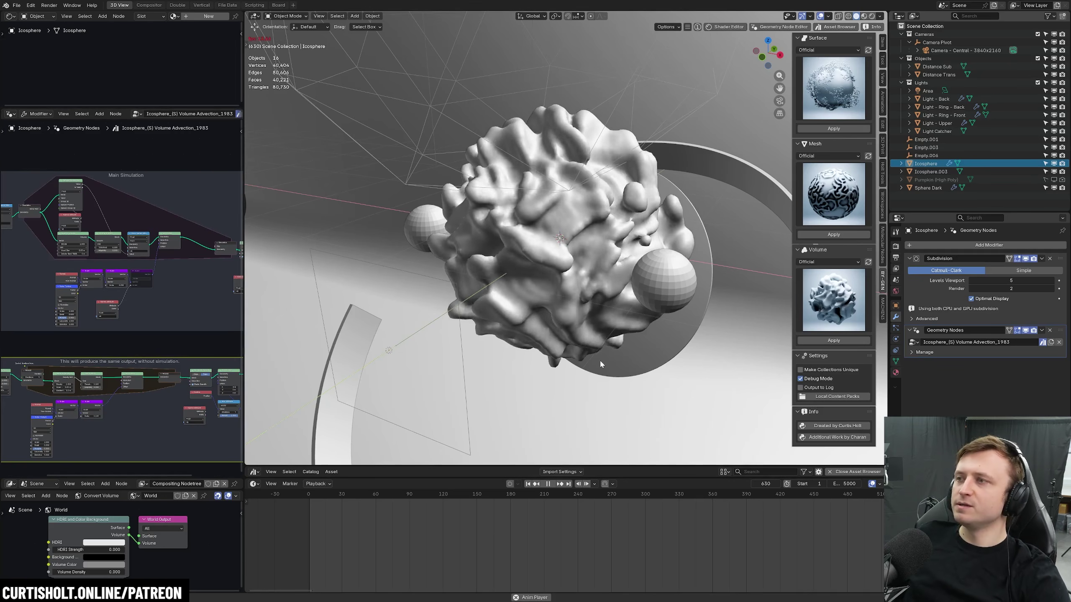
middle_drag(600, 361, 619, 352)
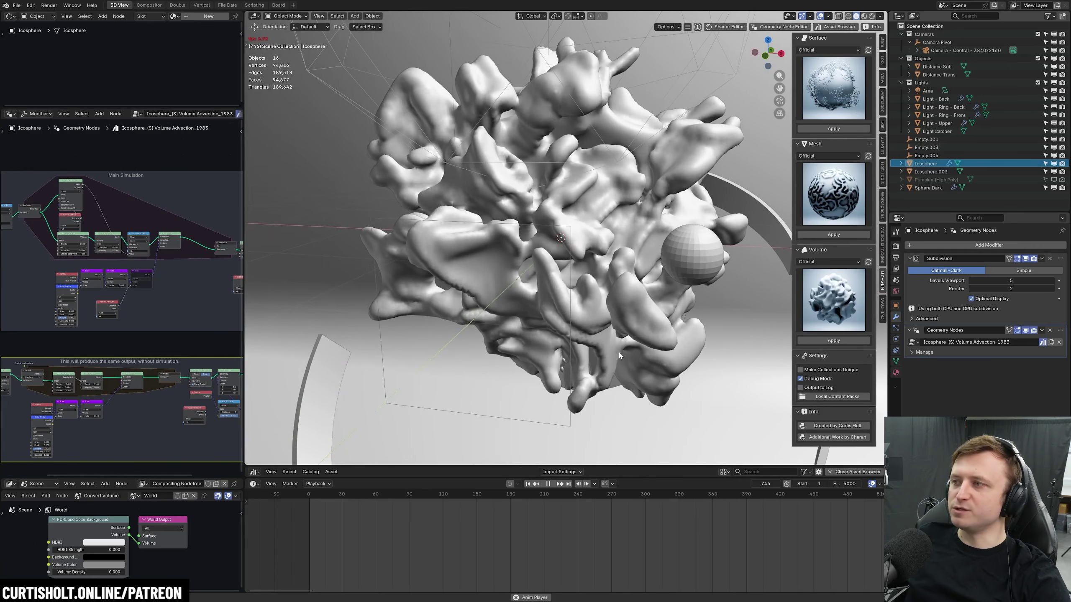
key(space)
key(space)
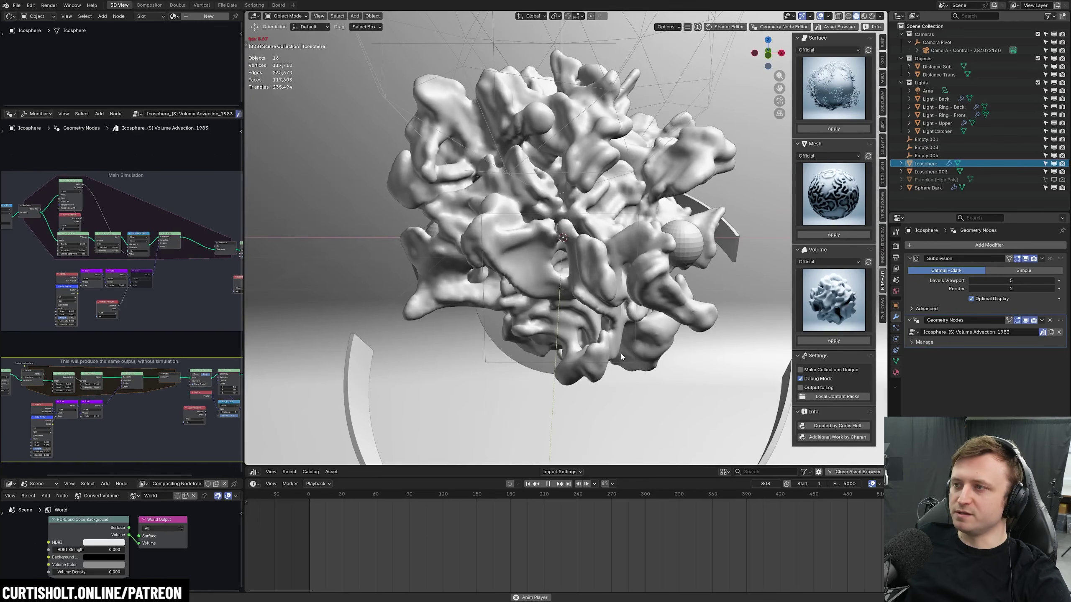
Stop the Volume Advection playback, select the ico sphere and try rotating it freely on all axes.
middle_drag(620, 352, 595, 352)
key(space)
click(597, 352)
key(r)
key(r)
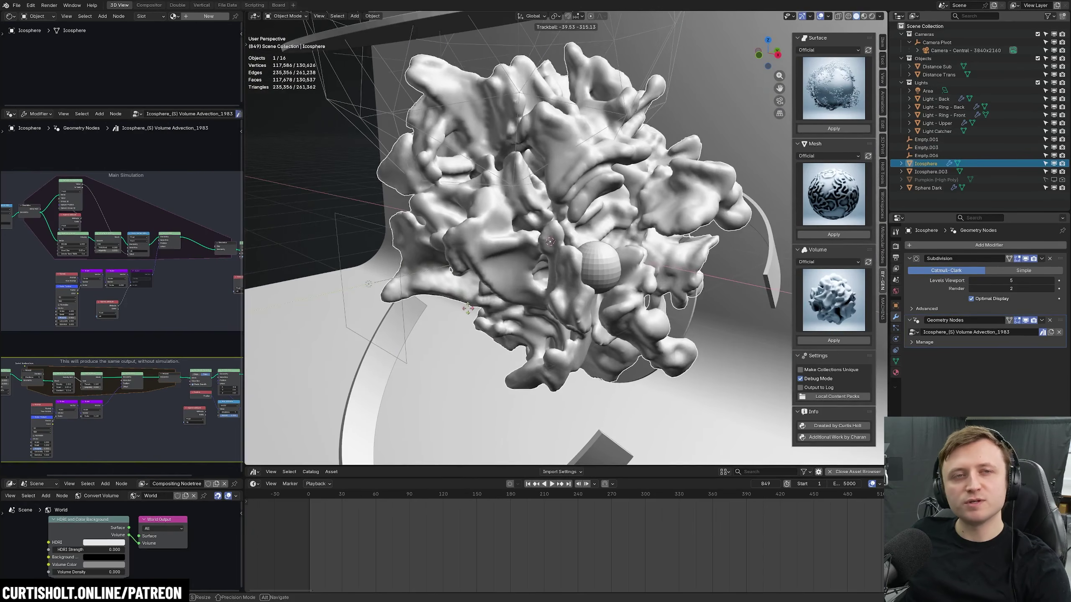
right_click(474, 301)
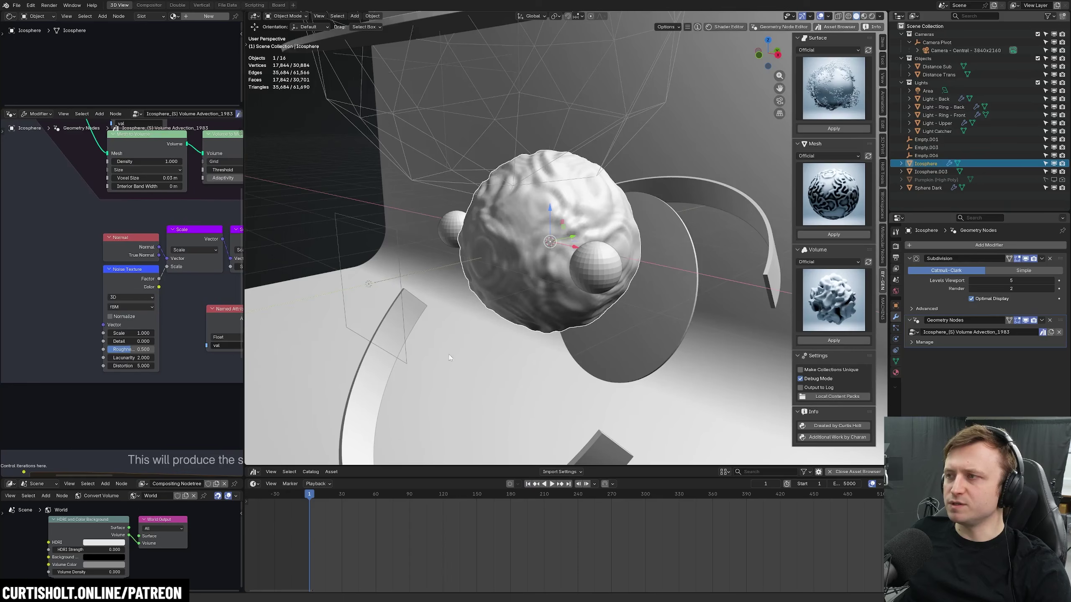
Set the Noise Texture scale to 0.240 in the Volume Advection node tree and play the simulation on the ico sphere.
middle_drag(449, 357, 468, 357)
scroll(122, 299, up, 2)
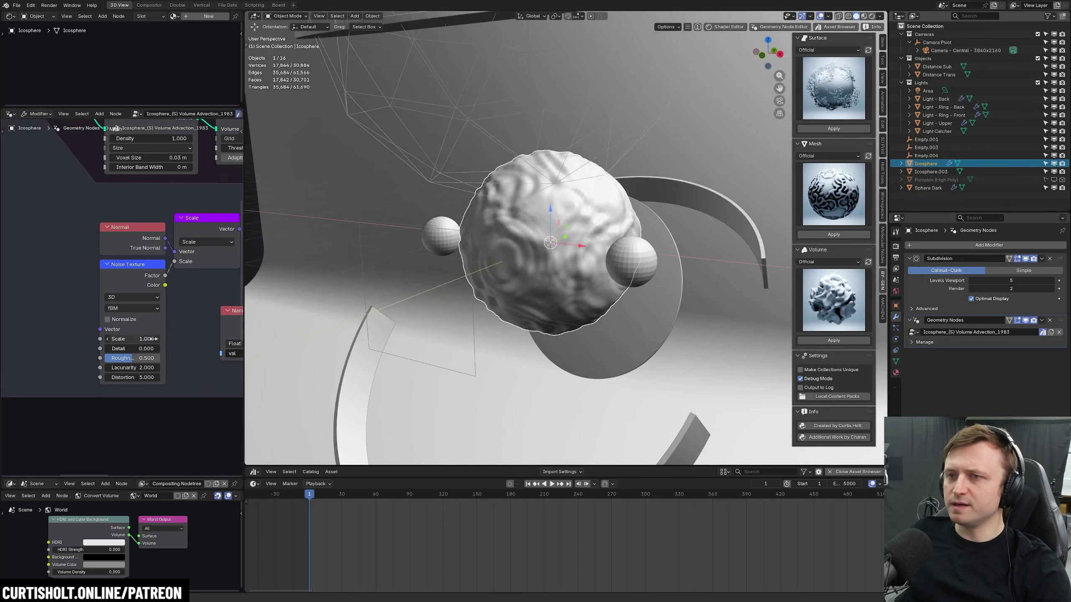
drag(132, 339, 101, 339)
key(space)
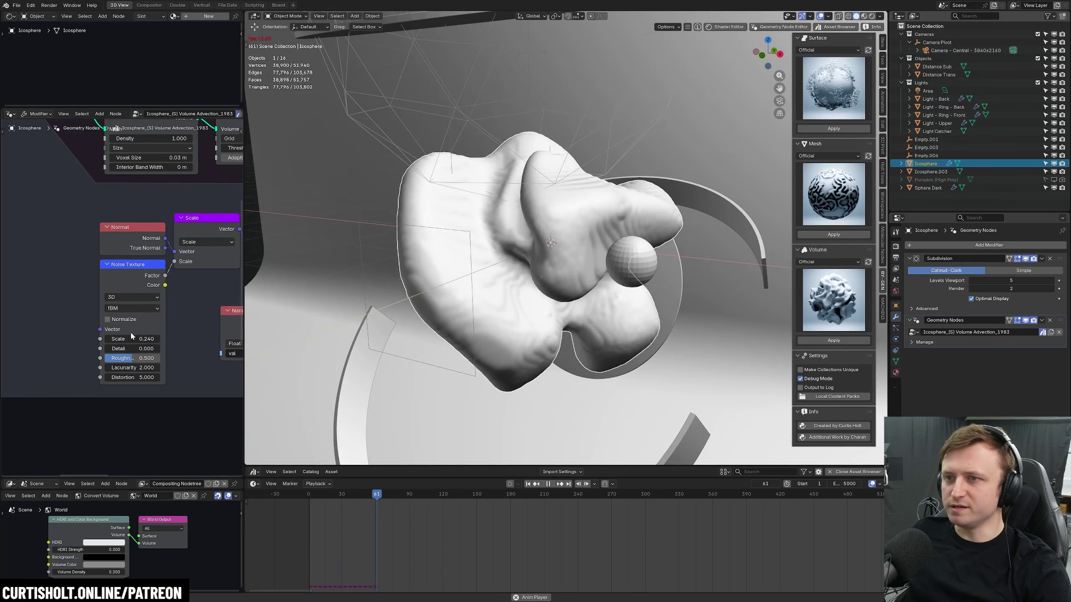
key(space)
middle_drag(472, 349, 468, 345)
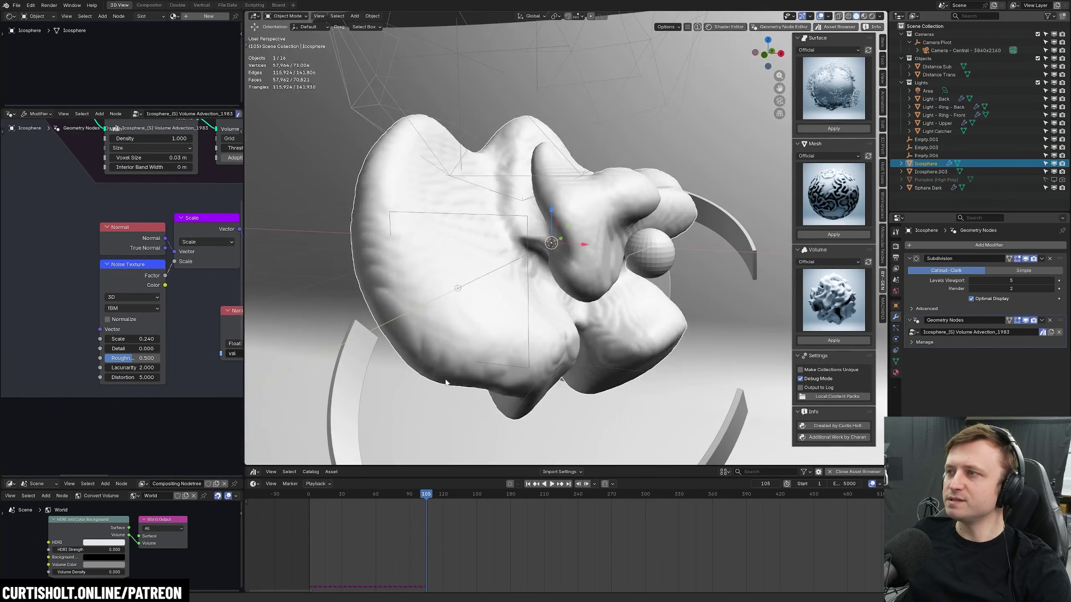
Set the Noise Texture scale to 9.540, play the simulation from the first frame and rewind it.
key(shift+Left)
drag(131, 339, 168, 339)
key(space)
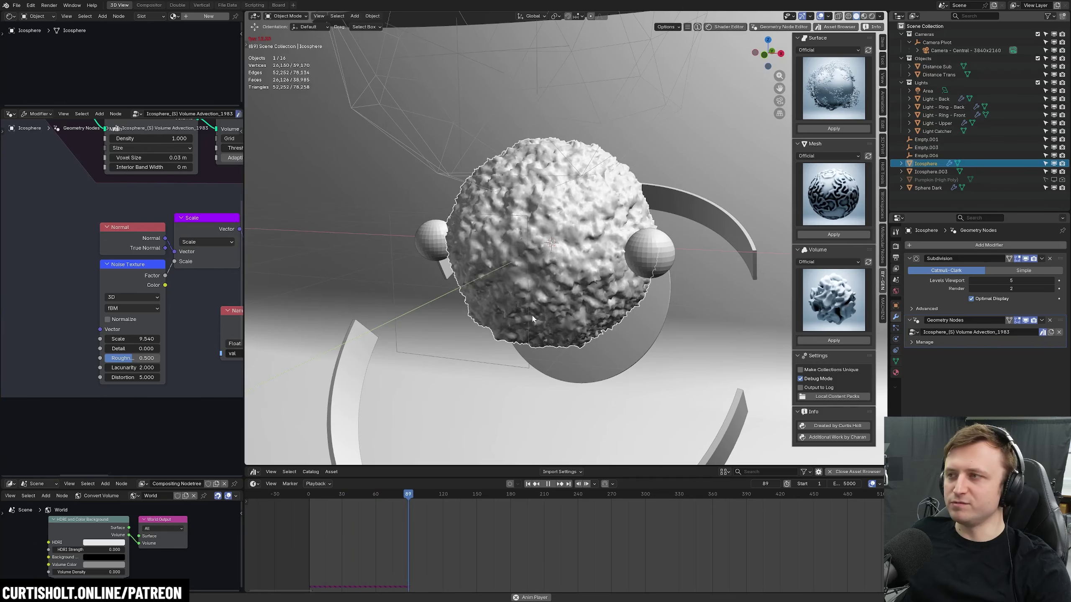
scroll(607, 259, up, 2)
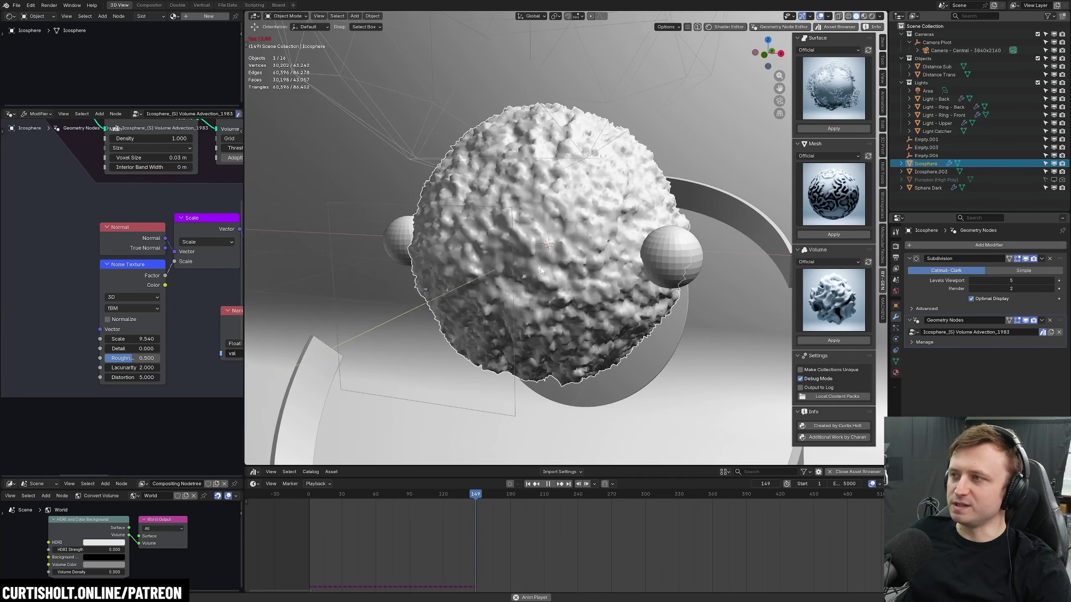
key(space)
key(shift+Left)
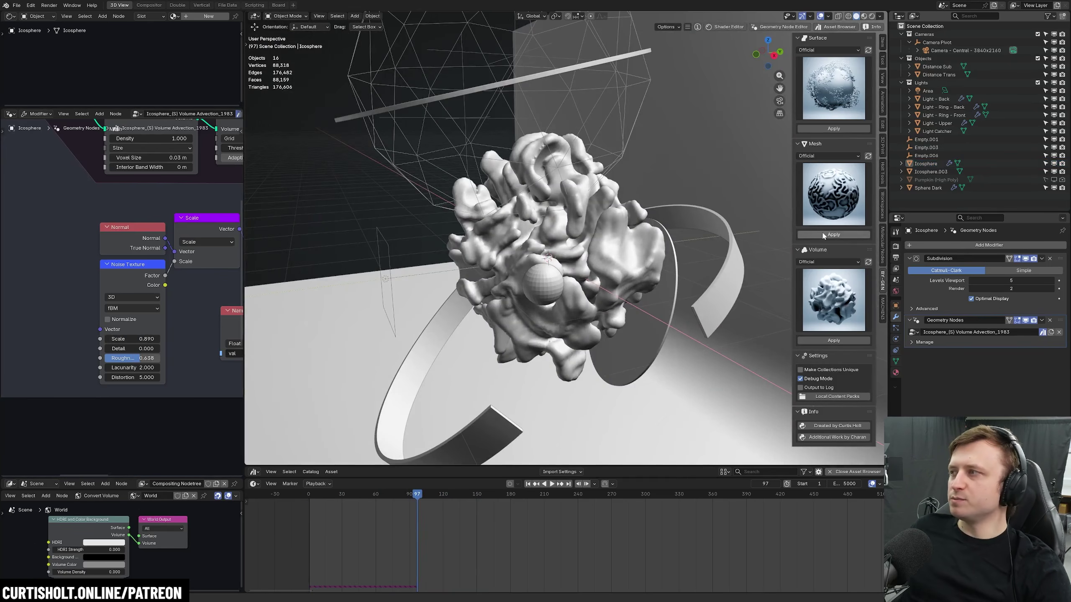
Select the plain ico sphere, apply the Surface Growth effect to it and play its animation.
click(833, 198)
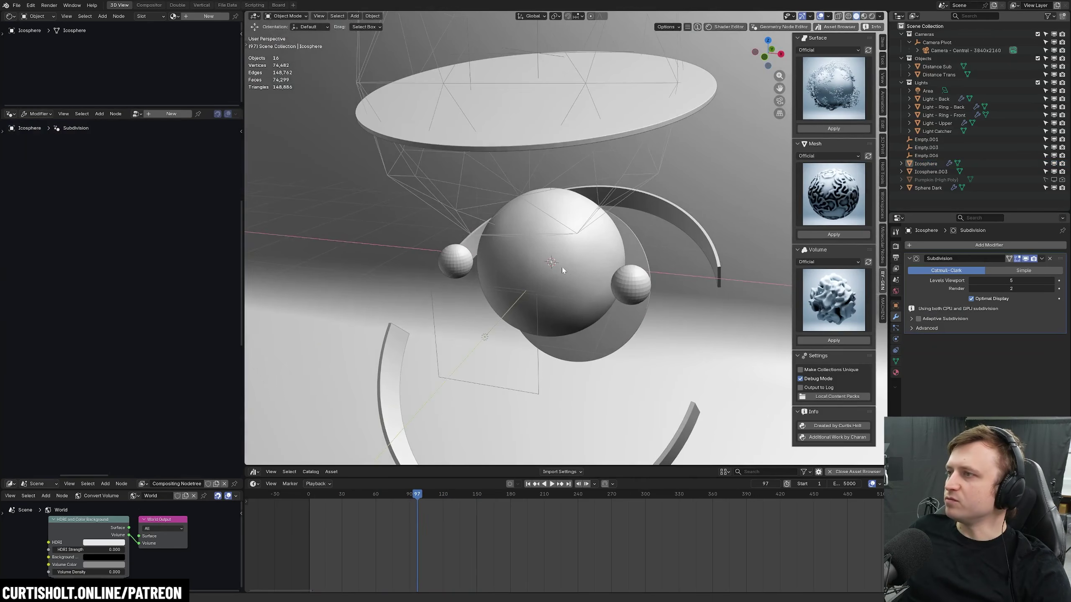
click(554, 267)
scroll(554, 268, up, 3)
click(815, 112)
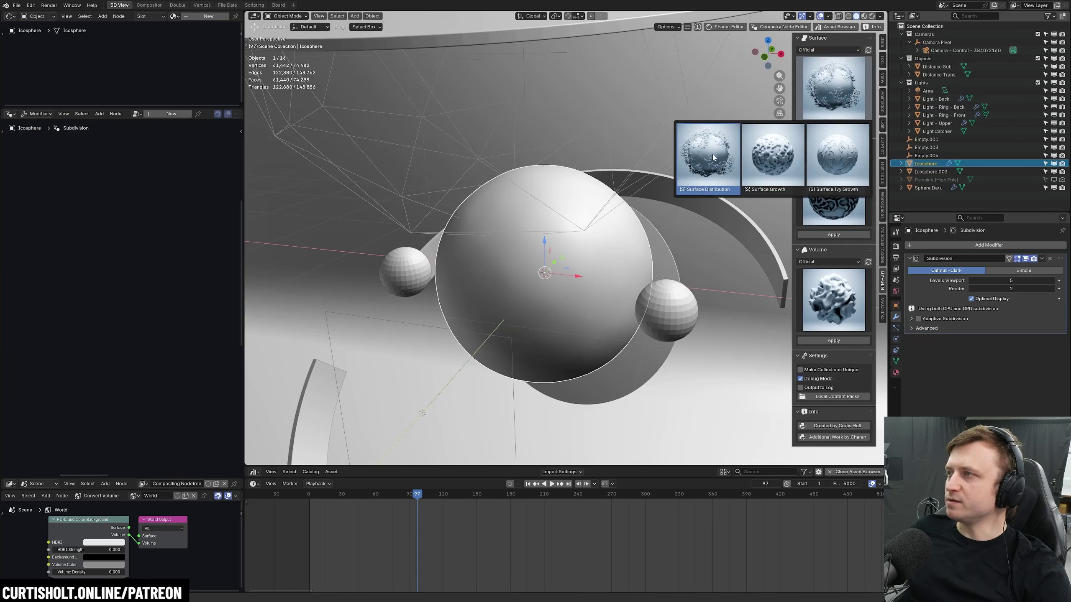
click(713, 157)
click(845, 104)
click(815, 156)
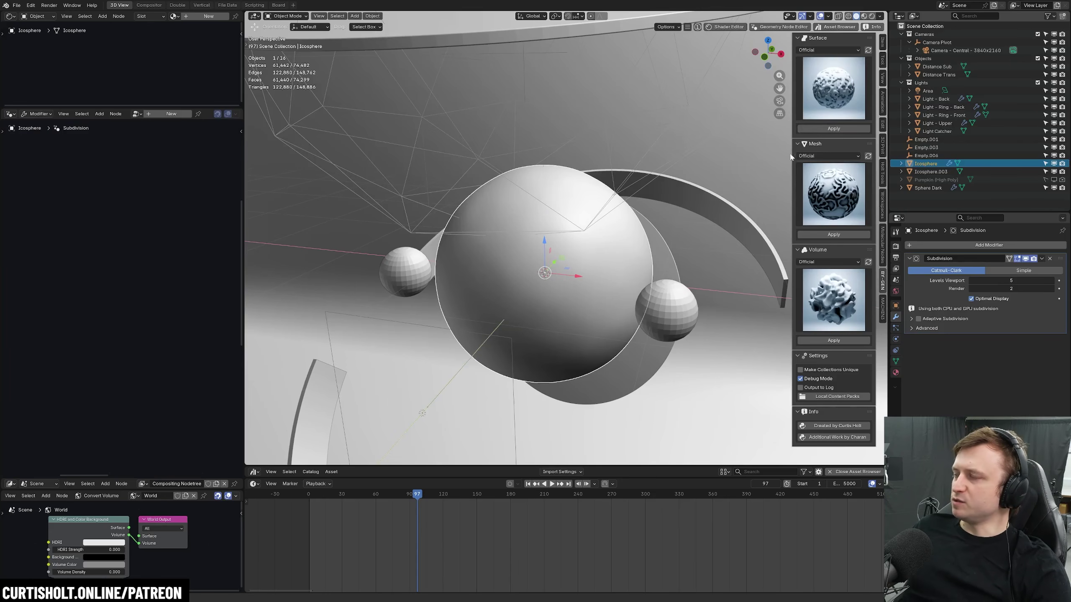
click(831, 130)
key(space)
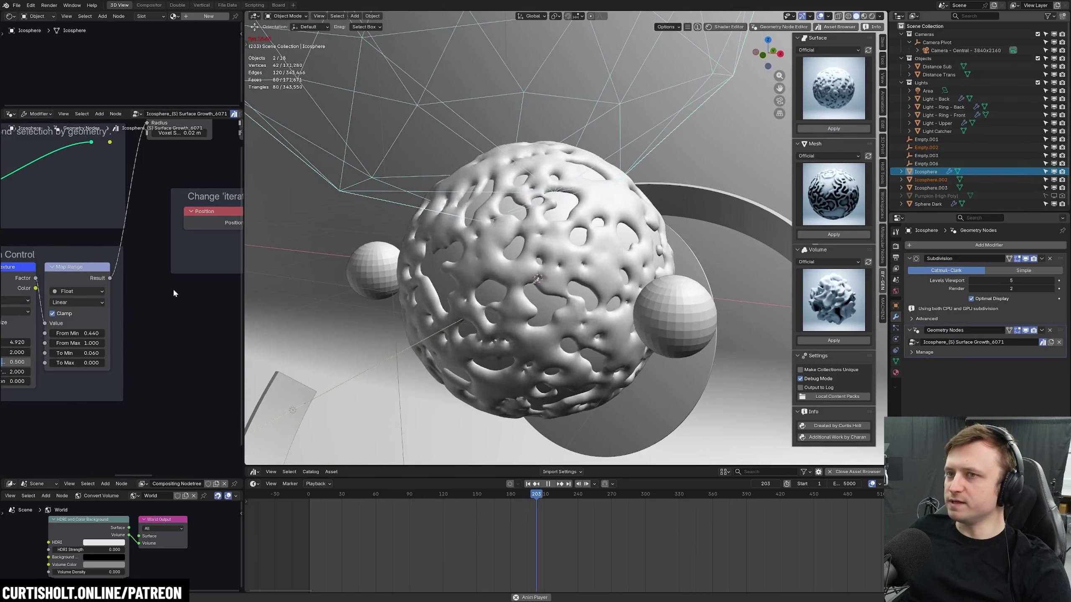
Examine the control nodes of the Surface Growth tree, stop the playback and undo the effect.
middle_drag(127, 295, 223, 307)
scroll(223, 308, down, 1)
key(space)
drag(104, 352, 84, 352)
Apply the Surface Ivy Growth effect to the ico sphere and play the growth while inspecting the branches.
click(835, 146)
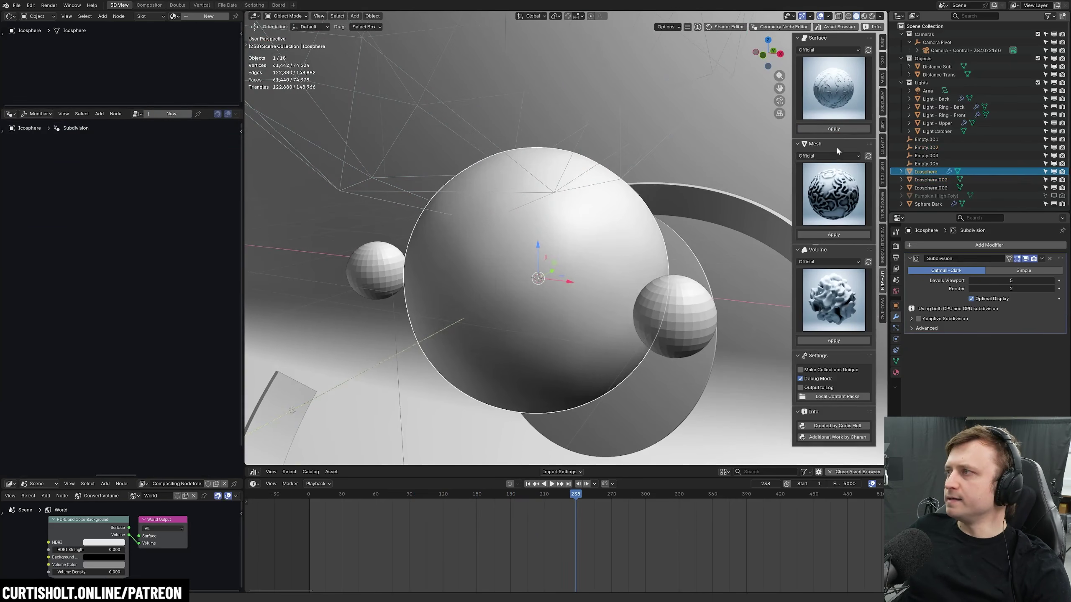
click(834, 129)
key(space)
scroll(598, 266, up, 6)
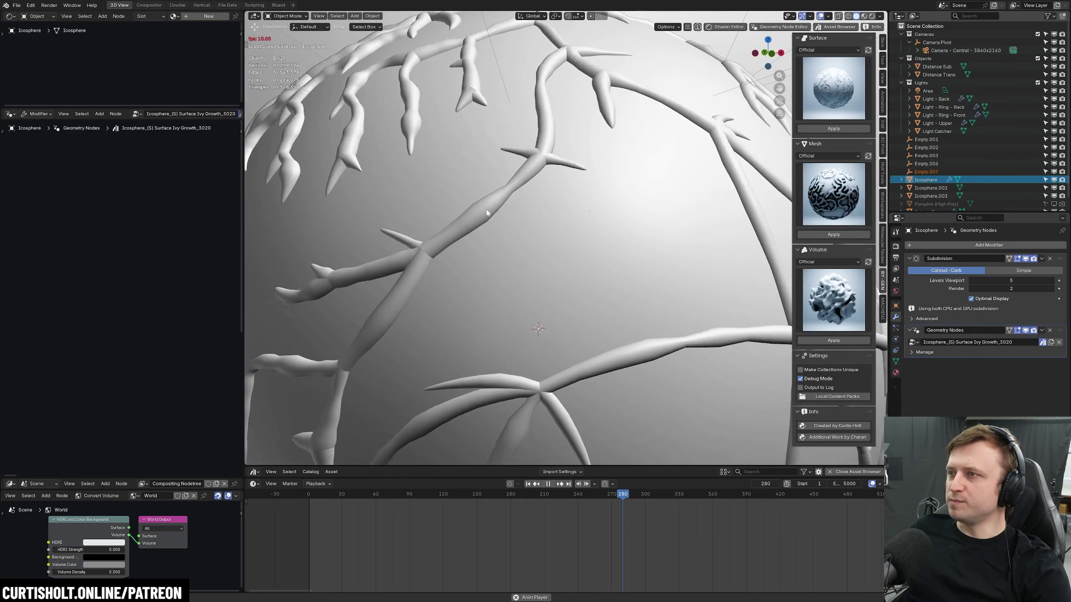
scroll(544, 285, down, 5)
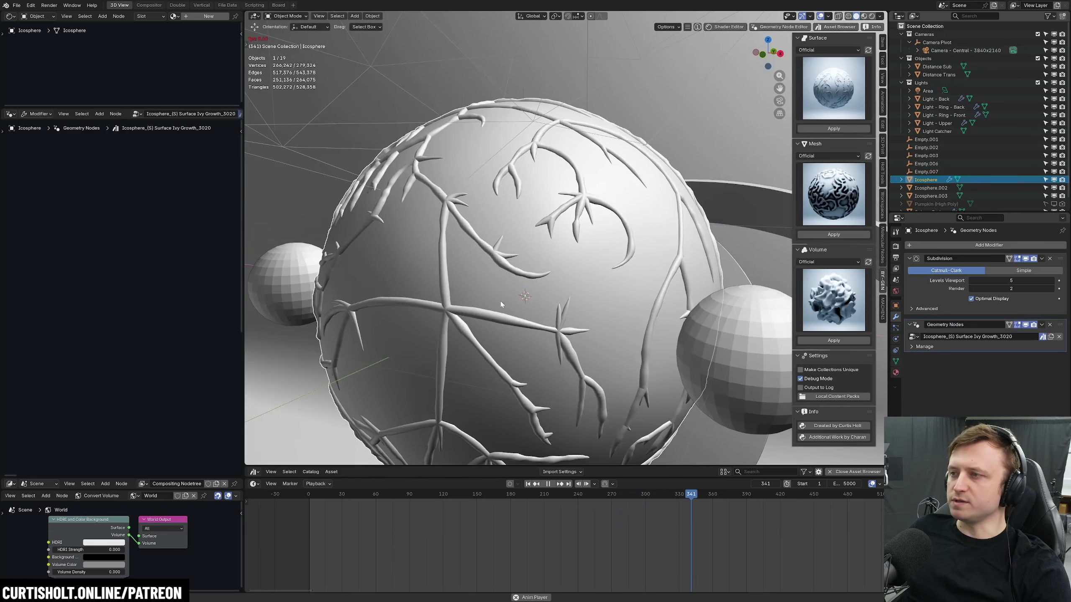
scroll(421, 316, down, 2)
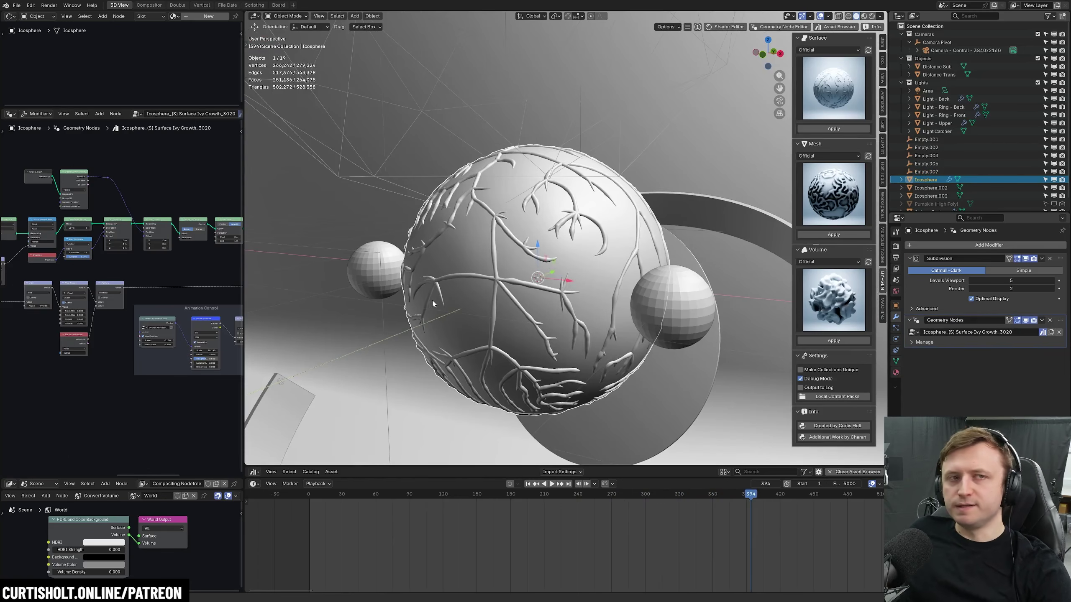
Inspect the ivy-covered sphere and the Animation Control nodes, and undo the Surface Ivy Growth effect.
mouse_move(431, 299)
middle_down()
mouse_move(369, 337)
mouse_move(424, 308)
middle_up()
scroll(167, 332, up, 3)
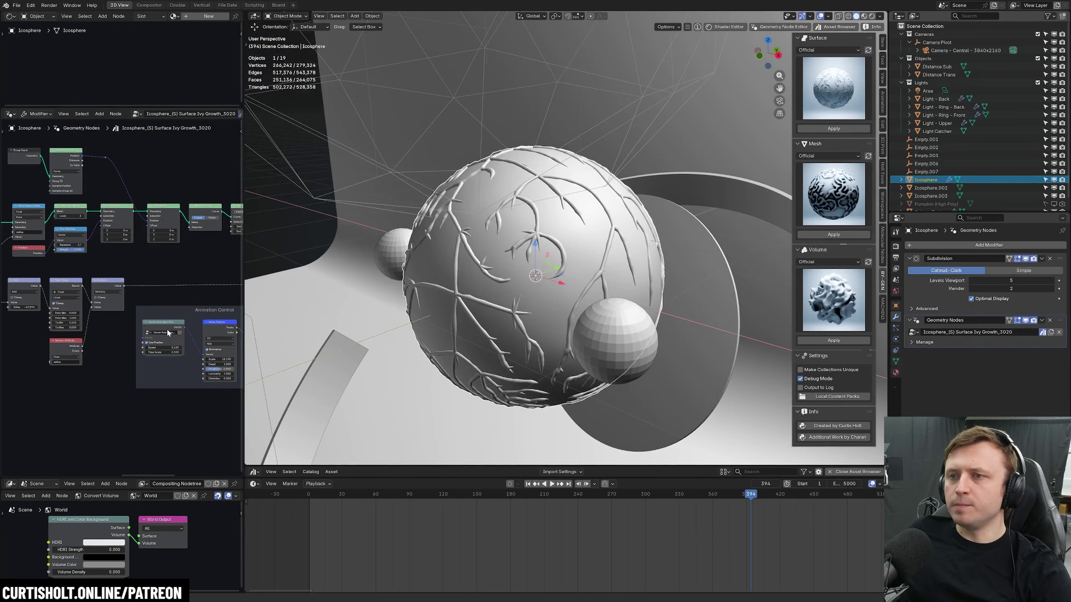
key(ctrl+z)
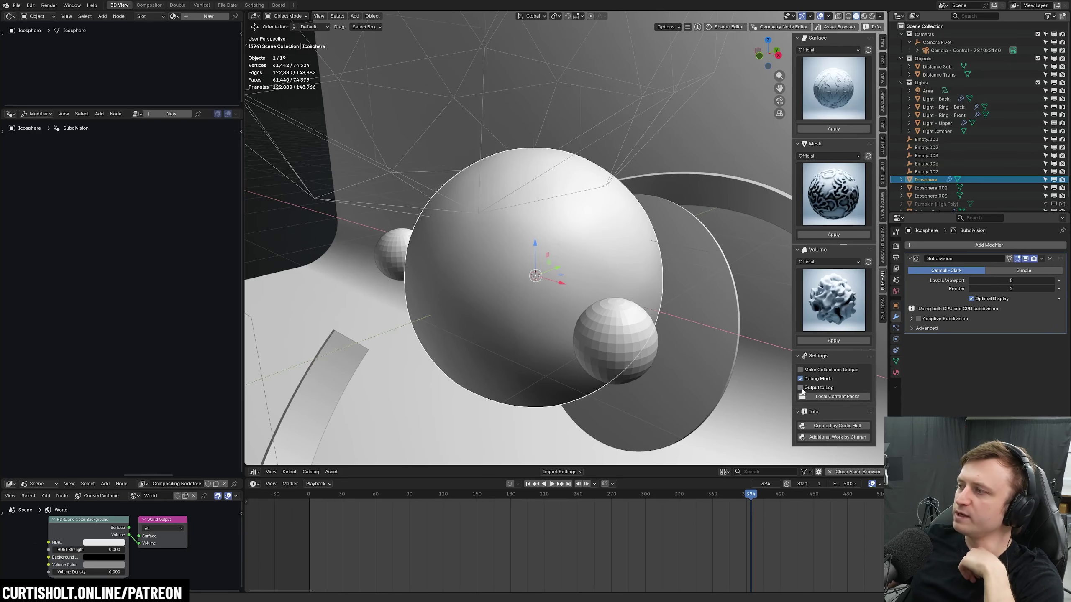
Show the system console and reposition its window over the node editors.
click(70, 6)
click(97, 96)
drag(200, 40, 200, 55)
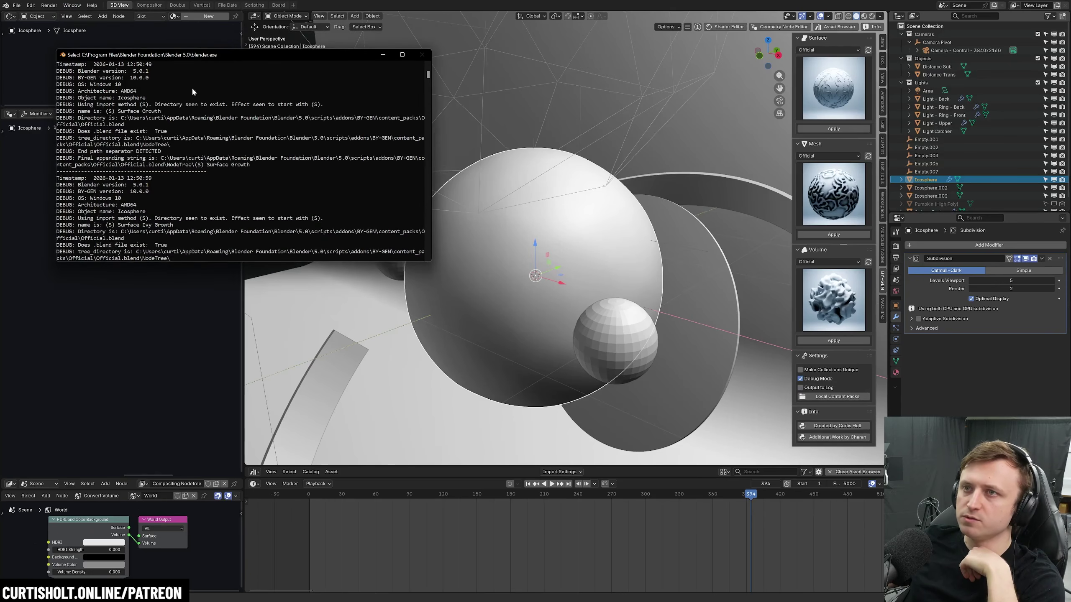
Examine the console's debug entry for Surface Ivy Growth, including the version, system, object and directory lines.
scroll(263, 172, down, 3)
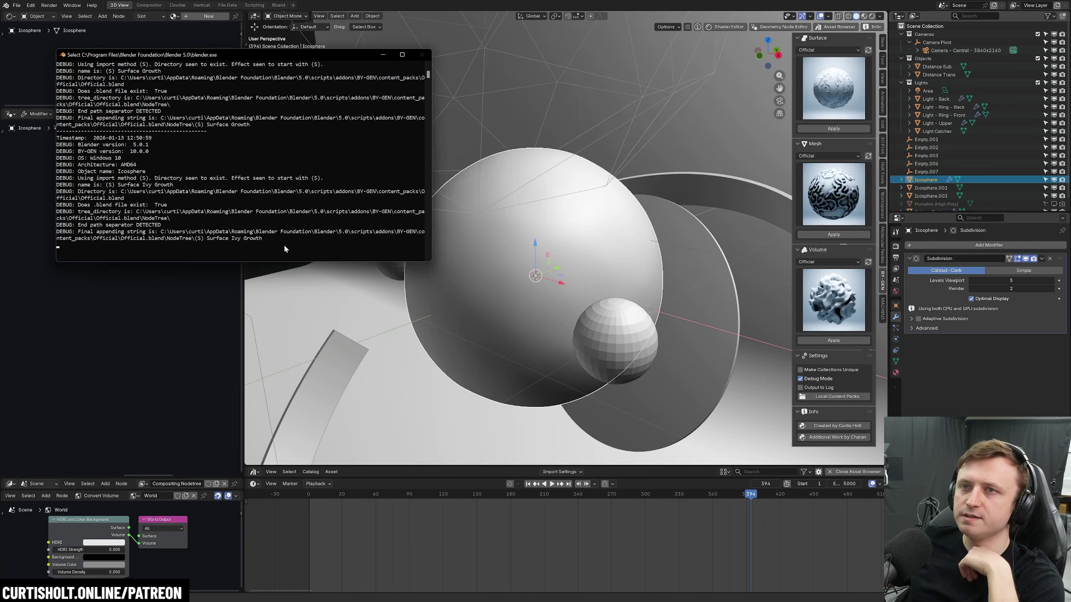
drag(236, 239, 125, 144)
click(68, 140)
scroll(128, 171, up, 2)
scroll(118, 160, down, 2)
click(113, 144)
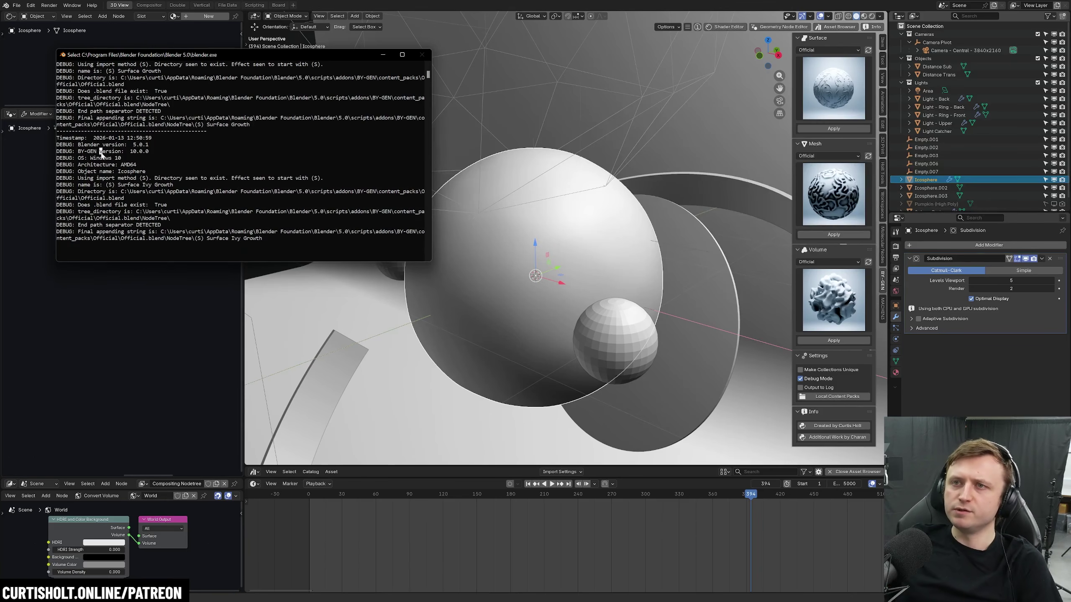
click(113, 165)
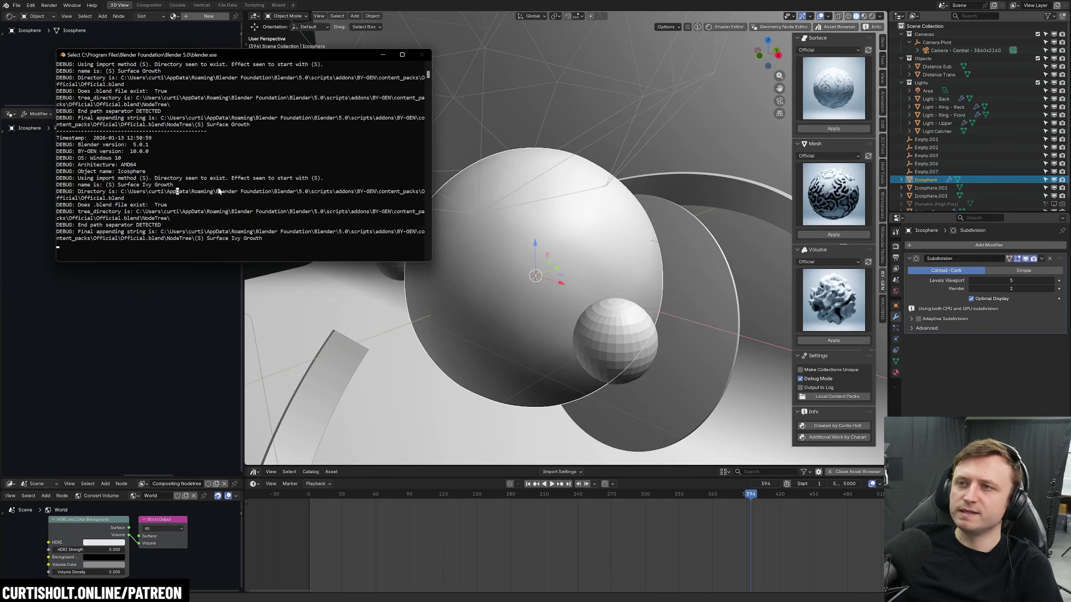
Widen the console so the file paths fit on one line and review the debug entries of the earlier effects.
drag(430, 216, 639, 215)
drag(494, 205, 328, 206)
click(329, 205)
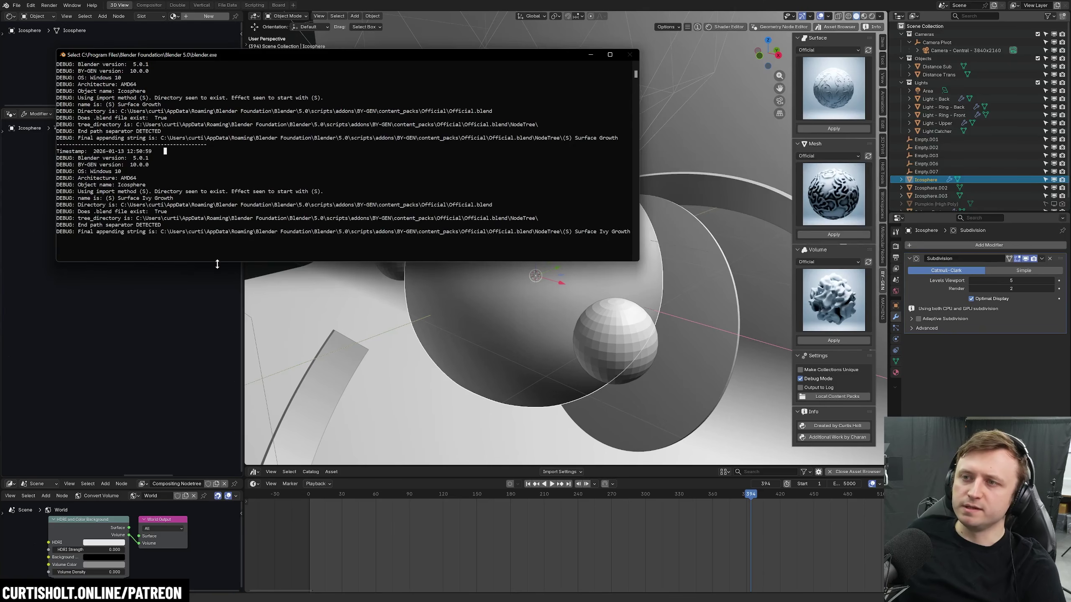
scroll(217, 252, up, 4)
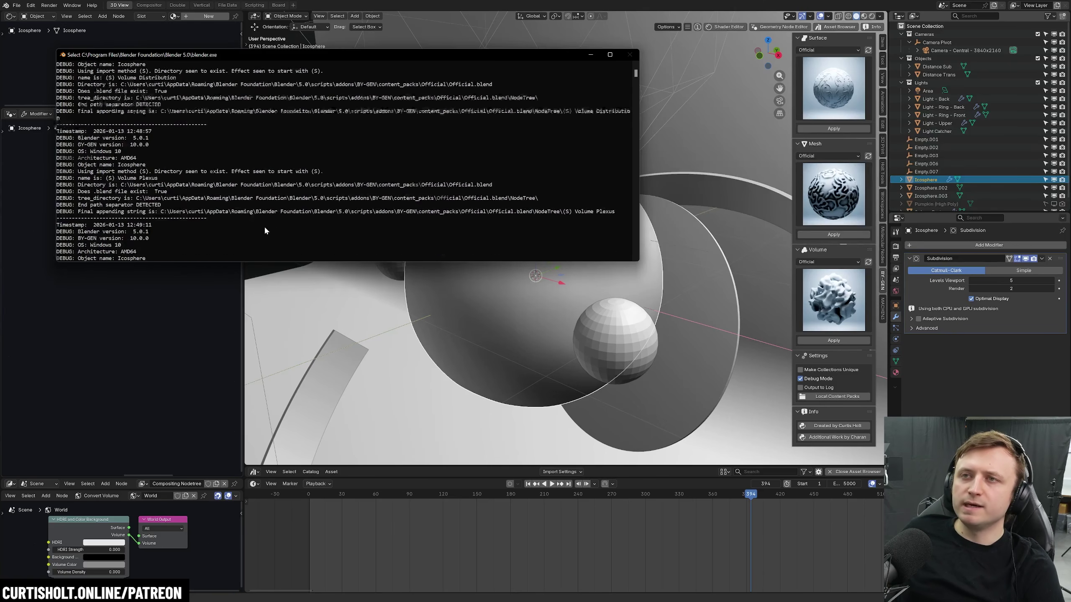
scroll(270, 239, down, 5)
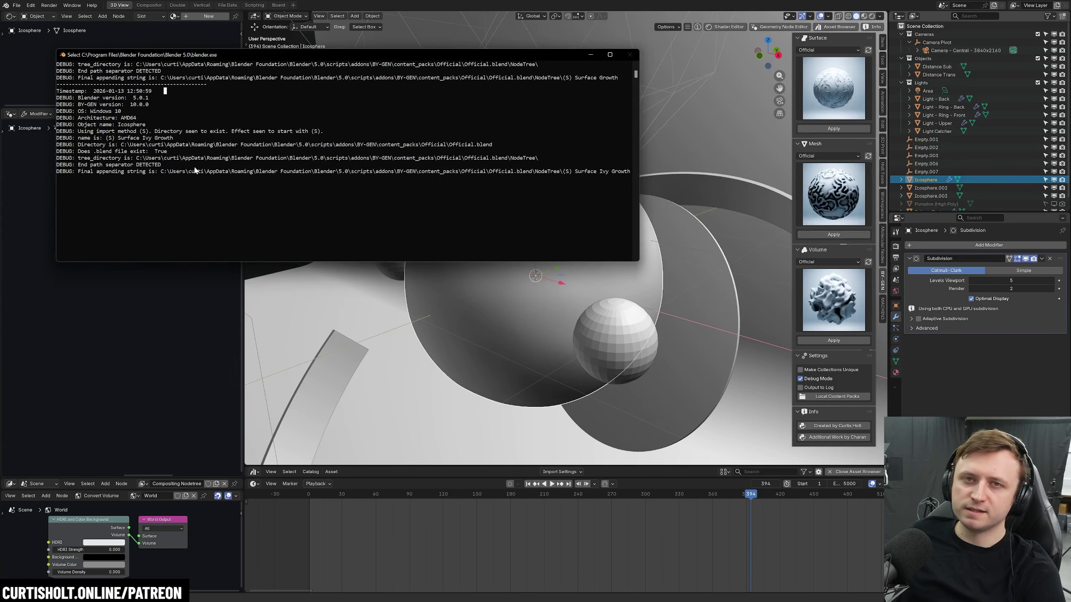
scroll(196, 170, up, 2)
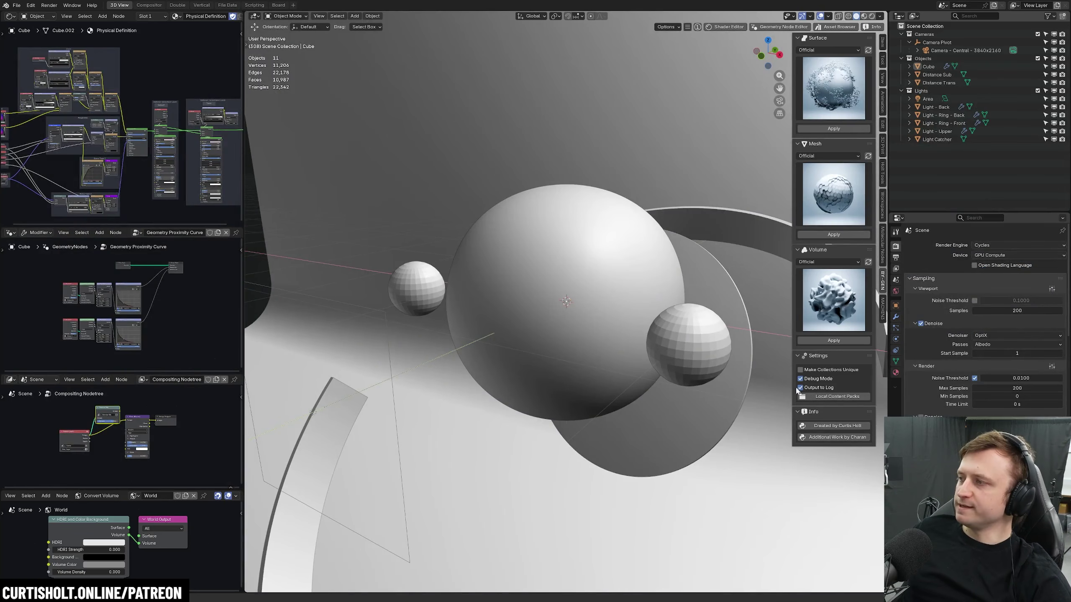
Select the large central sphere, apply the Volume Advection effect and play its simulation.
click(645, 308)
middle_drag(645, 308, 677, 290)
click(827, 340)
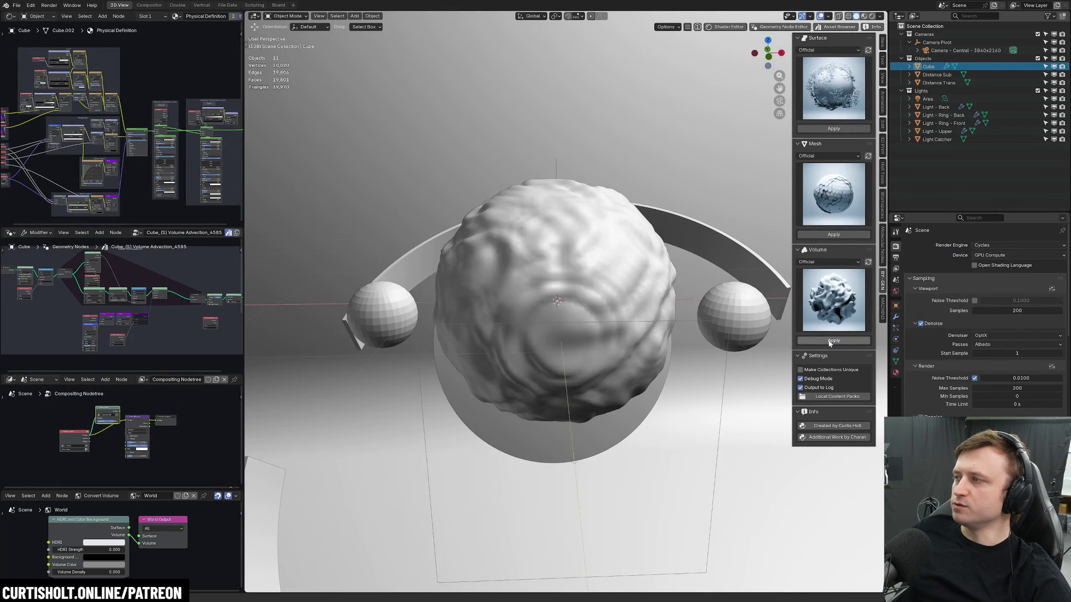
key(space)
Stop the playback, stack the Mesh Deconstructor effect on the advected sphere and resume the animation.
click(834, 194)
key(space)
click(836, 235)
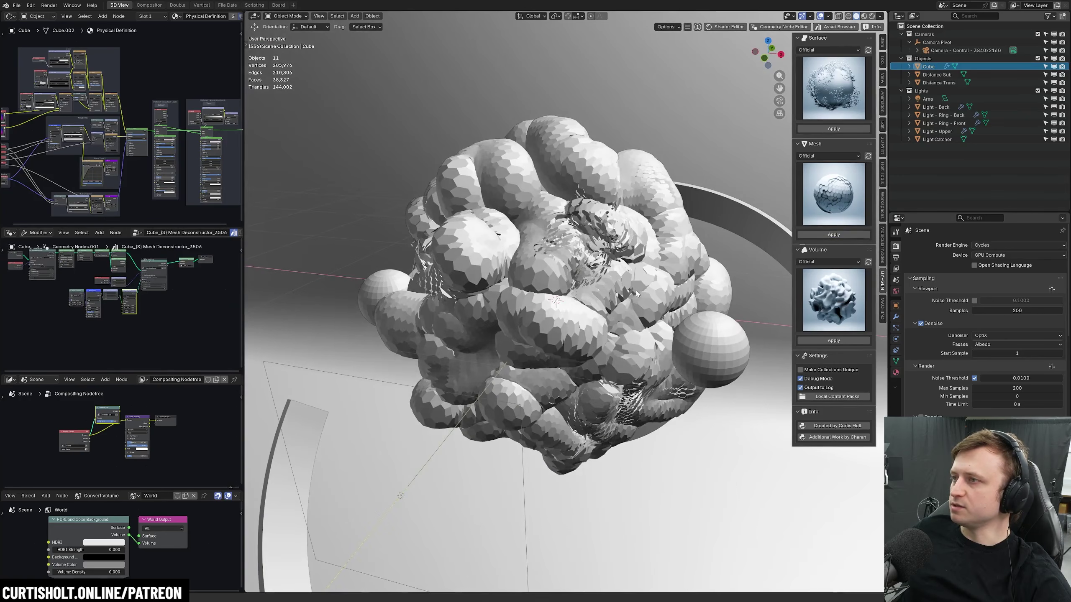
key(space)
Switch the viewport to Rendered shading and view the deconstructed shape from another angle.
key(z)
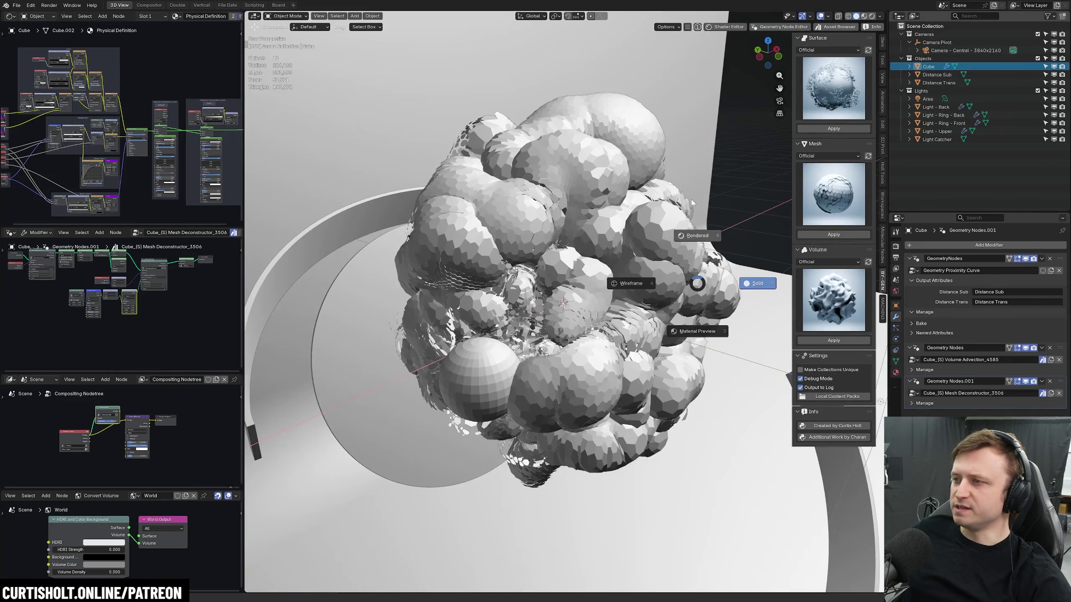
click(696, 234)
mouse_move(665, 259)
middle_down()
mouse_move(532, 261)
mouse_move(657, 277)
middle_up()
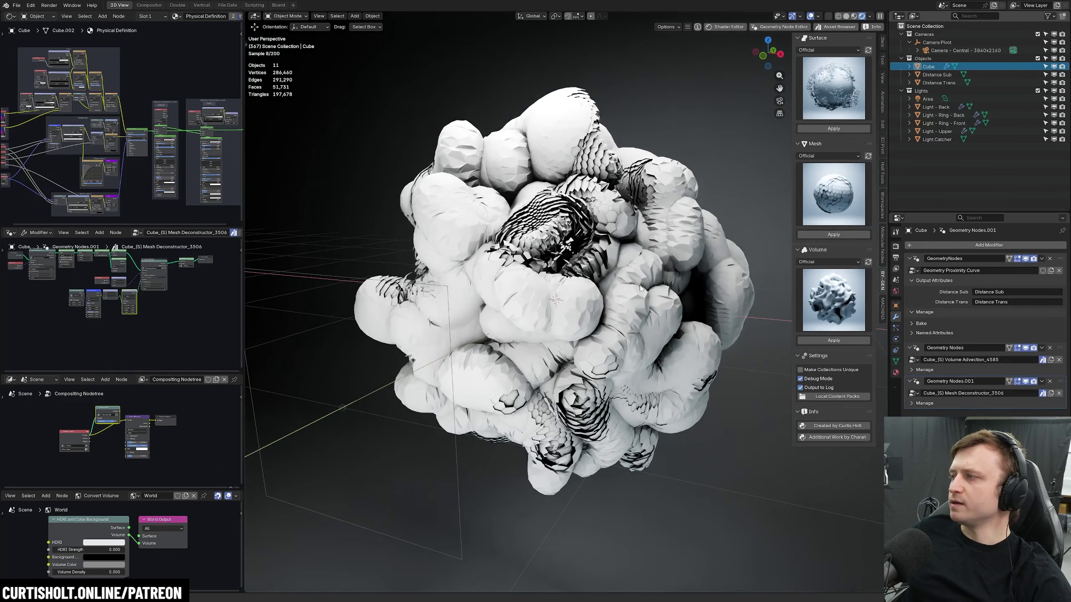
Add the Surface Distribution effect to the deconstructed shape and return the viewport to Solid shading.
click(815, 128)
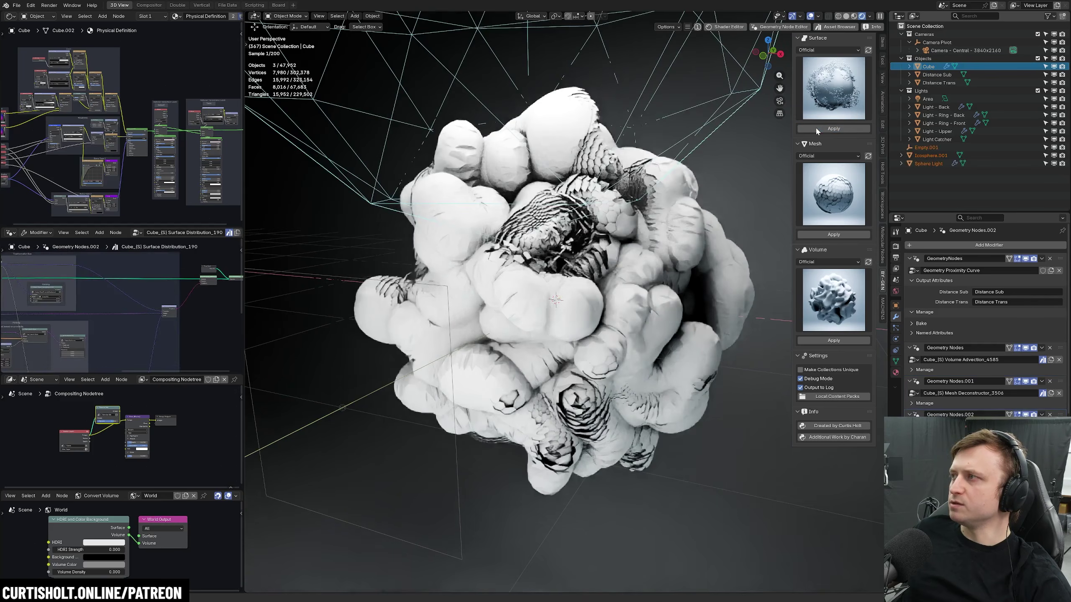
key(z)
click(543, 295)
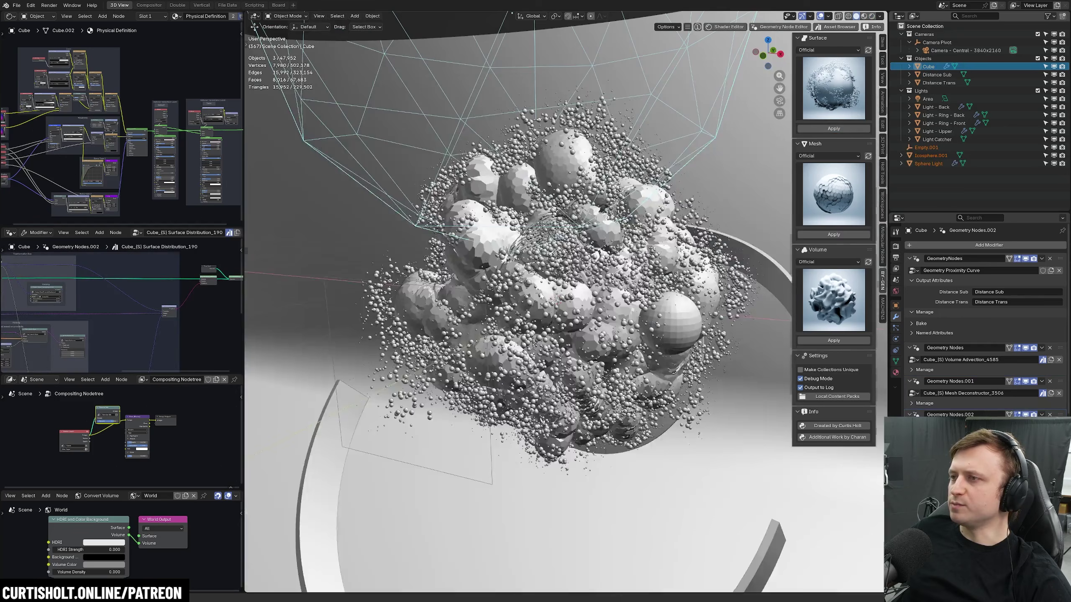
mouse_move(616, 287)
middle_down()
mouse_move(718, 289)
mouse_move(538, 289)
mouse_move(596, 286)
middle_up()
Deselect everything and play the stacked effects up close in Rendered shading, stopping the playback at the end.
key(alt+a)
scroll(596, 285, up, 3)
key(z)
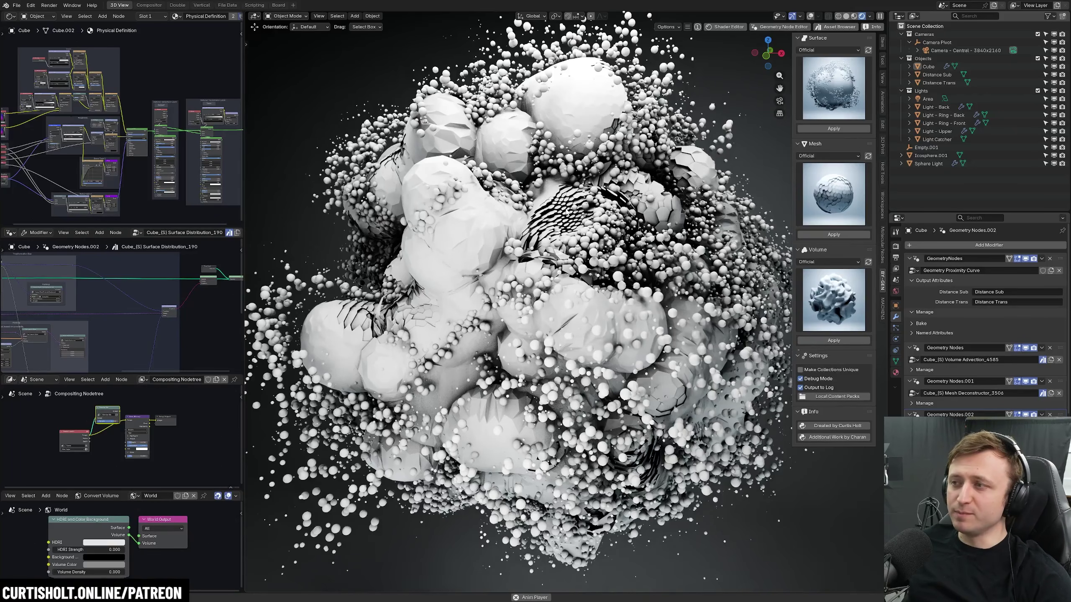
key(space)
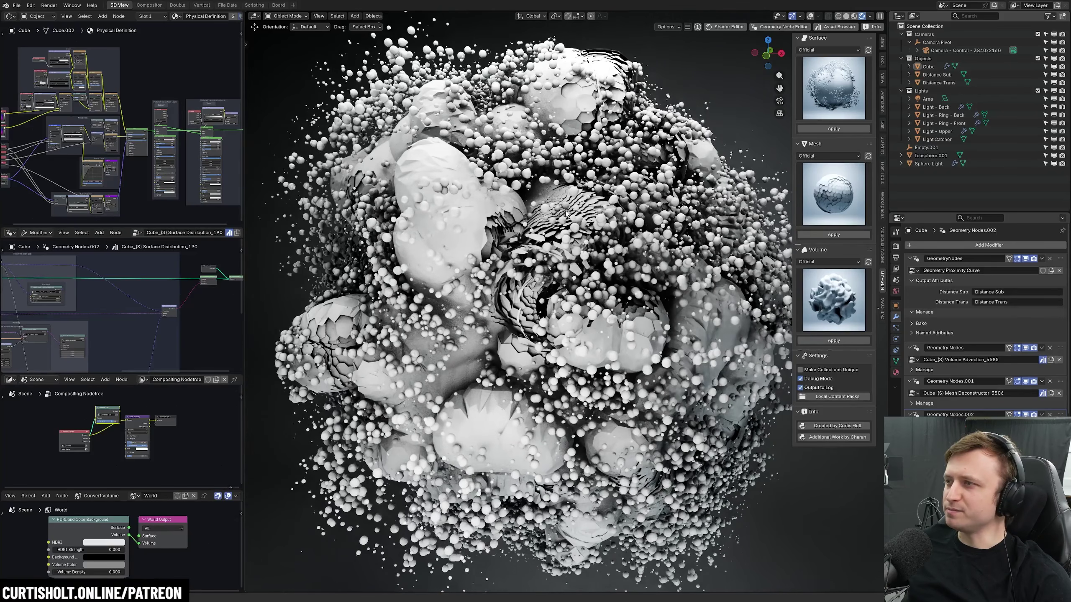
Return the viewport to Solid shading and open the add-on's local content packs folder.
middle_drag(551, 226, 498, 244)
key(z)
click(550, 244)
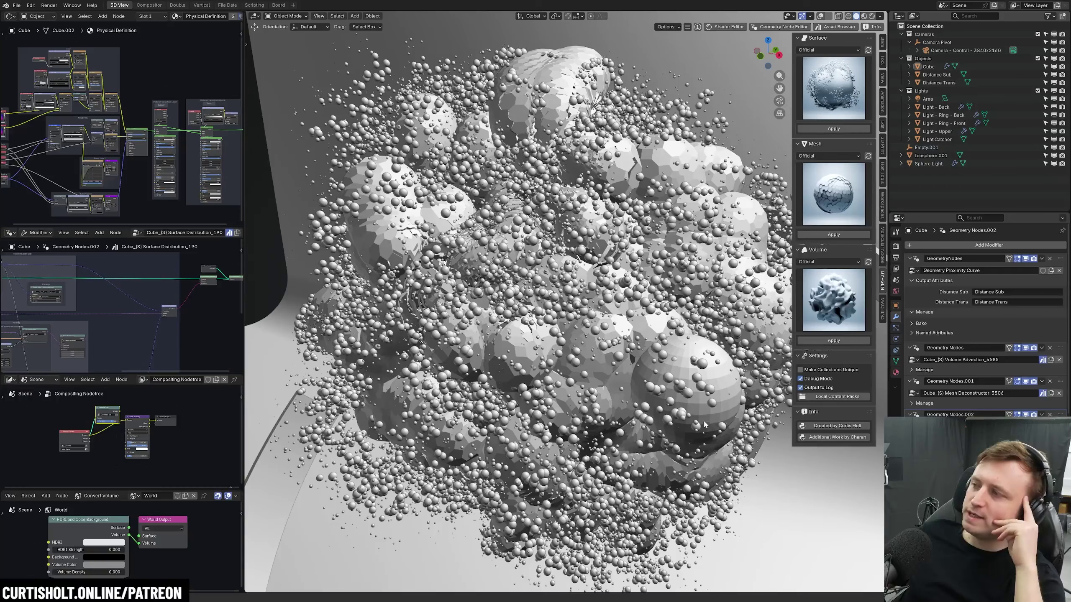
click(824, 398)
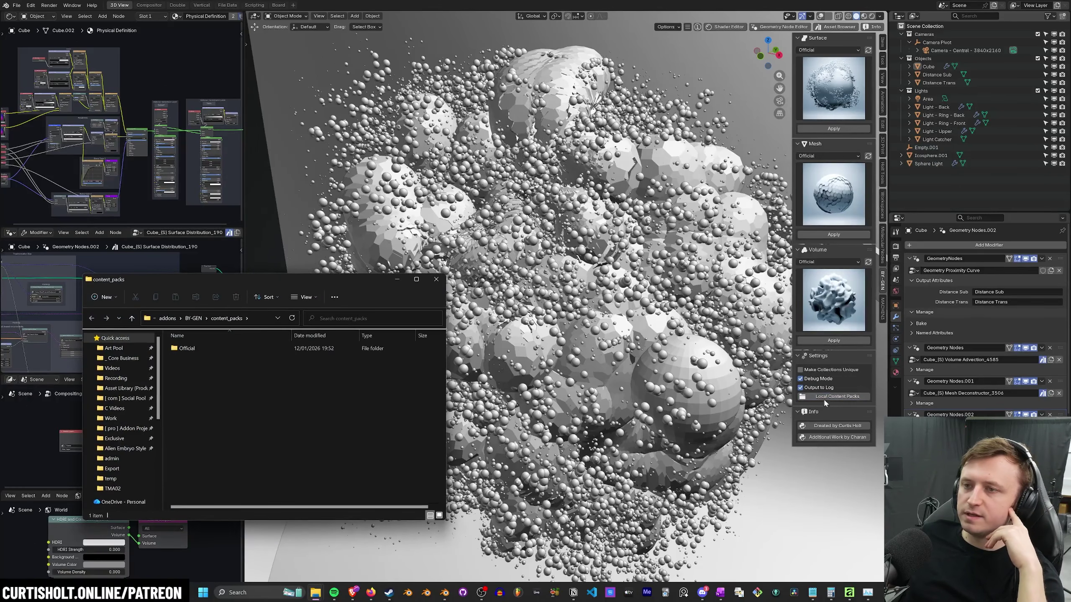
Go up to the BY-GEN add-on folder, open its log file and look through the debug entries.
click(193, 319)
double_click(182, 438)
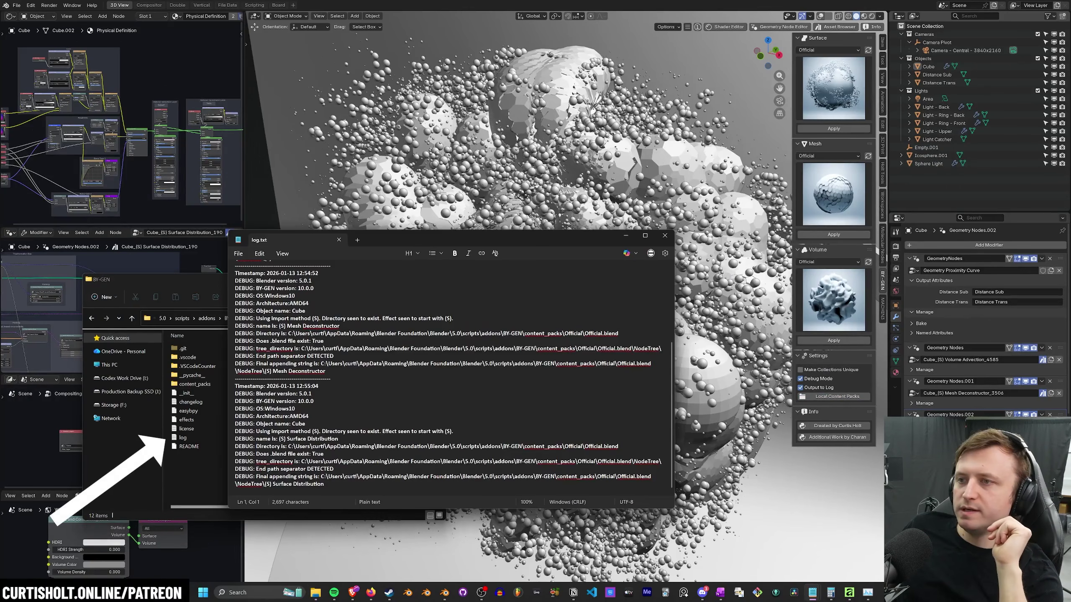
scroll(453, 377, down, 5)
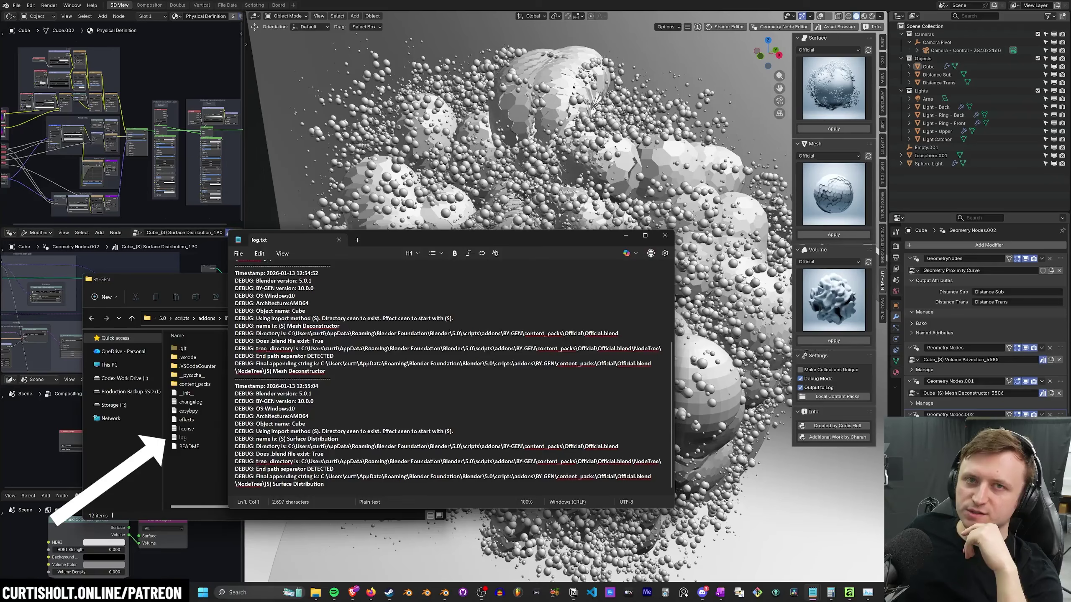
scroll(453, 377, up, 5)
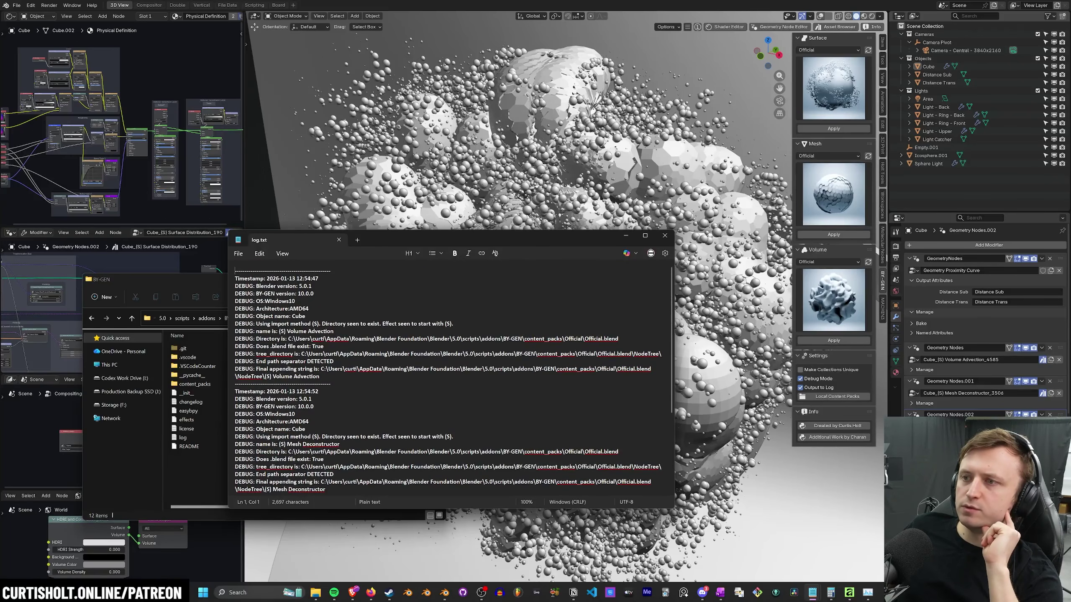
Examine the logged entries for the Volume Advection, Mesh Deconstructor and Surface Distribution effects, highlighting the effect names and the whole first entry.
drag(333, 331, 275, 331)
scroll(296, 338, down, 3)
drag(276, 386, 339, 386)
scroll(339, 386, down, 3)
drag(338, 439, 274, 438)
click(308, 431)
scroll(308, 431, up, 5)
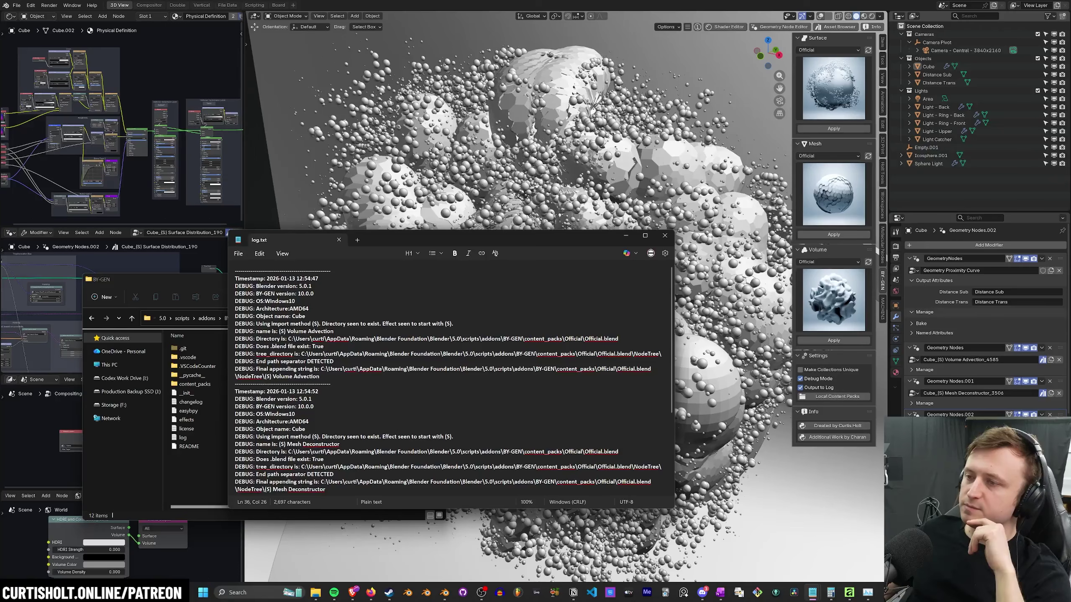
drag(320, 377, 234, 278)
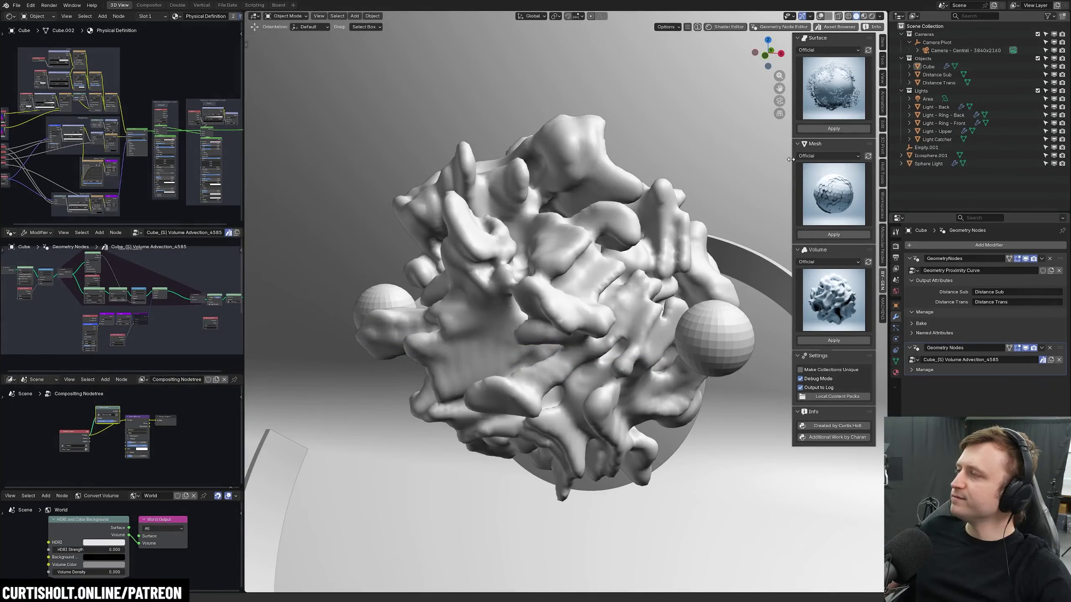
Switch to File Explorer and open the Official folder inside the BY-GEN content_packs folder.
click(806, 158)
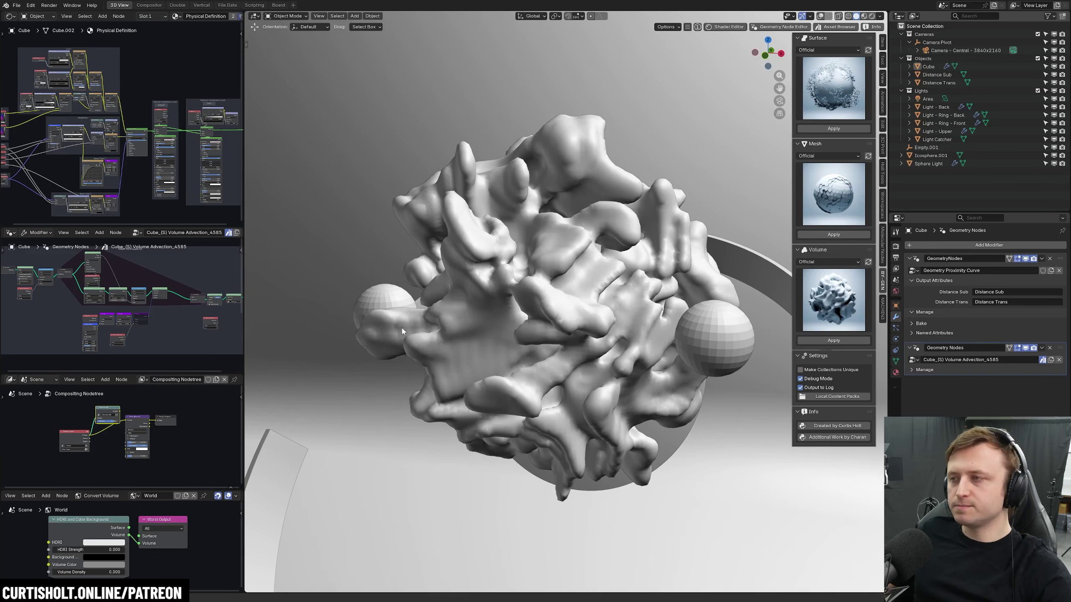
key(alt+Tab)
click(194, 318)
drag(217, 284, 299, 173)
double_click(274, 274)
double_click(269, 239)
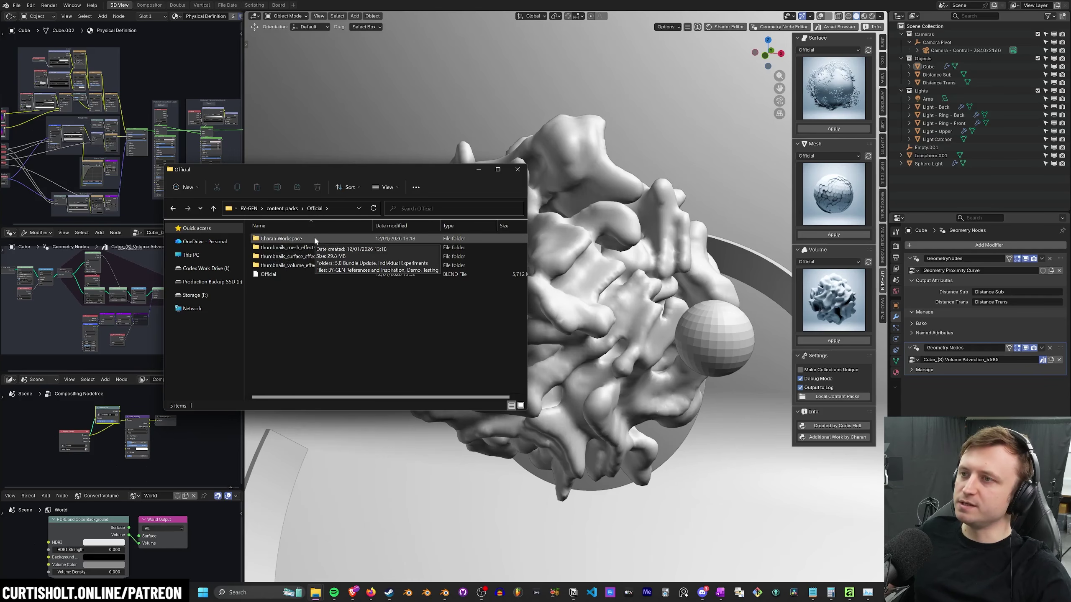
mouse_move(285, 244)
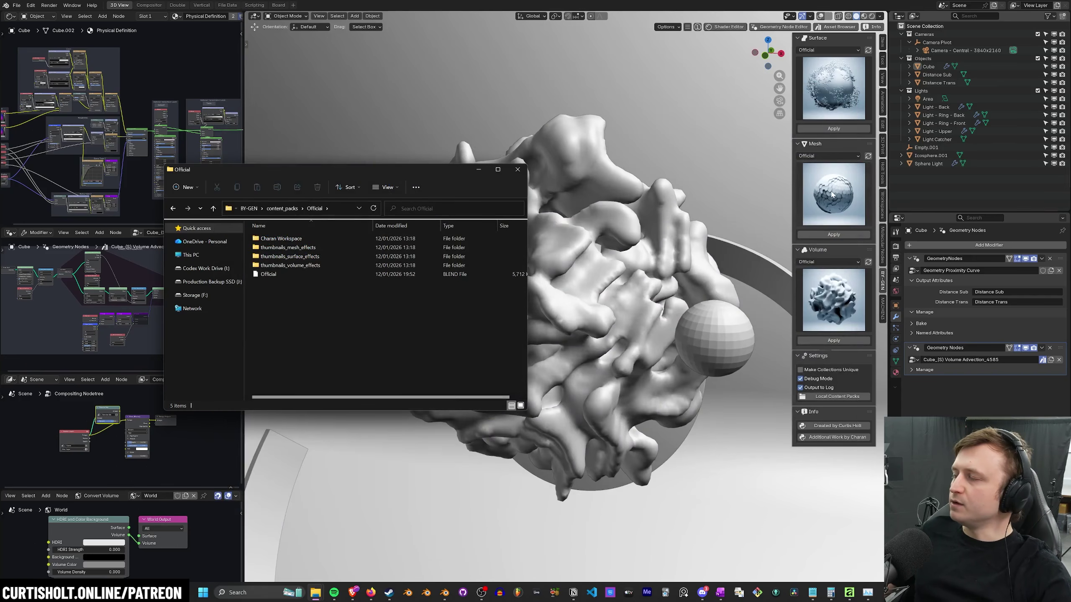
Switch back to Blender and browse the available Mesh and Surface effects without choosing a different one.
click(832, 194)
click(830, 205)
click(827, 100)
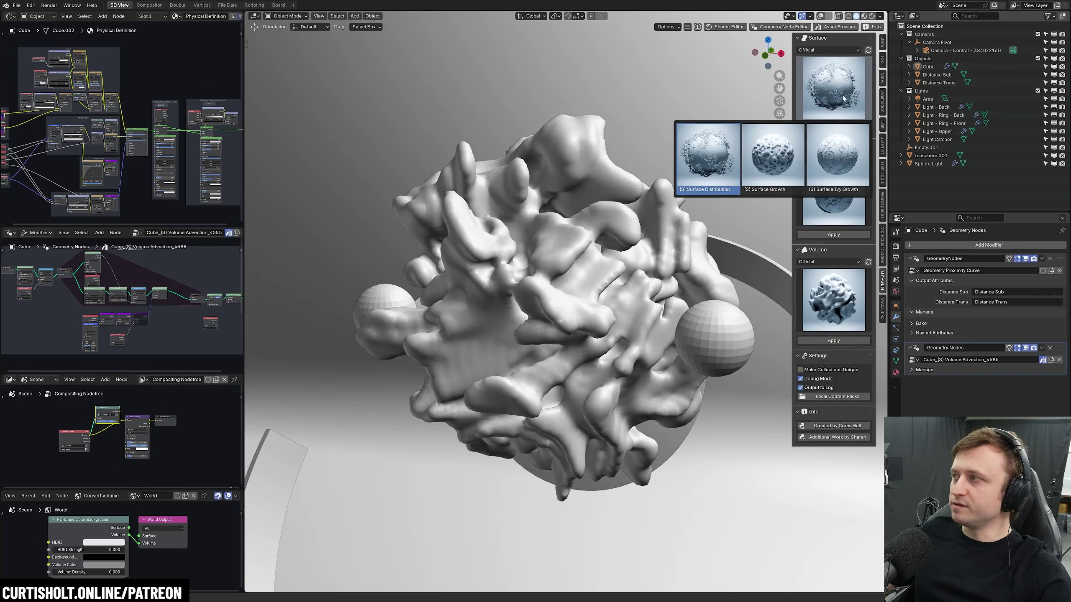
click(826, 100)
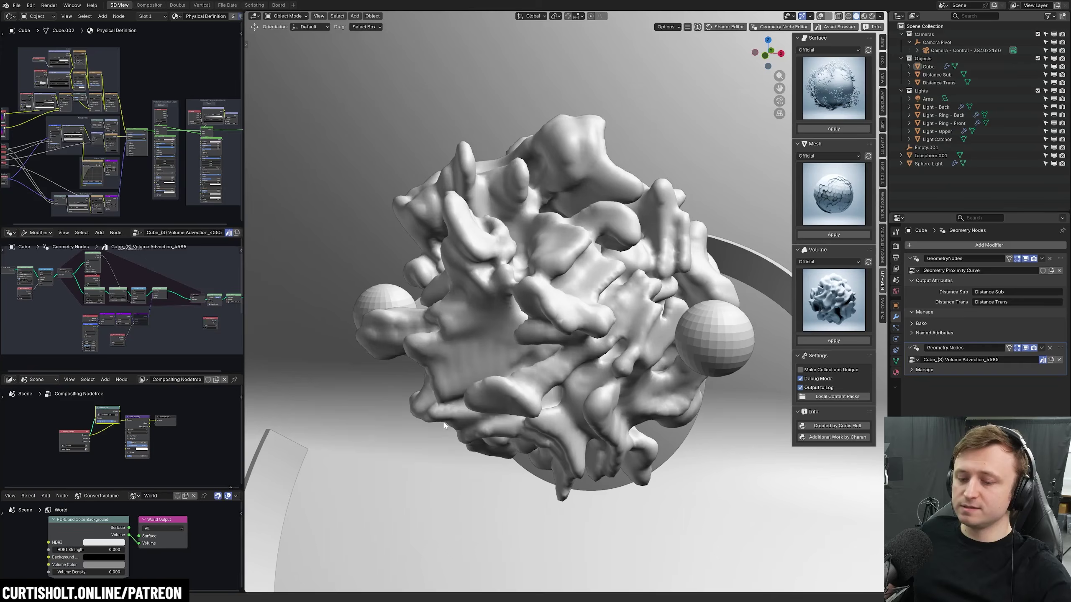
Return to the Official folder in File Explorer and show its full path.
key(alt+Tab)
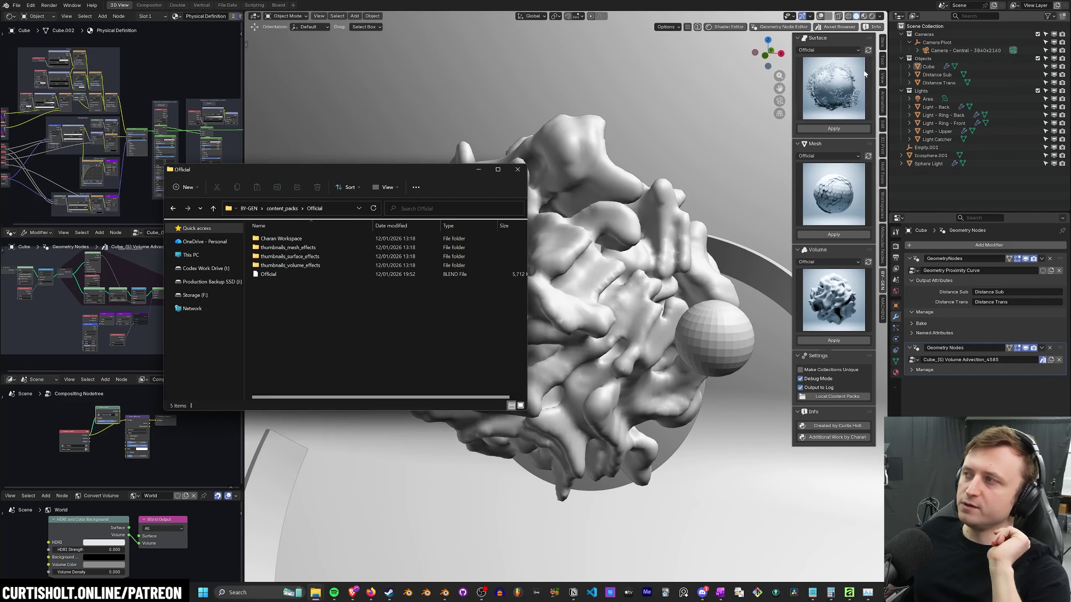
click(335, 208)
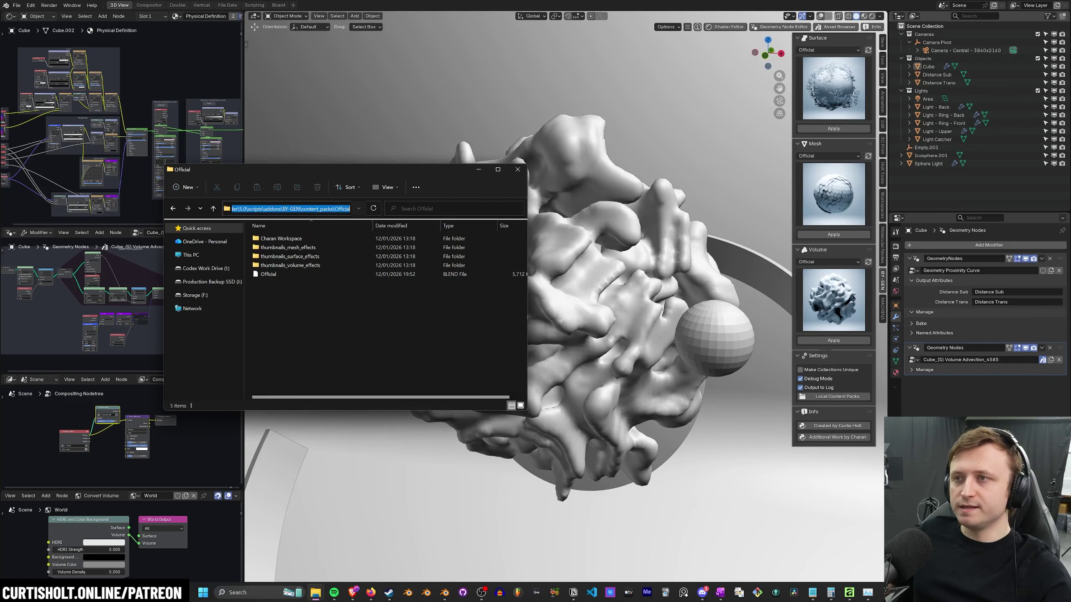
click(329, 299)
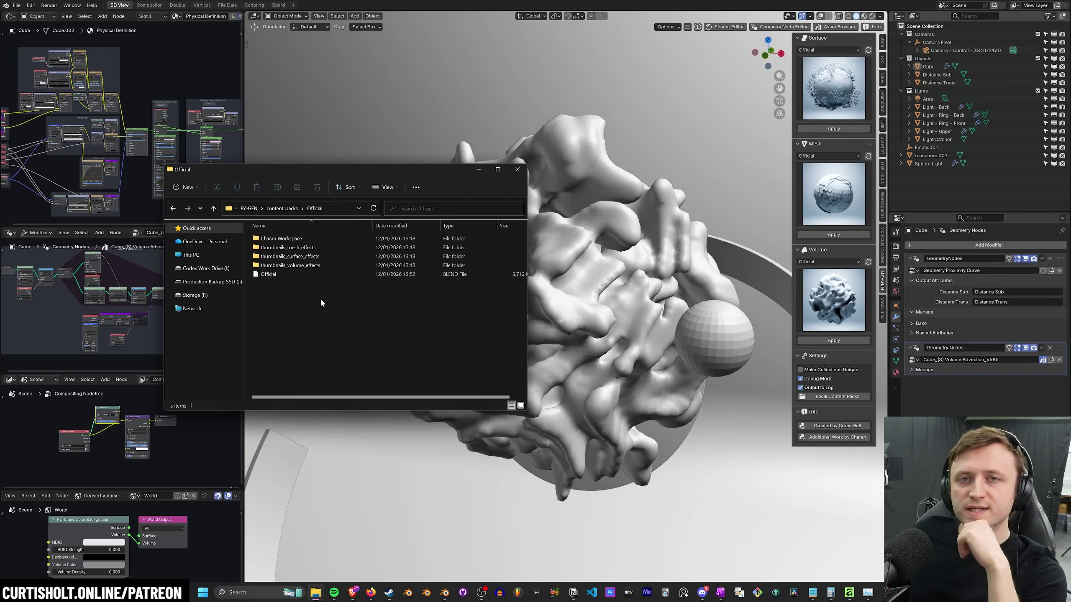
Review the asset library file paths in Blender's Preferences and close the window.
click(31, 5)
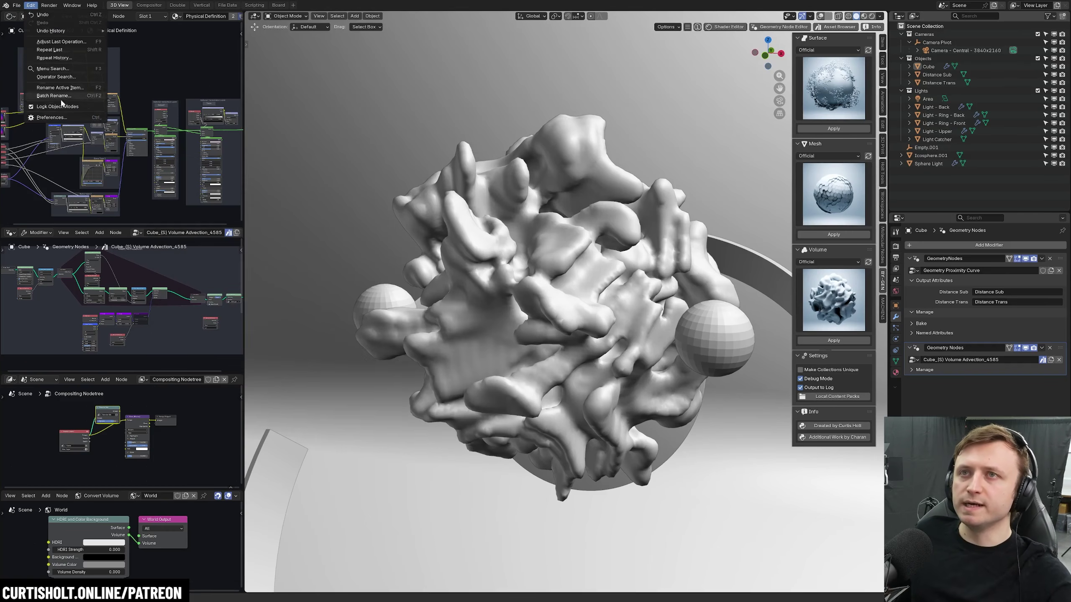
click(62, 118)
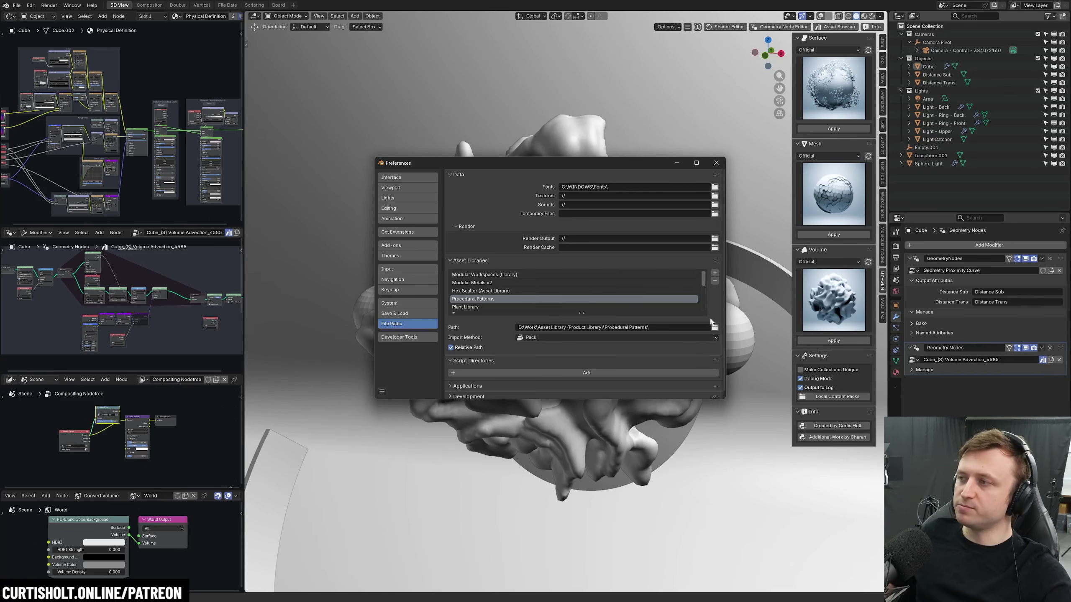
click(716, 163)
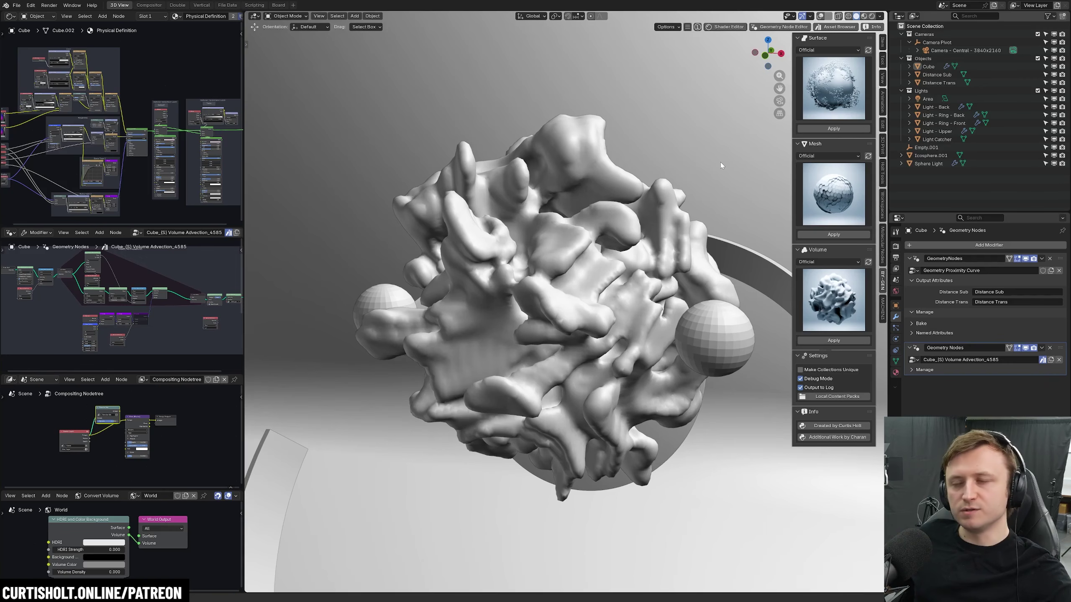
Return to File Explorer and move between content_packs and the Official folder, pointing out the Official blend file and its matching folder name.
key(alt+Tab)
click(286, 210)
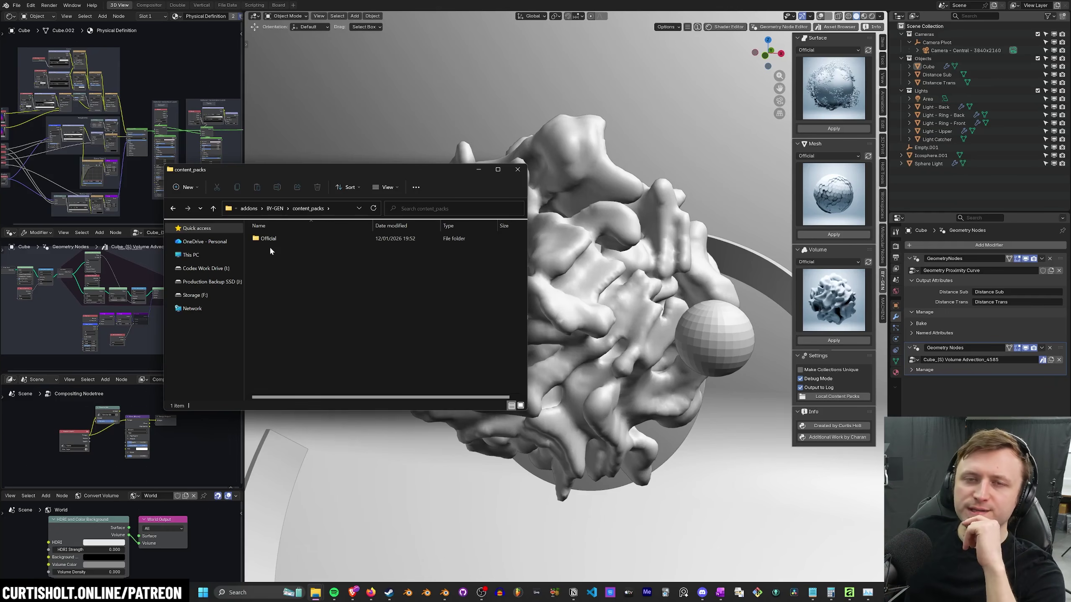
double_click(278, 238)
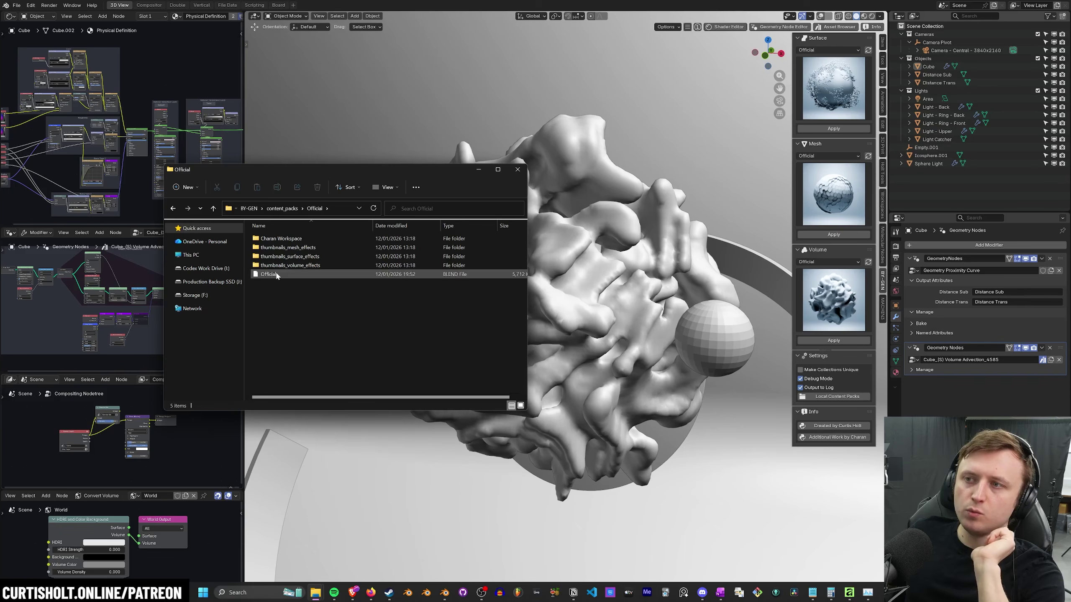
click(280, 275)
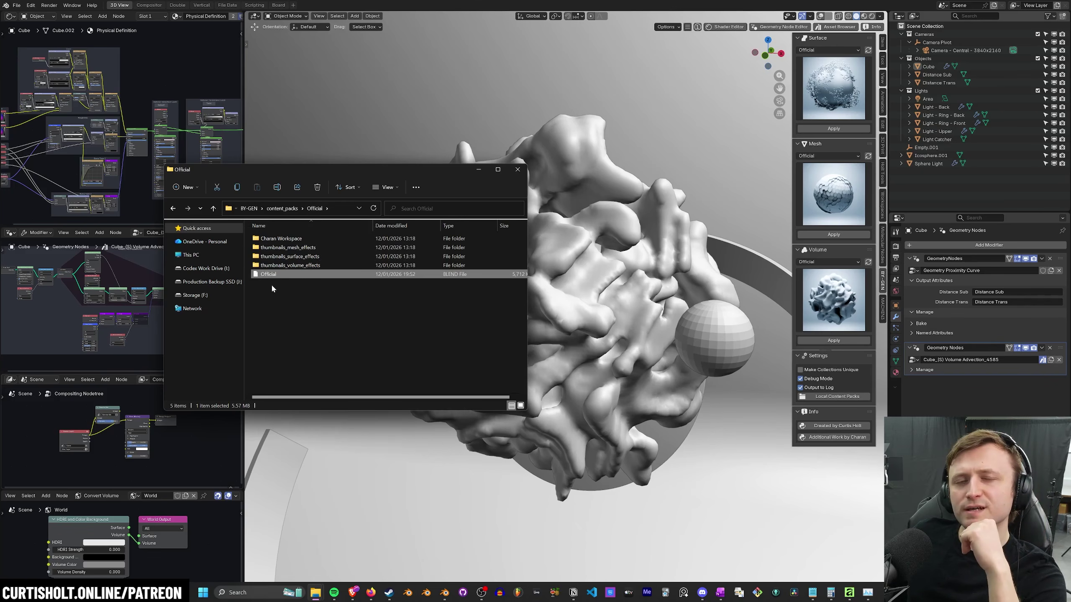
click(282, 208)
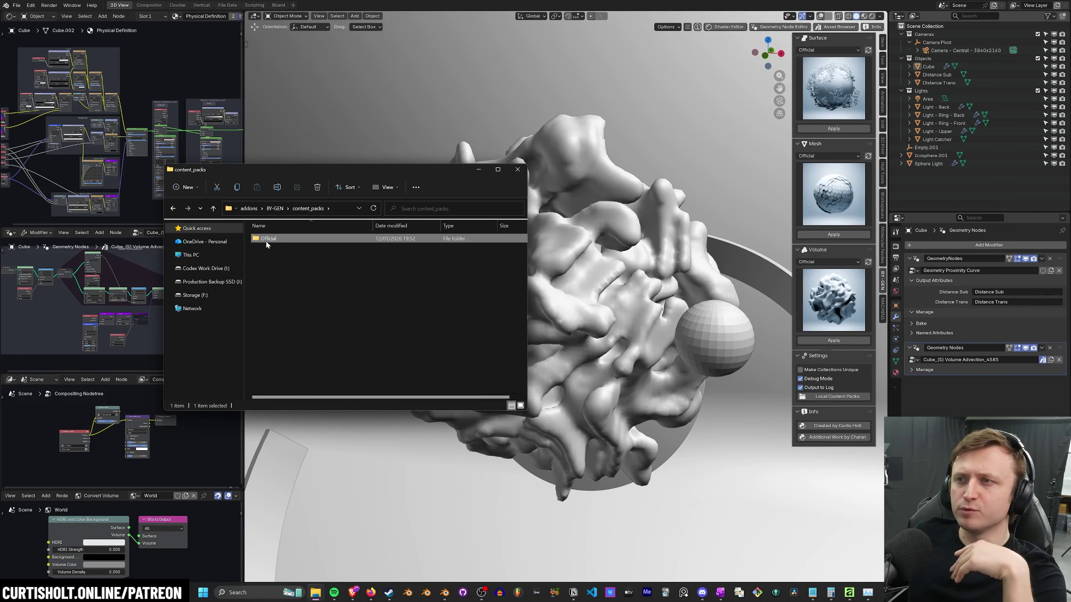
click(272, 246)
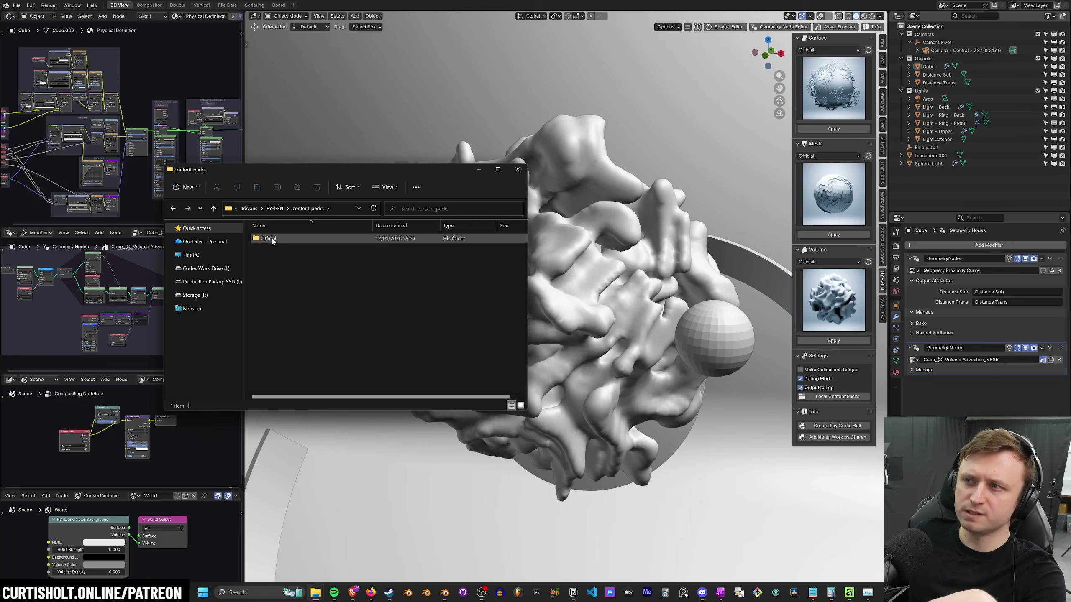
double_click(269, 243)
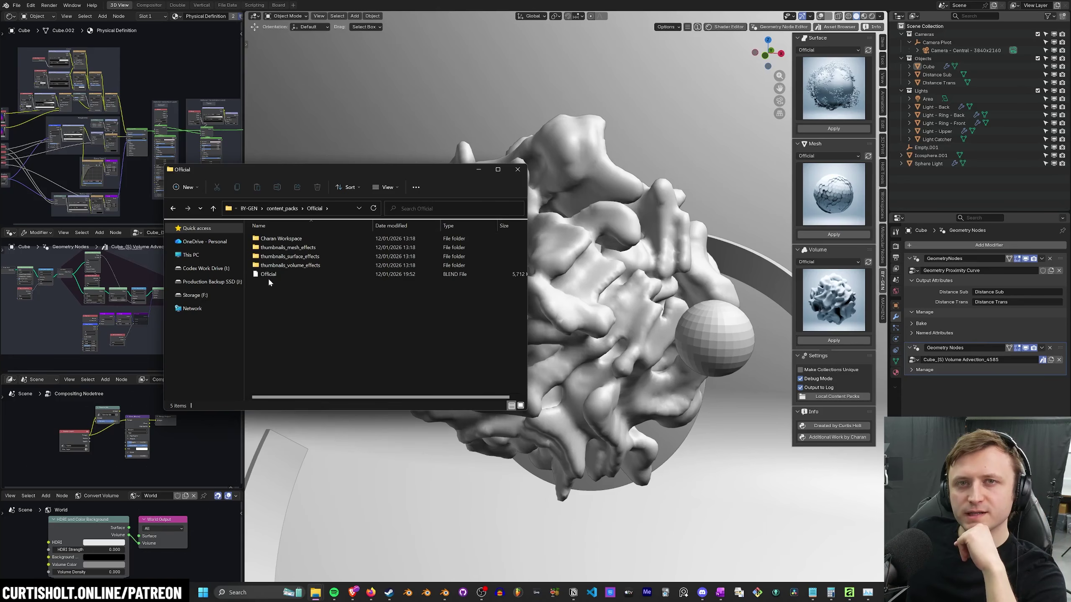
Switch back to Blender and check the add-on's available Volume effects.
click(853, 100)
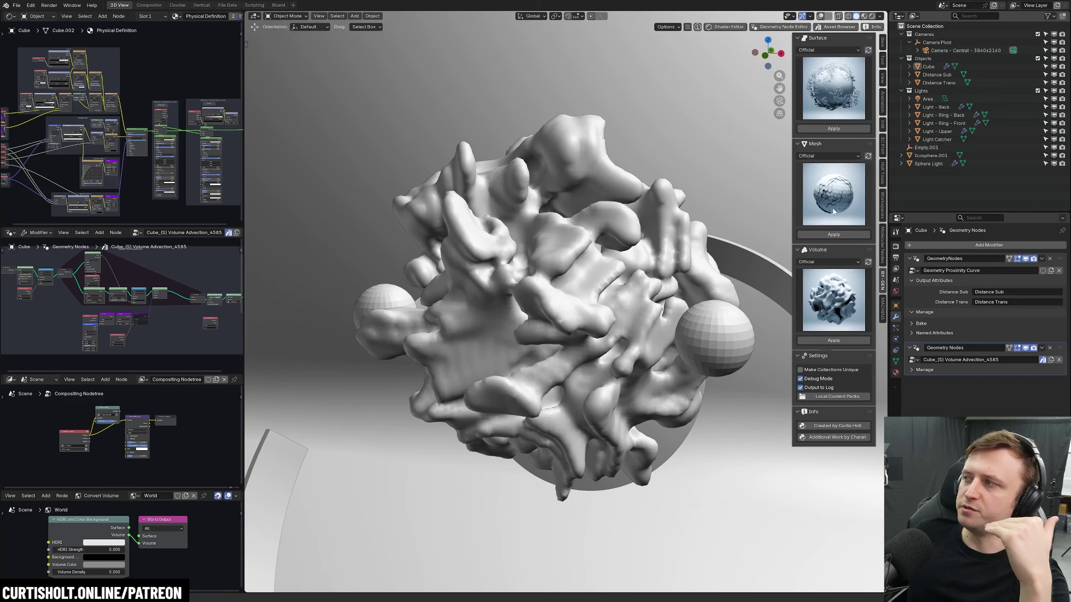
click(815, 313)
click(708, 386)
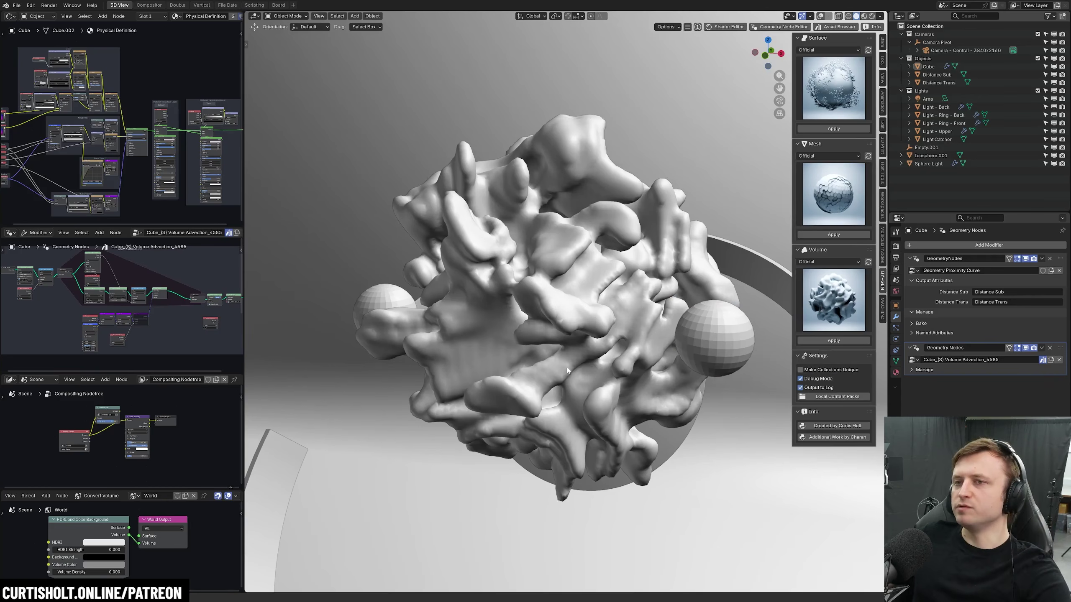
Maximize the Volume Advection node tree, annotate three freehand outlines over the Main Simulation frame, and undo them.
key(ctrl+space)
key(Home)
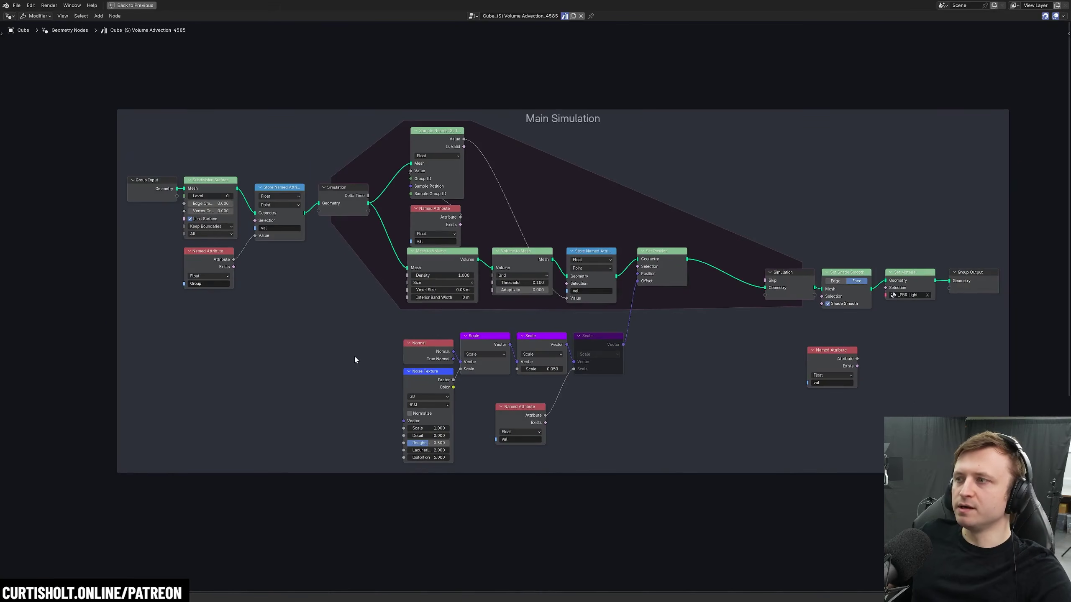
middle_drag(355, 361, 345, 356)
drag(317, 258, 286, 255)
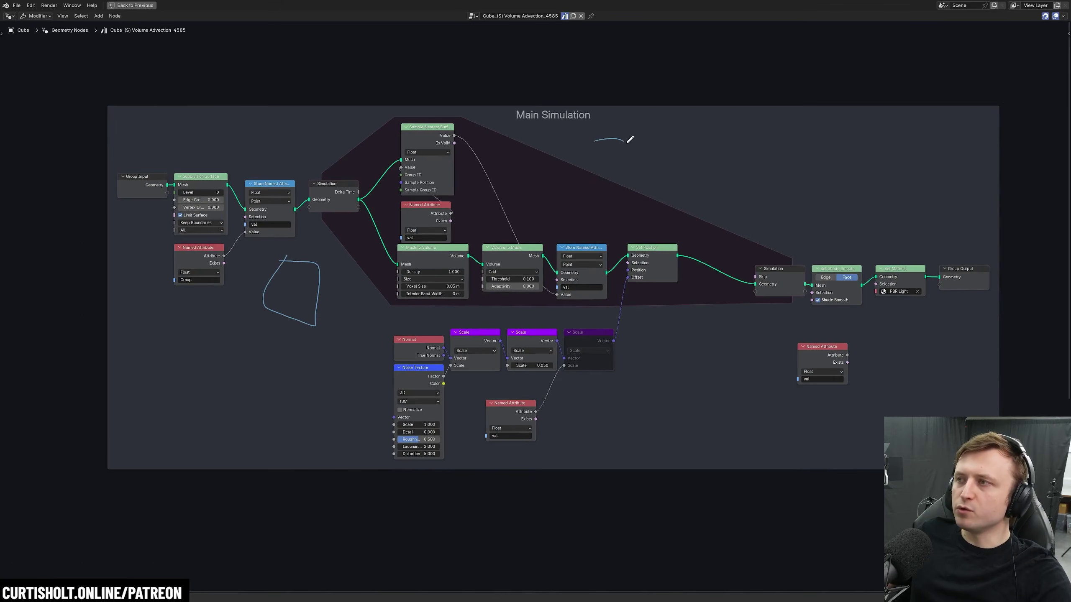
drag(632, 145, 577, 150)
mouse_move(698, 339)
mouse_down()
mouse_move(704, 417)
mouse_move(690, 329)
mouse_up()
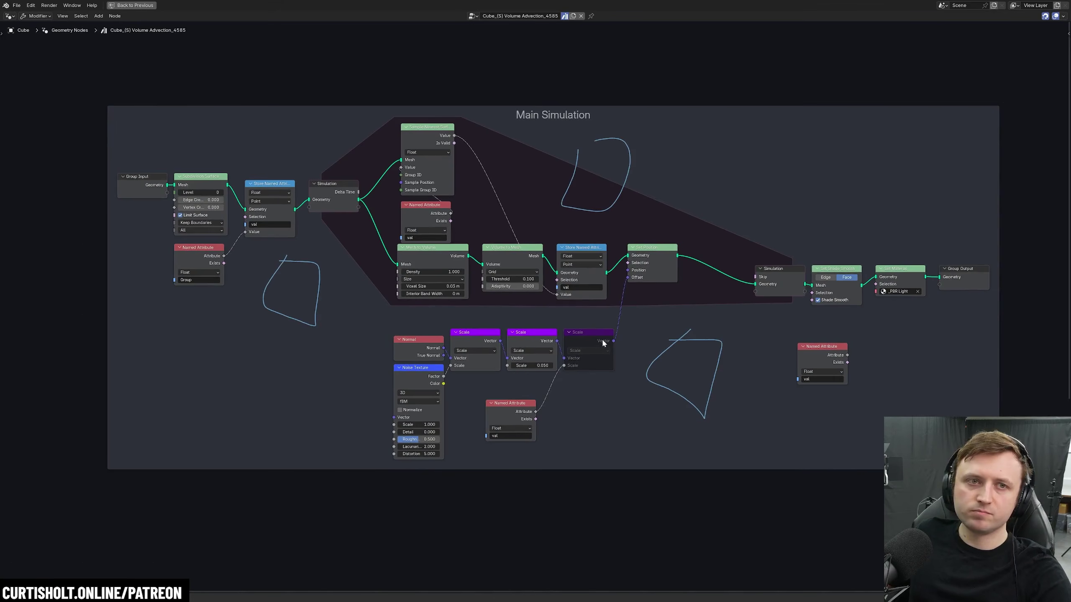
key(ctrl+z)
key(ctrl+z)
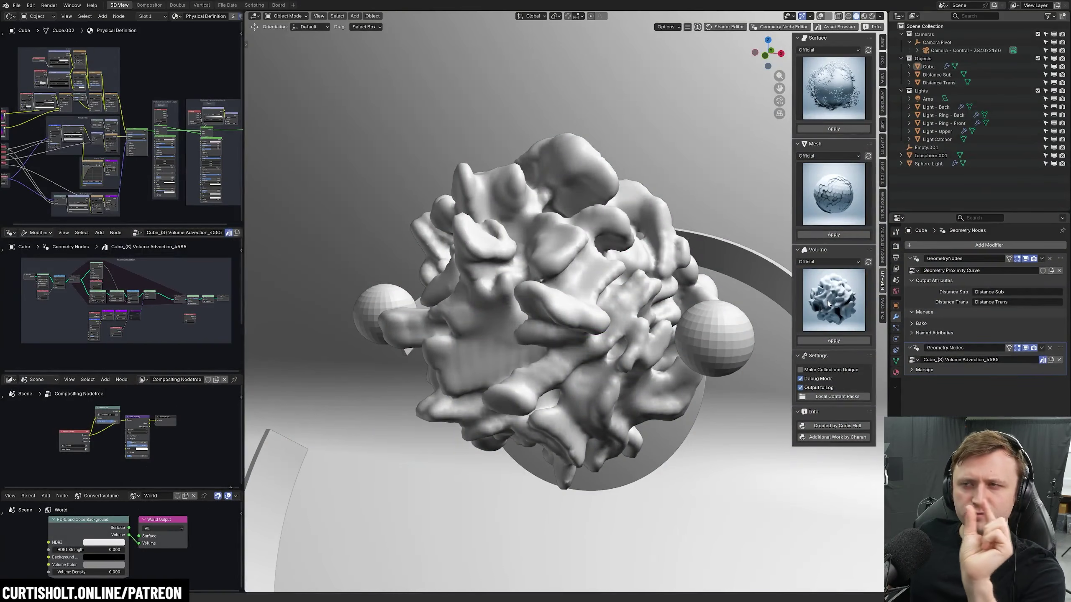
Browse the available Volume and Mesh effect thumbnails, keeping the current selections.
click(827, 302)
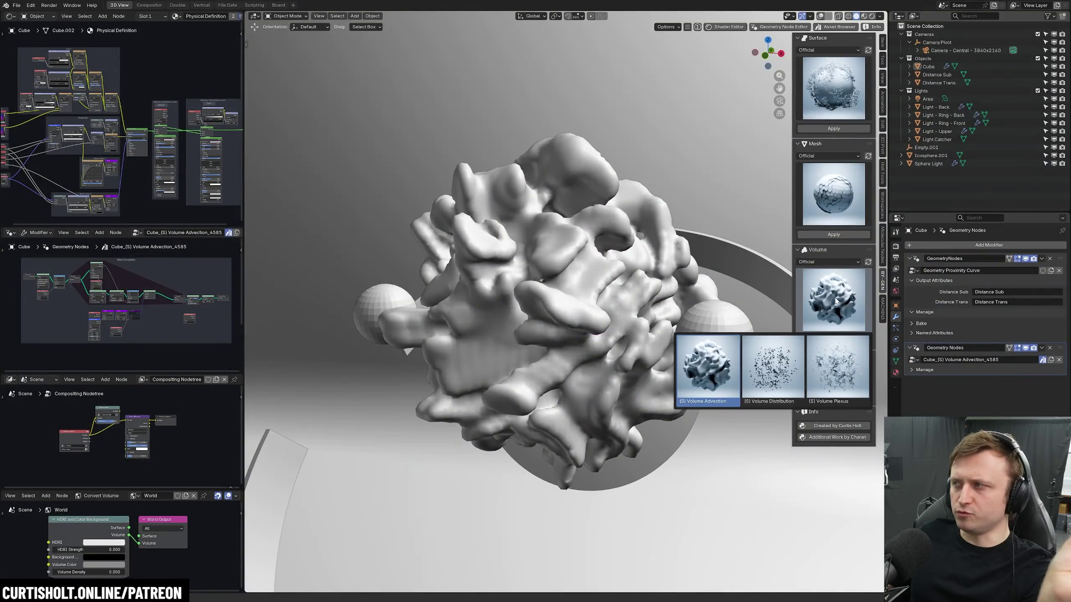
click(846, 313)
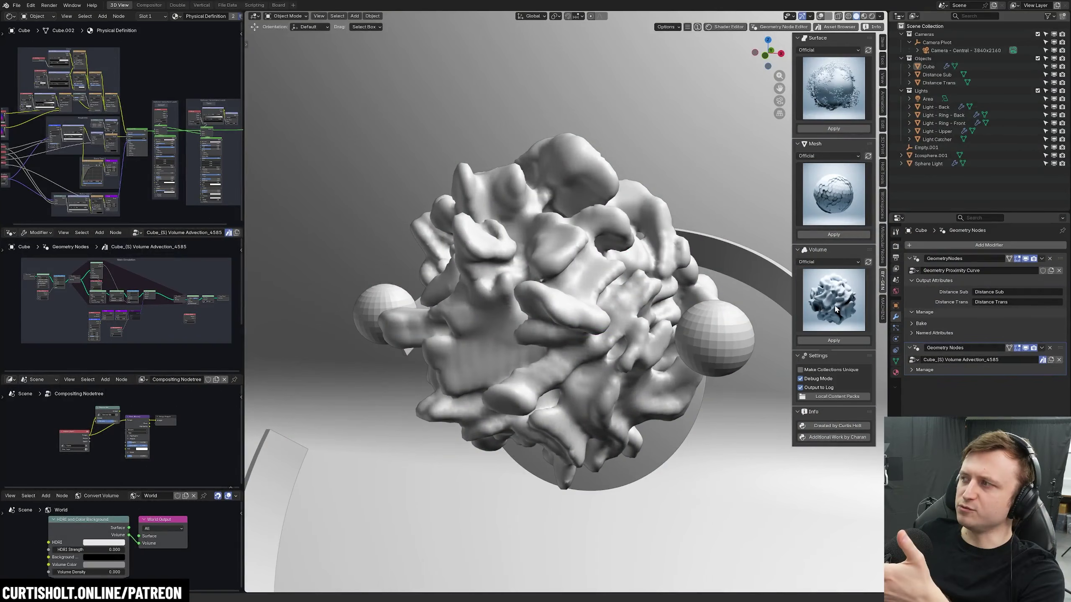
click(848, 185)
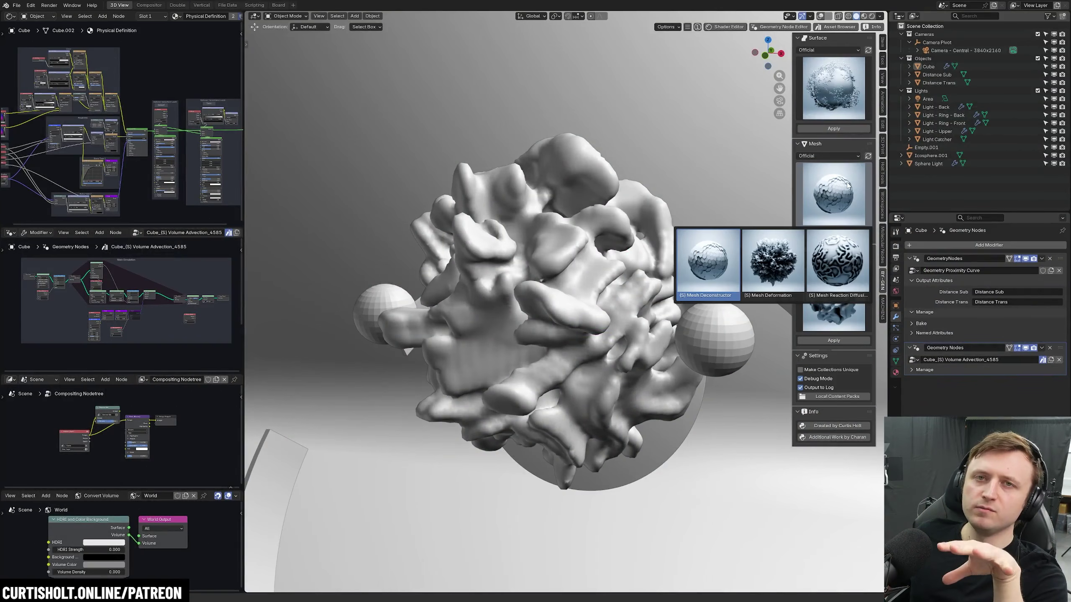
click(848, 186)
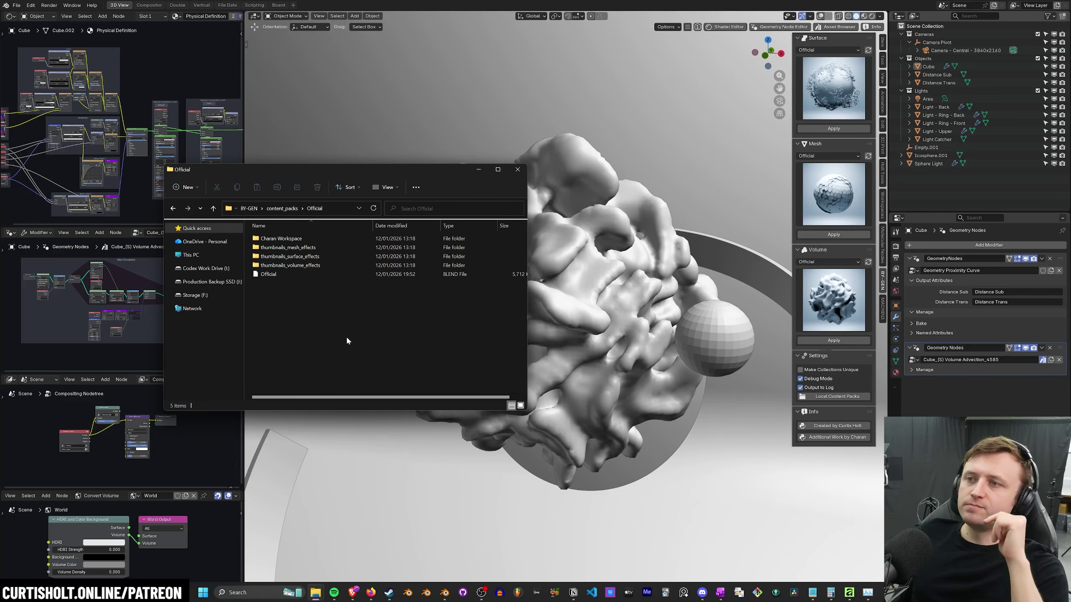
Point out the effect thumbnail folders in the Official content pack and open thumbnails_surface_effects.
click(286, 265)
click(325, 251)
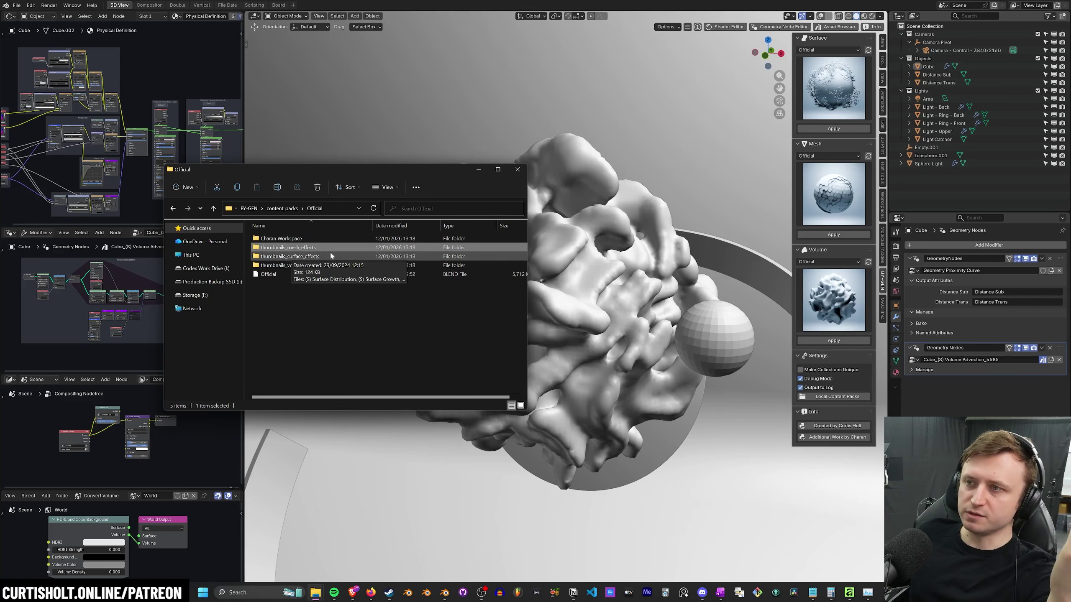
click(290, 286)
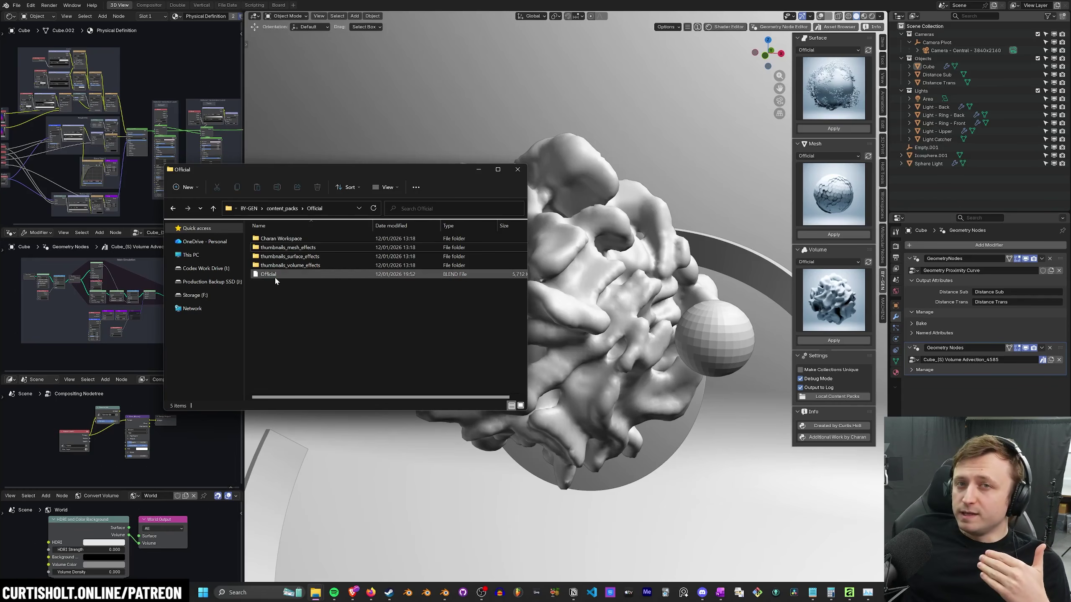
double_click(290, 256)
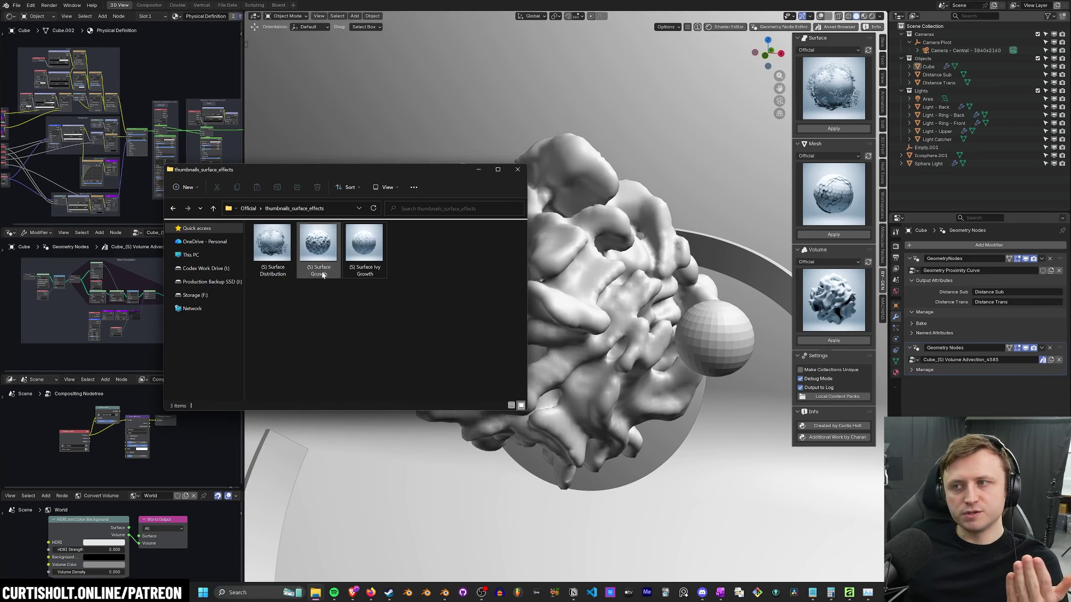
Check the available Surface effect thumbnails in Blender and return to the thumbnails_surface_effects folder.
click(834, 100)
click(820, 93)
click(819, 93)
key(alt+Tab)
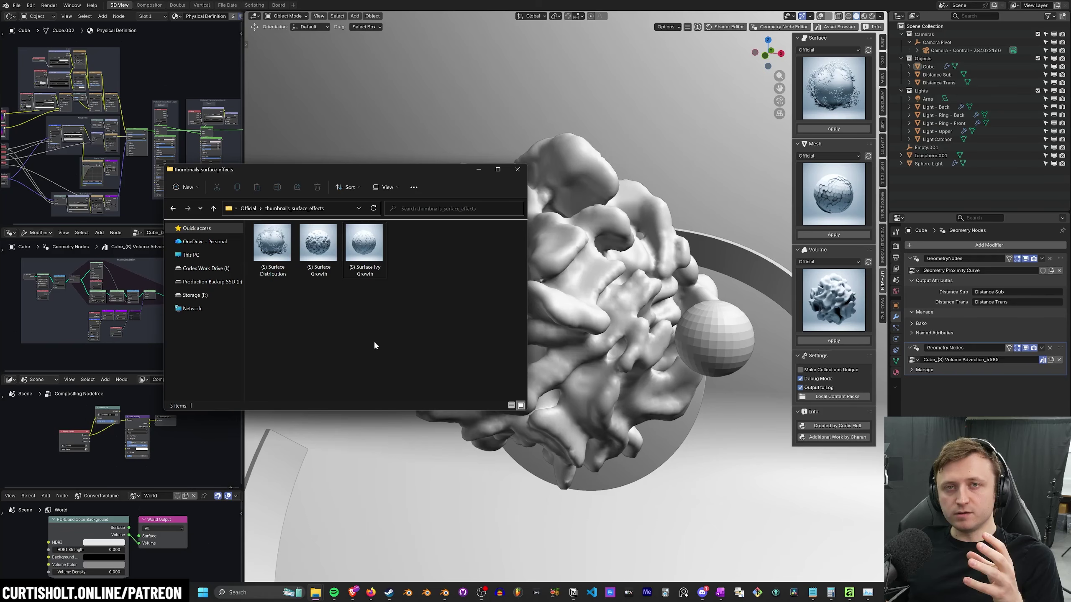
Point out the Official content pack folder and select the (S) Surface Distribution thumbnail in thumbnails_surface_effects.
click(247, 209)
double_click(273, 256)
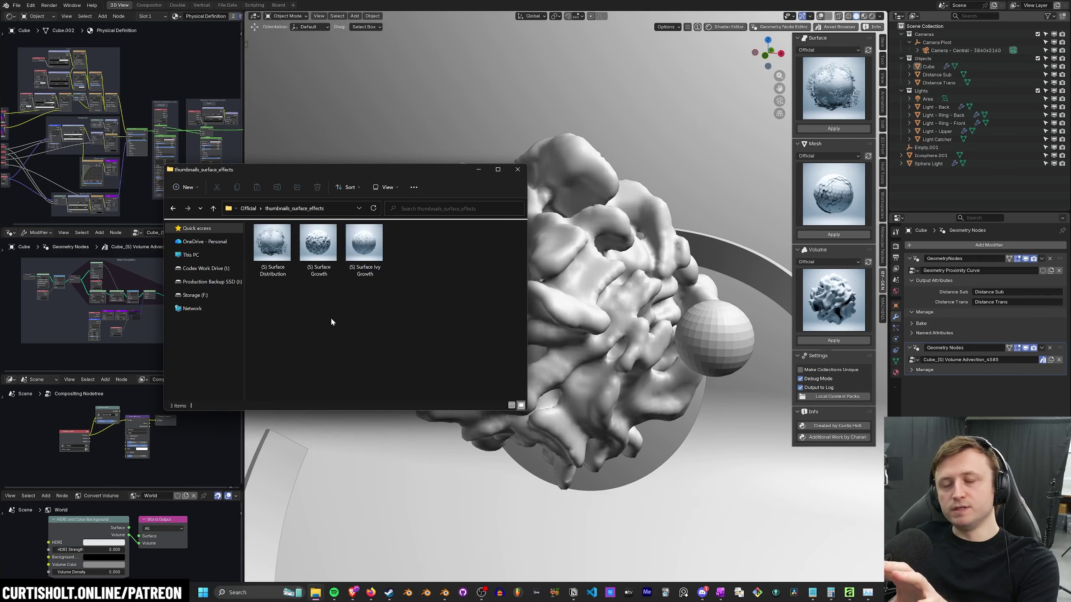
click(271, 276)
click(294, 298)
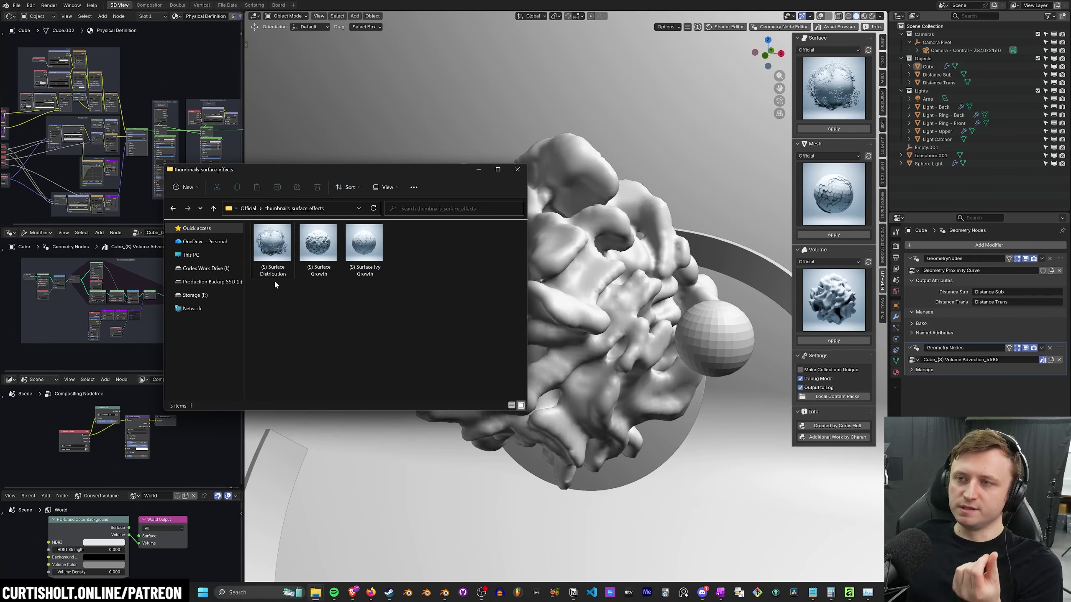
click(274, 276)
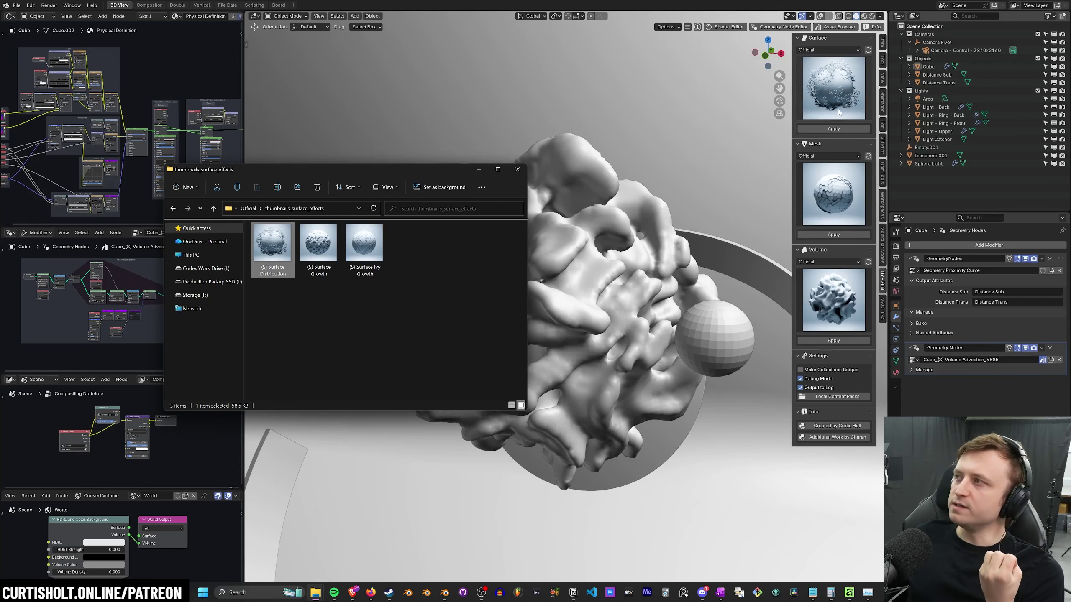
Go up to the Official folder, pick out the Official blend file, and reopen thumbnails_surface_effects.
click(249, 208)
click(269, 275)
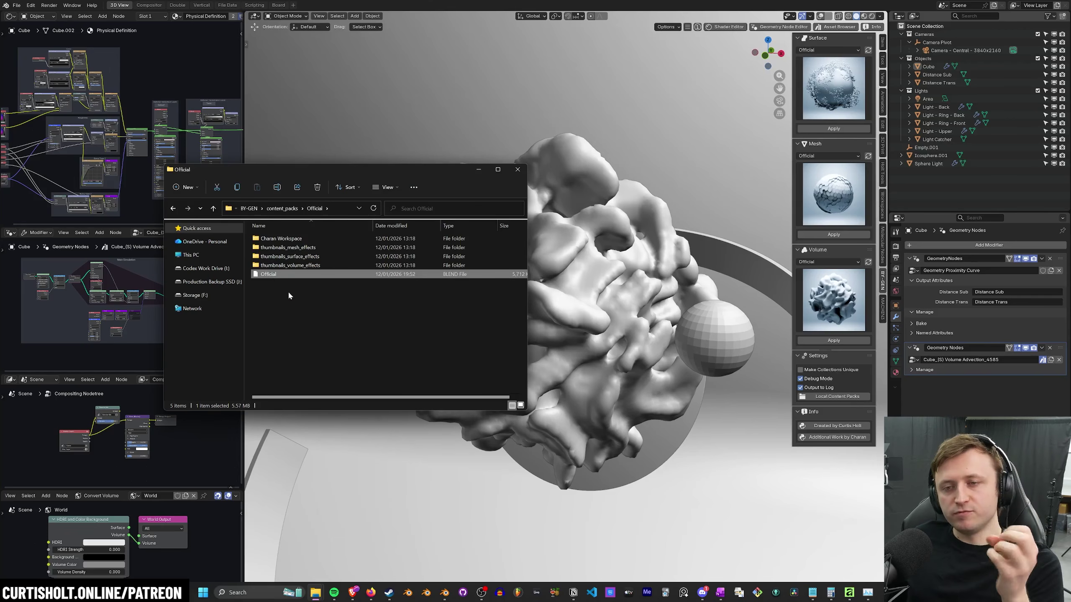
double_click(303, 258)
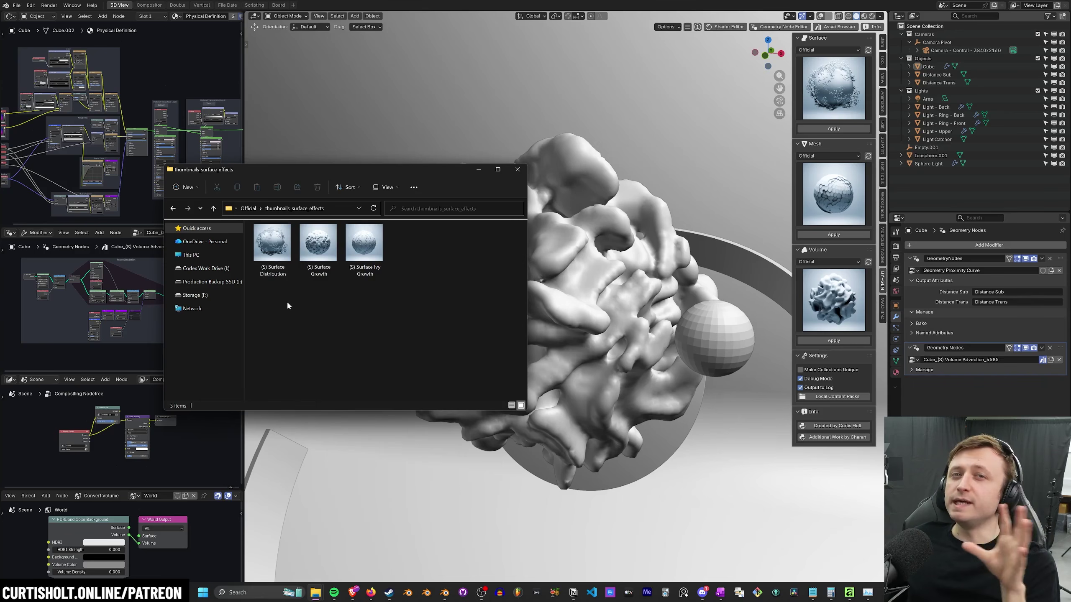
Trace the folder structure from content_packs through Official to thumbnails_surface_effects, picking out the (S) Surface Distribution thumbnail.
key(alt+Up)
key(alt+Up)
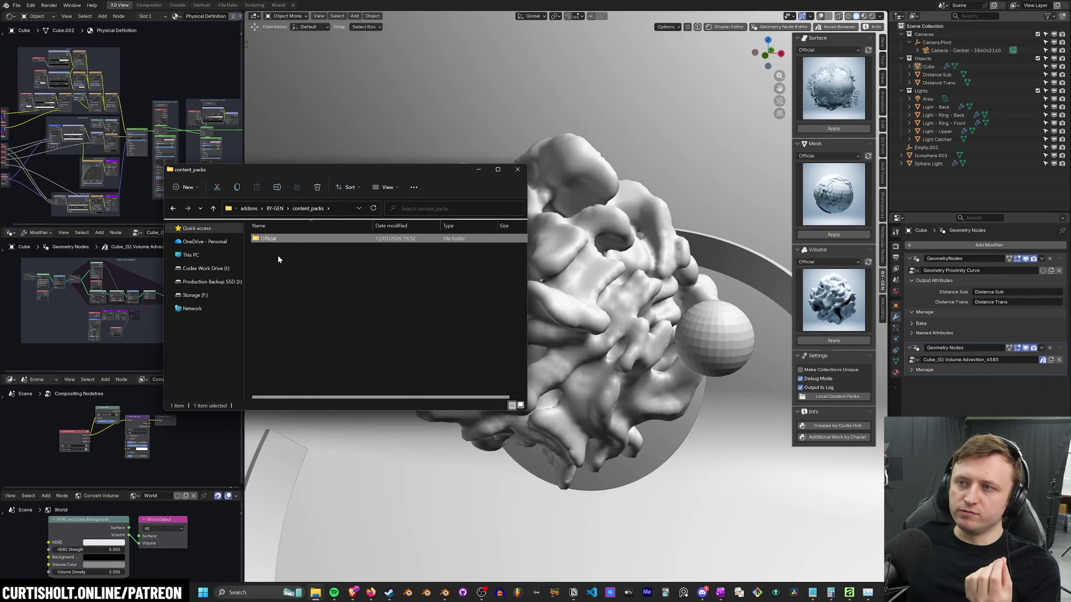
double_click(269, 239)
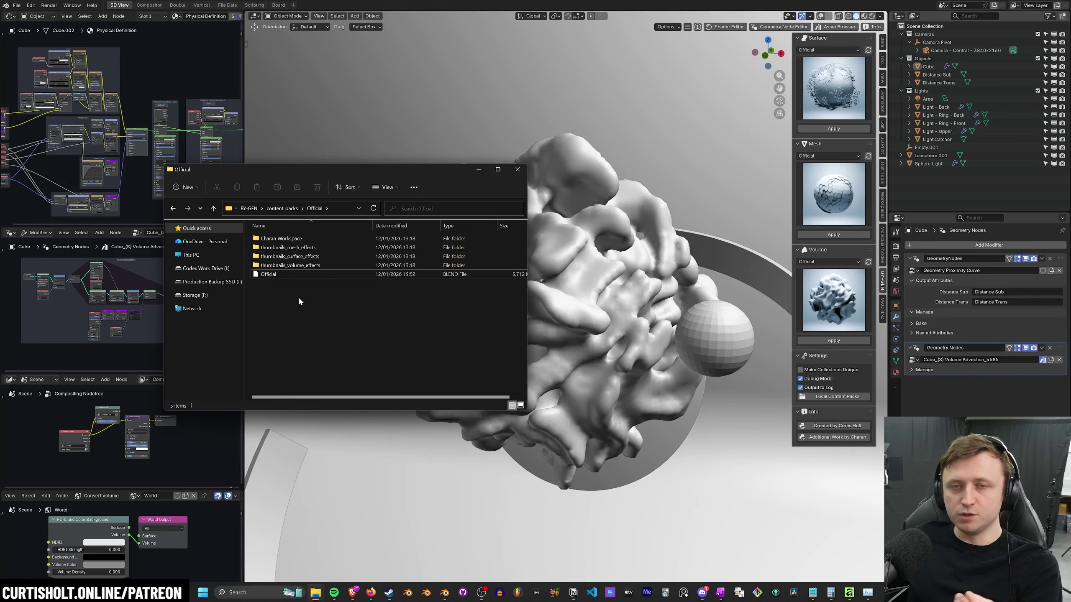
double_click(295, 256)
click(271, 277)
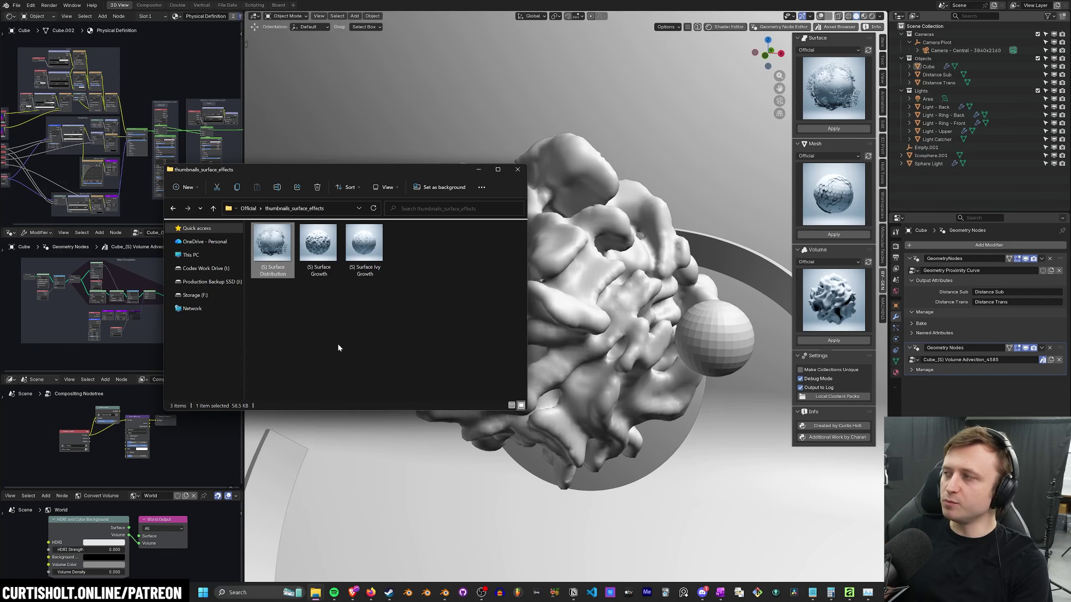
click(430, 346)
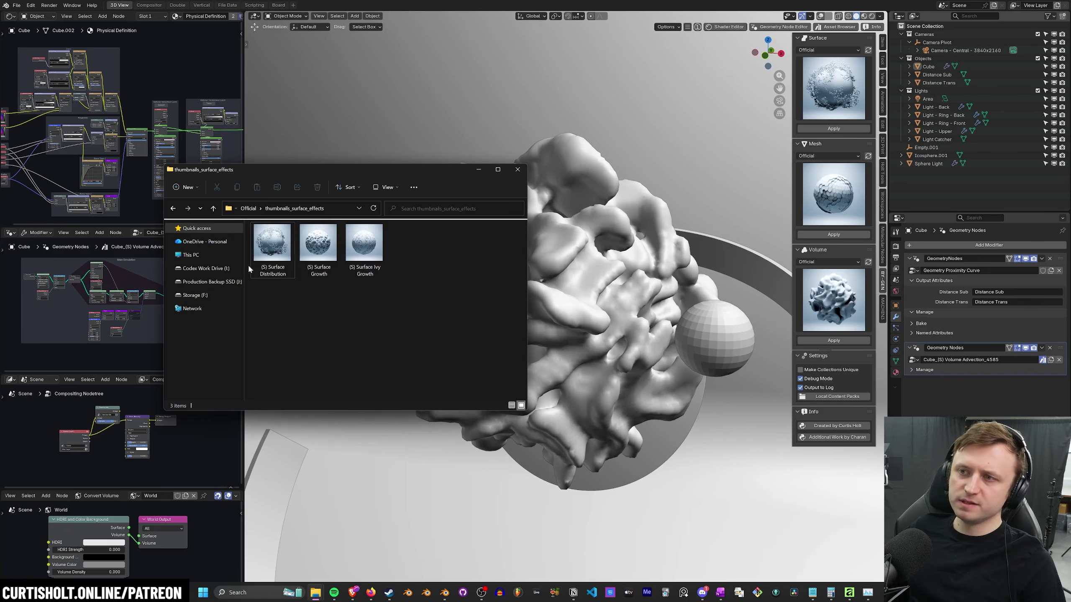
Switch back to Blender and play the Volume Advection simulation in the viewport.
click(845, 209)
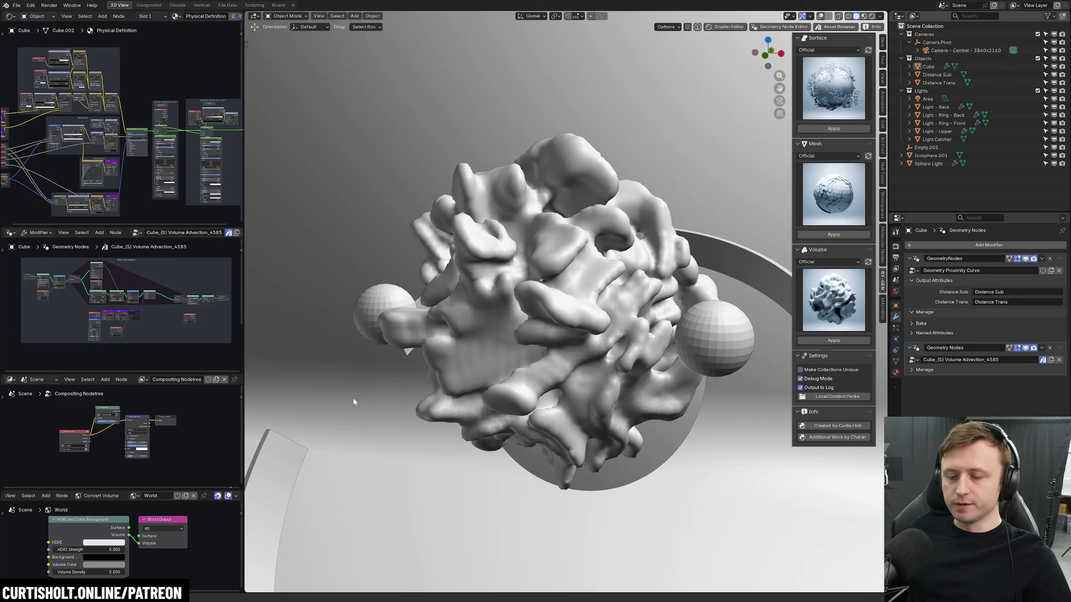
key(alt+Tab)
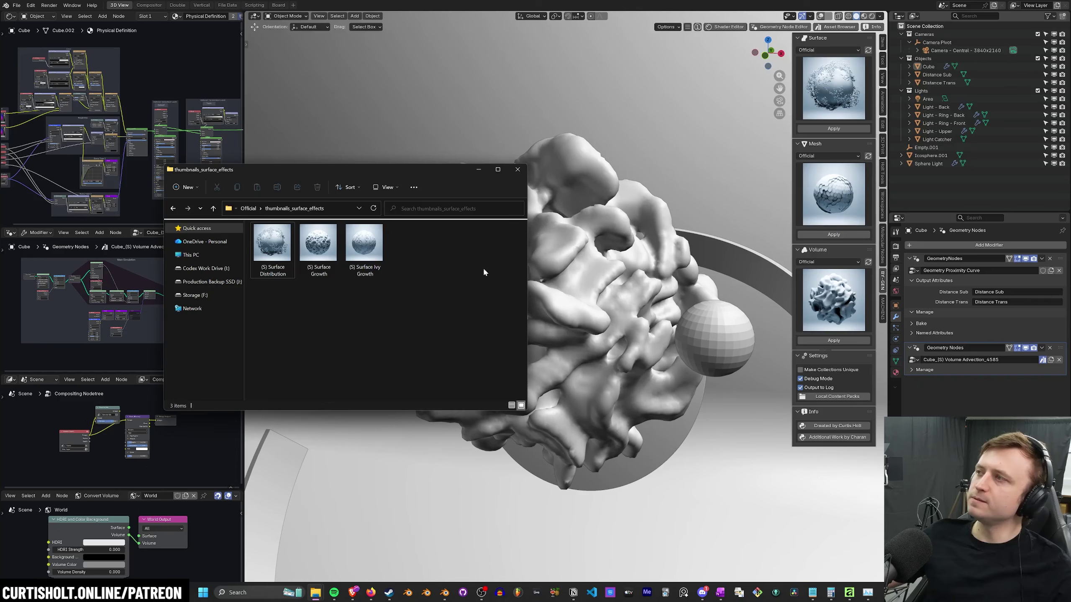
click(795, 139)
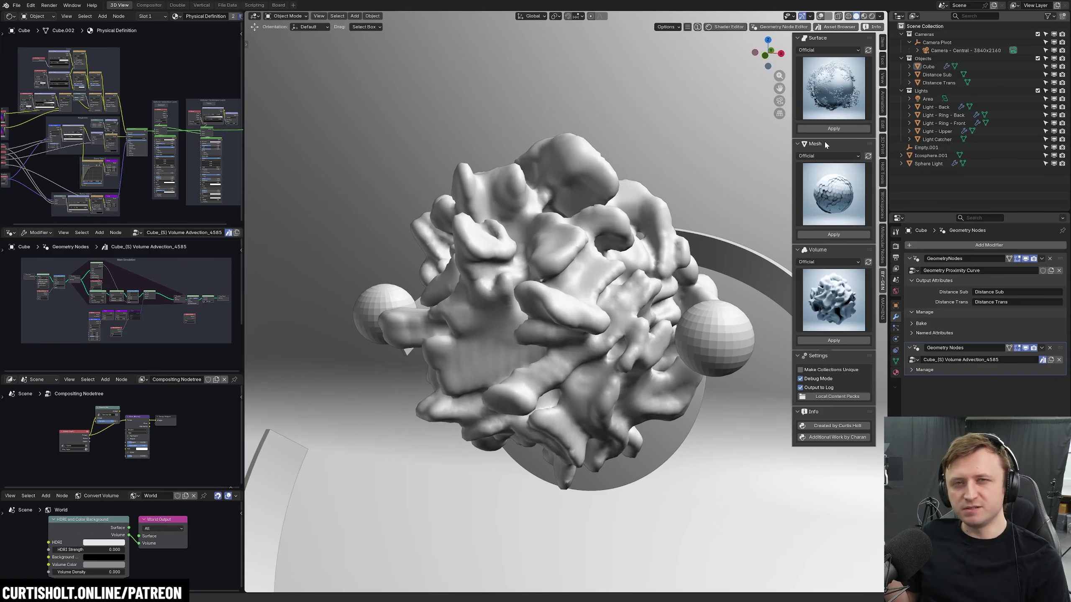
middle_drag(553, 359, 543, 362)
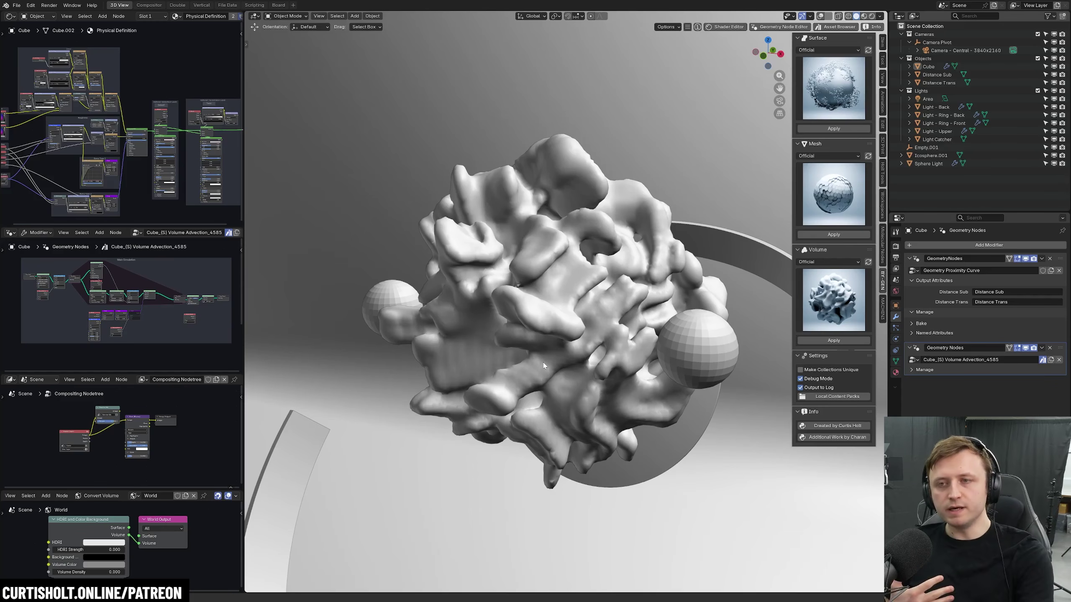
key(space)
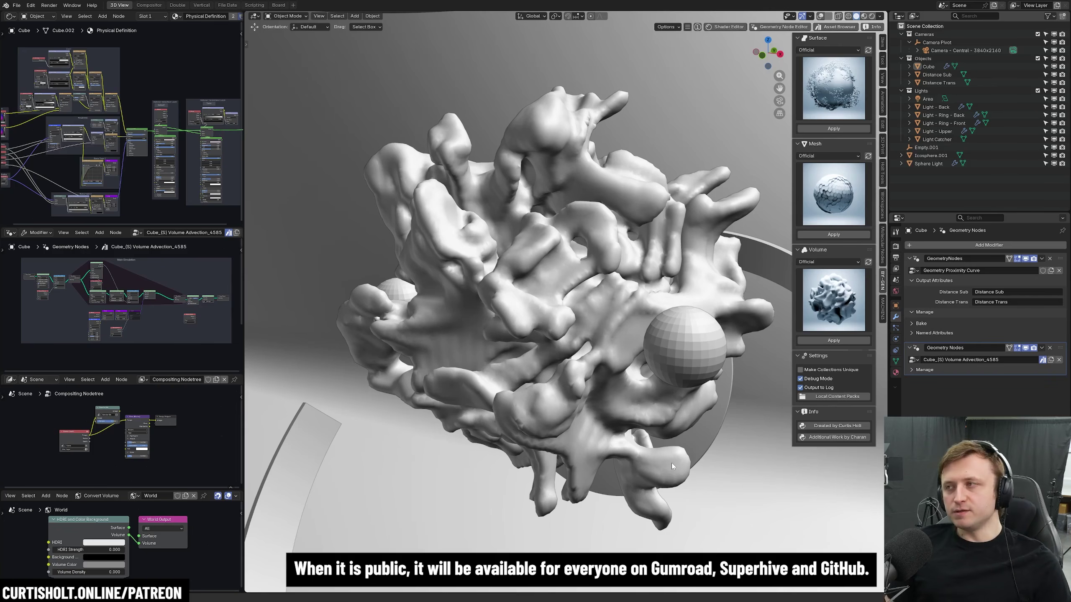
Check the available Mesh effects, keeping the current selection, and switch the viewport to Rendered shading.
click(832, 194)
click(832, 194)
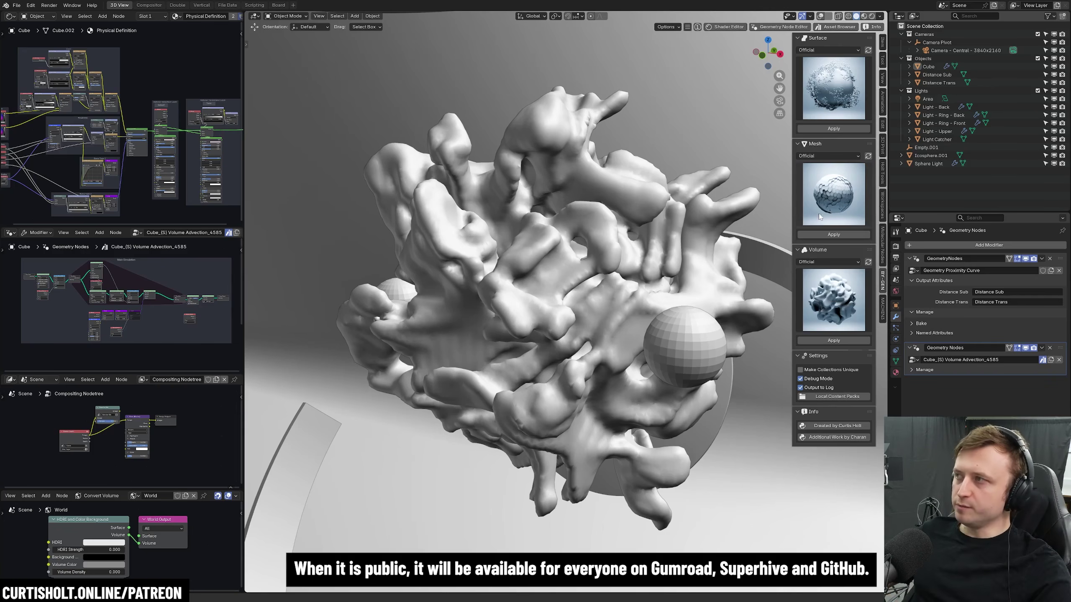
click(620, 339)
mouse_move(683, 378)
middle_down()
mouse_move(647, 376)
mouse_move(670, 388)
middle_up()
key(z)
click(669, 296)
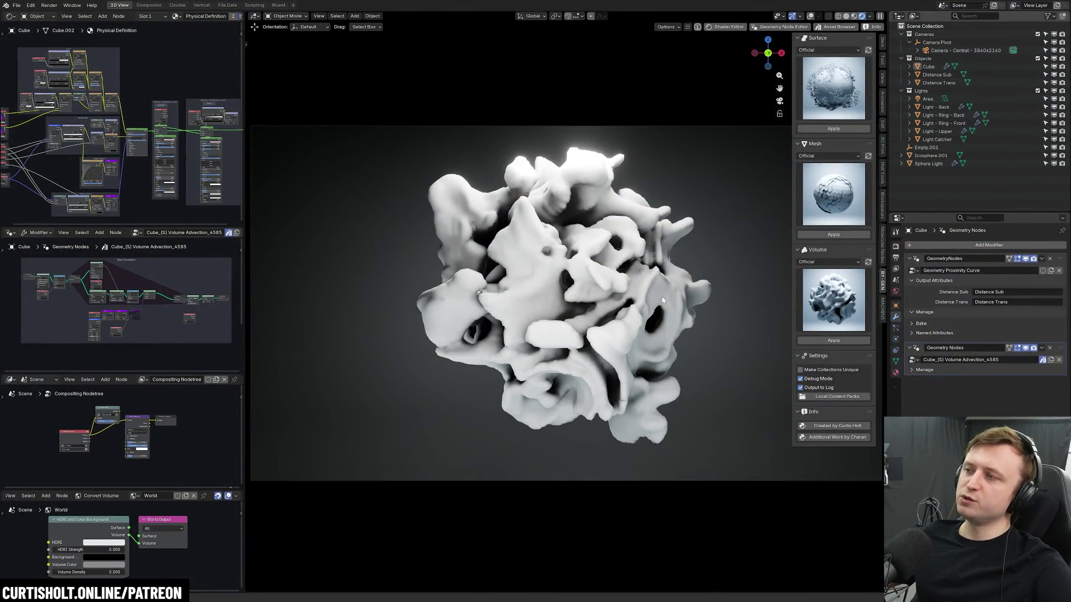
Select the Cube object and locate the Noise Texture node in its Volume Advection node tree.
scroll(628, 301, down, 2)
click(607, 305)
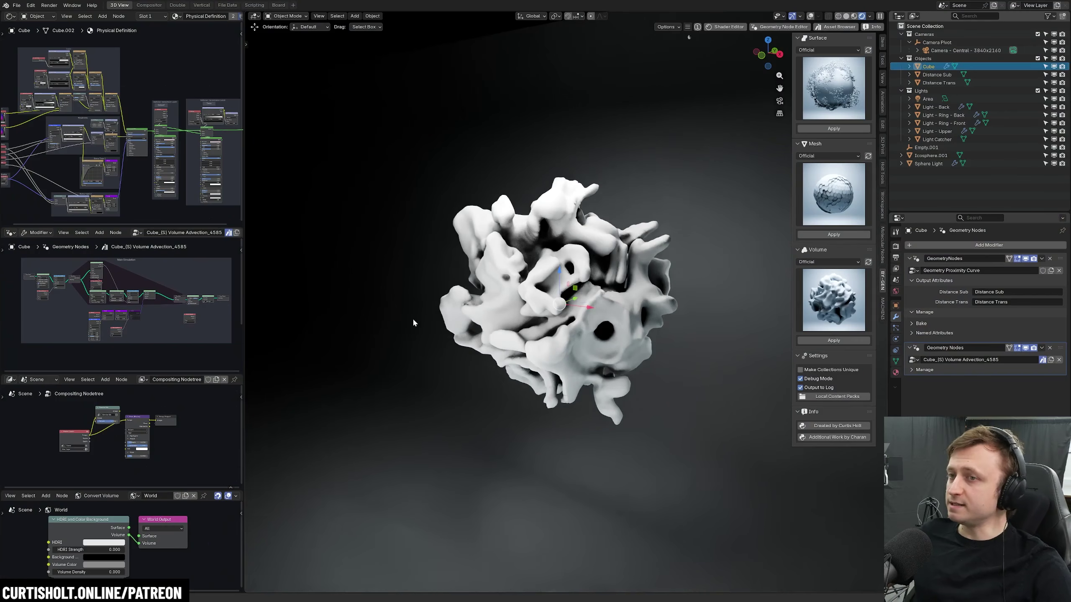
scroll(170, 341, up, 3)
middle_drag(169, 342, 93, 247)
scroll(122, 295, up, 6)
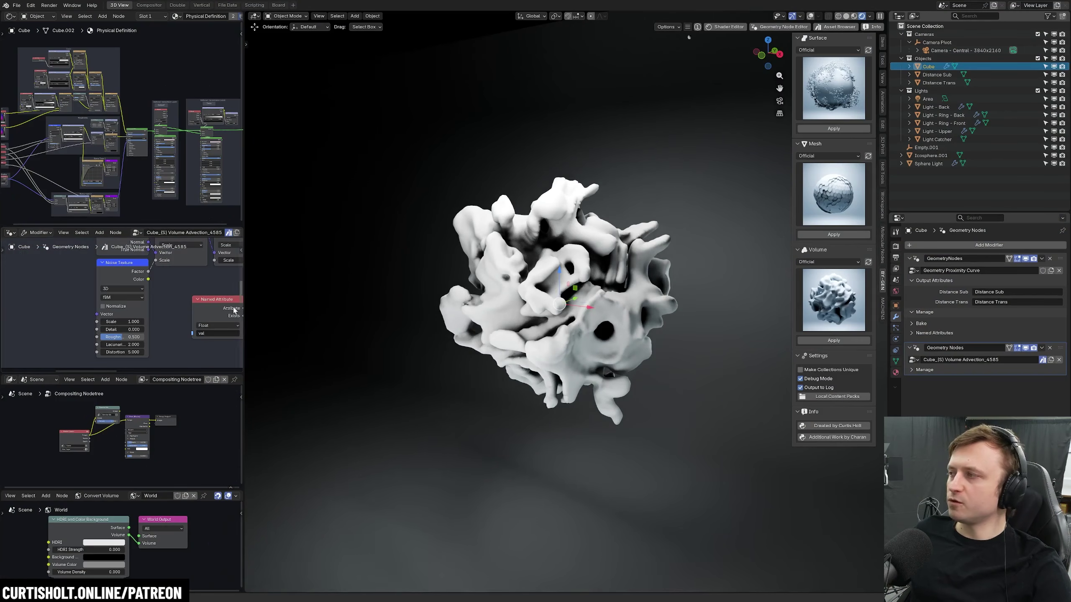
middle_drag(552, 350, 502, 350)
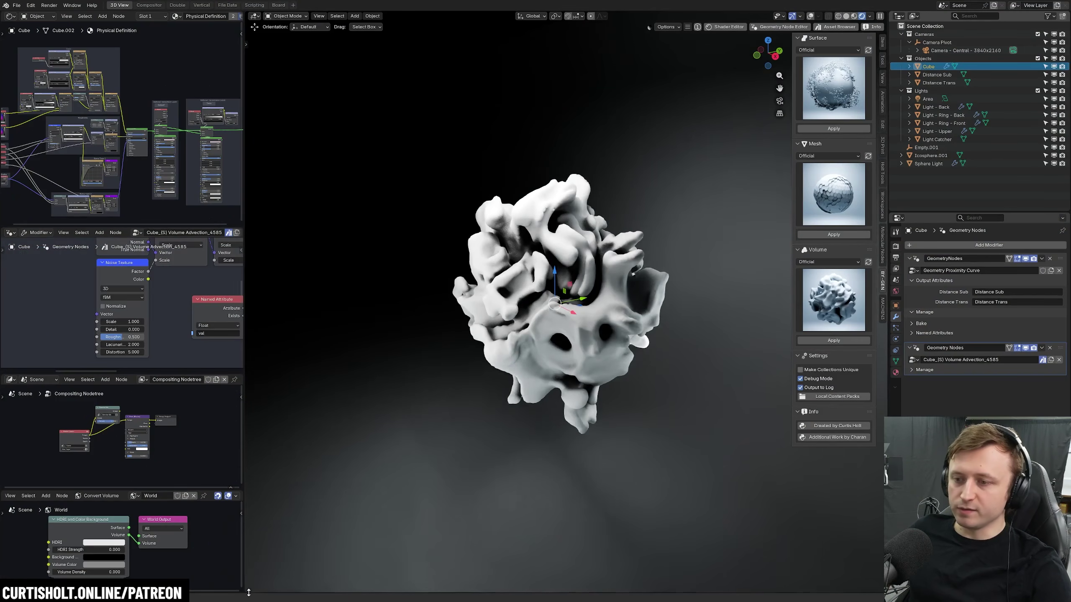
Split a Timeline area off beneath the 3D viewport and jump the playback to frame 1.
drag(249, 593, 250, 489)
click(255, 492)
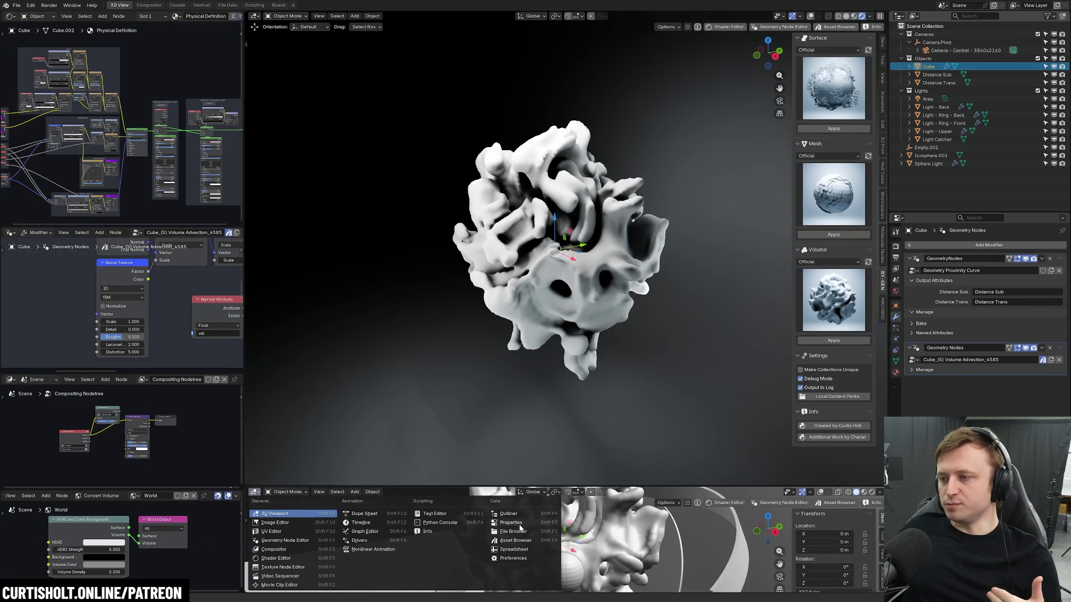
click(360, 523)
click(527, 493)
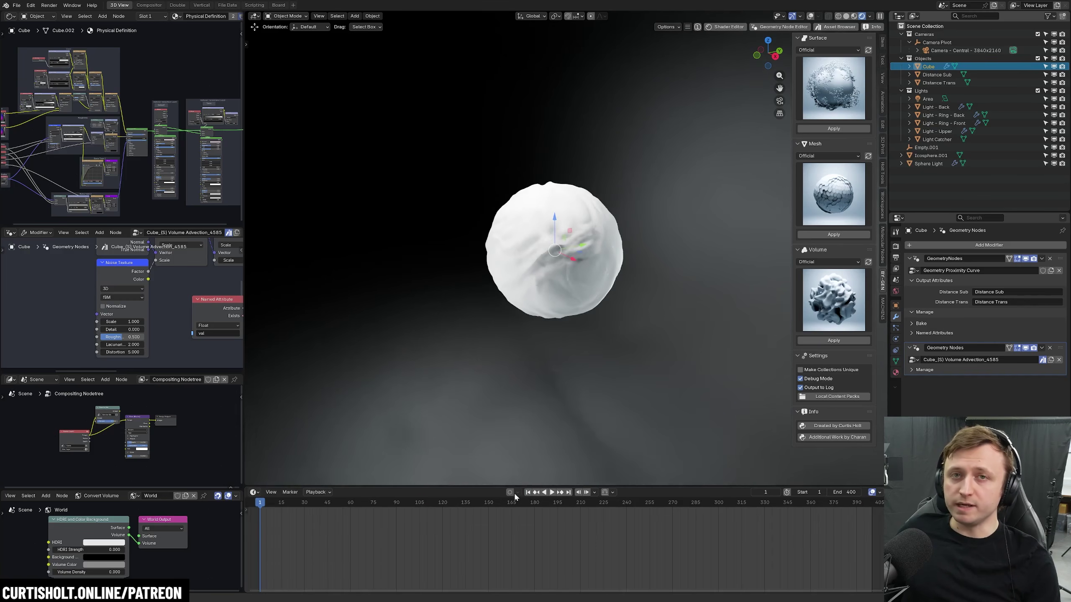
Set the Noise Texture node's Scale to 0.740 and replay the simulation to inspect the new shape.
scroll(140, 312, up, 3)
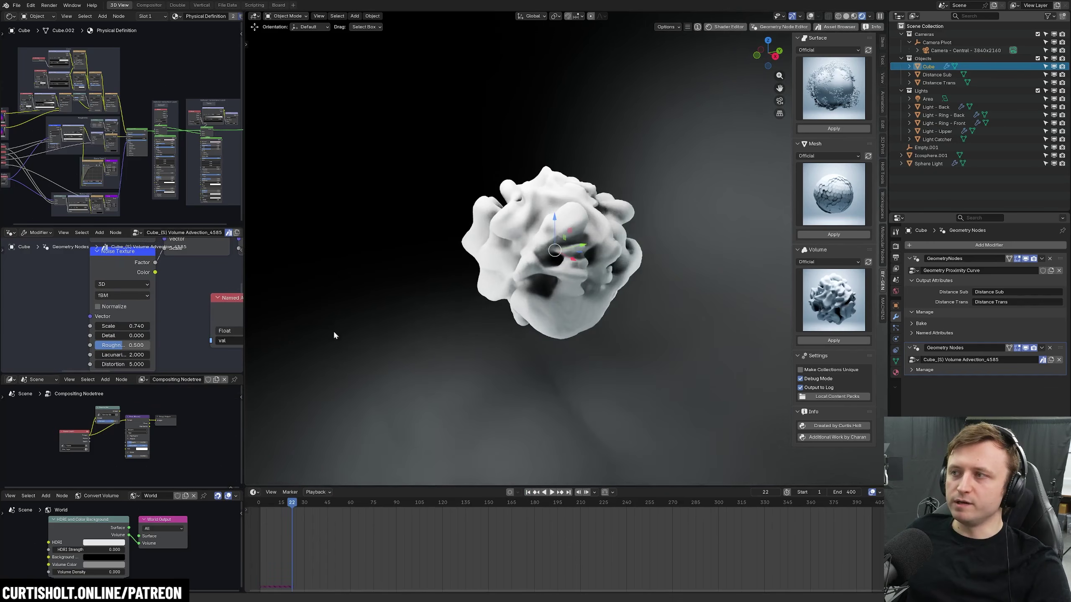
scroll(446, 339, up, 2)
middle_drag(333, 330, 439, 270)
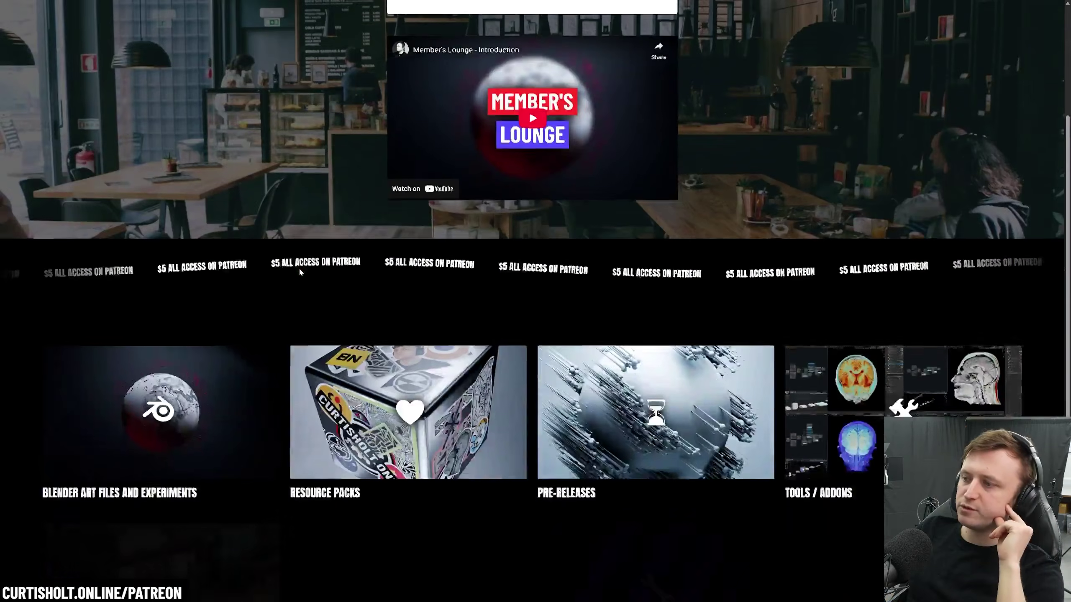
Switch to the website in the browser and open its Pre-Releases page.
scroll(588, 325, down, 5)
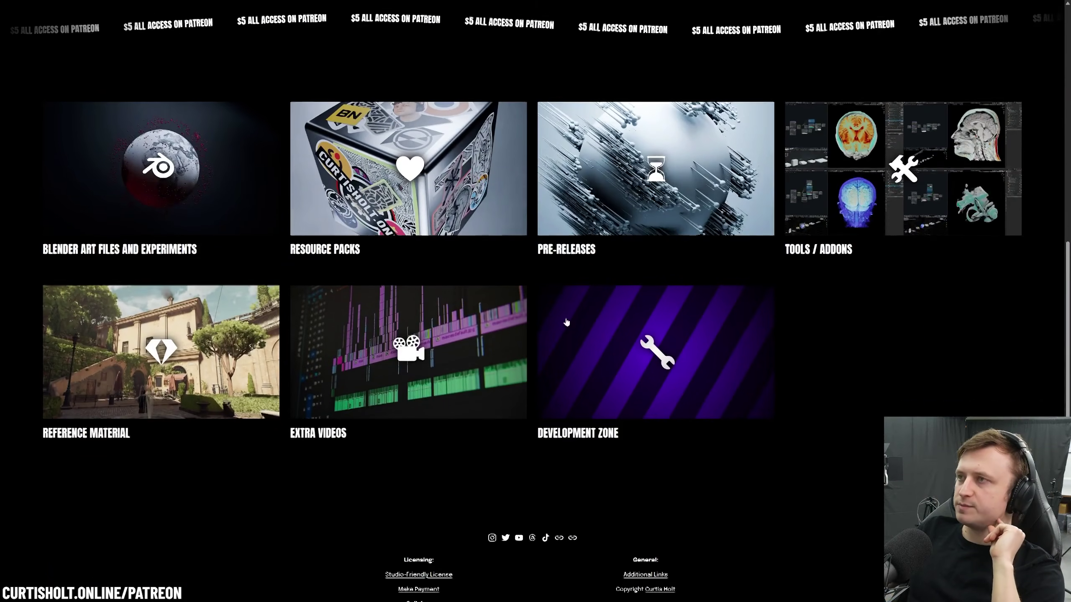
scroll(632, 333, up, 2)
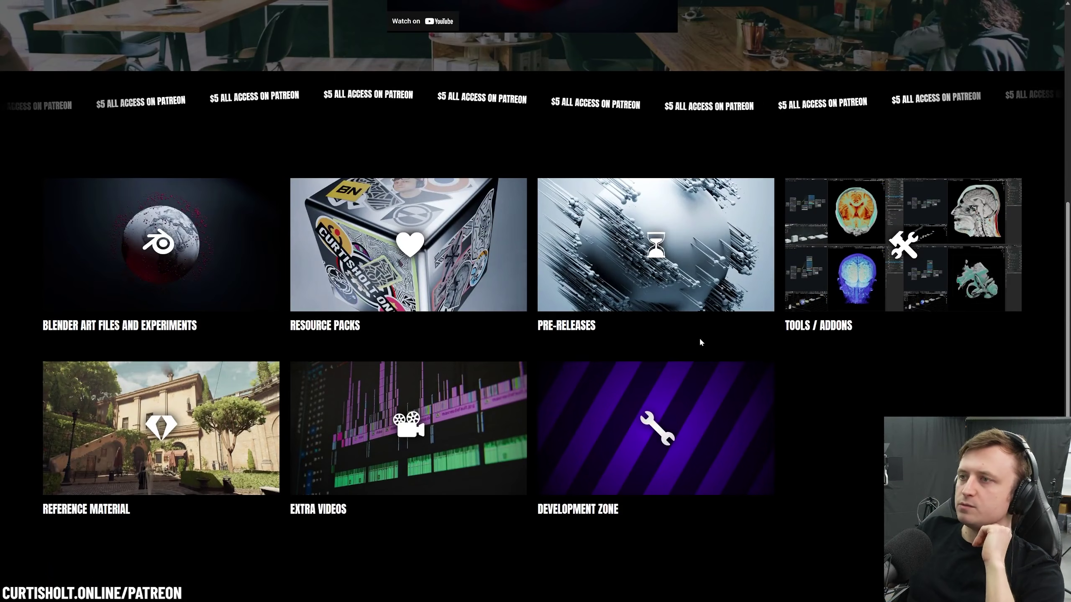
click(662, 293)
scroll(187, 327, down, 5)
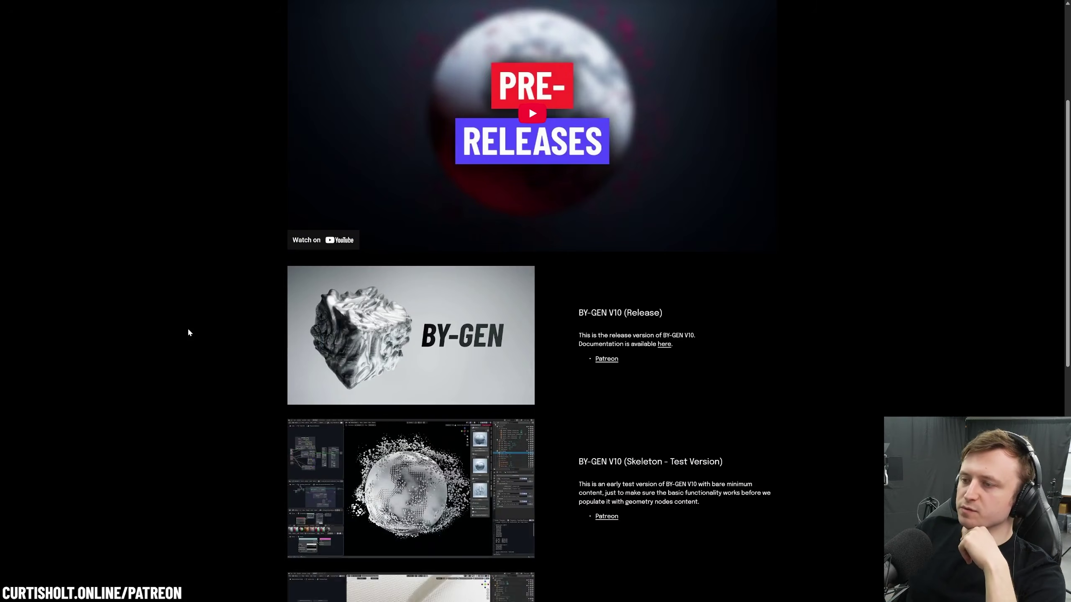
Review the BY-GEN V10 and Community Material Pack V5 entries, highlighting the material pack text, and return to the category overview.
scroll(188, 331, down, 5)
scroll(188, 331, up, 2)
scroll(188, 330, down, 1)
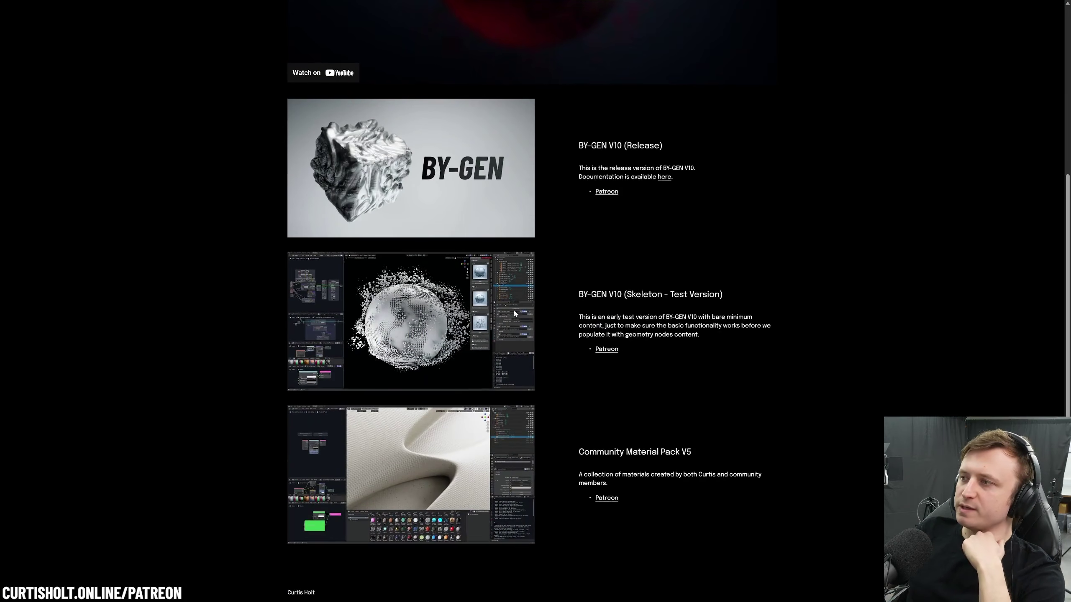
scroll(583, 301, up, 1)
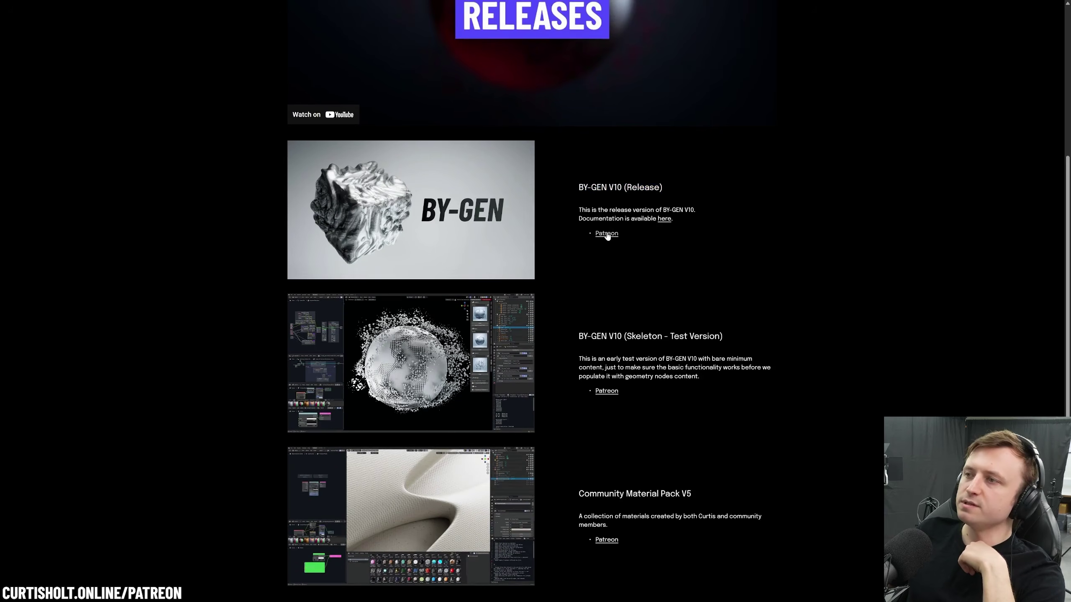
scroll(566, 369, down, 3)
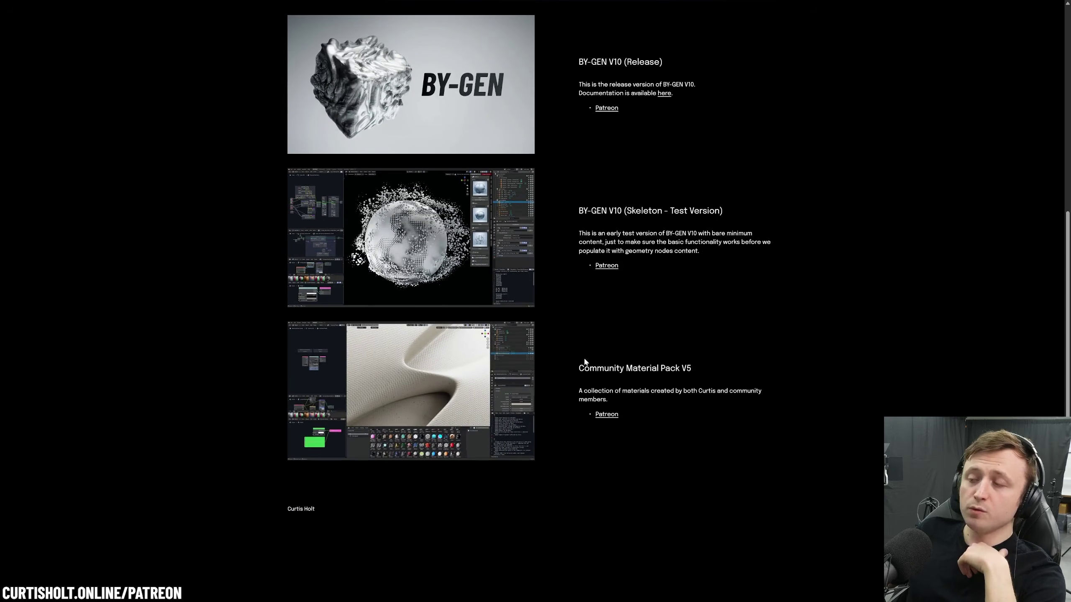
mouse_move(695, 370)
mouse_down()
mouse_move(578, 368)
mouse_move(692, 362)
mouse_move(680, 368)
mouse_up()
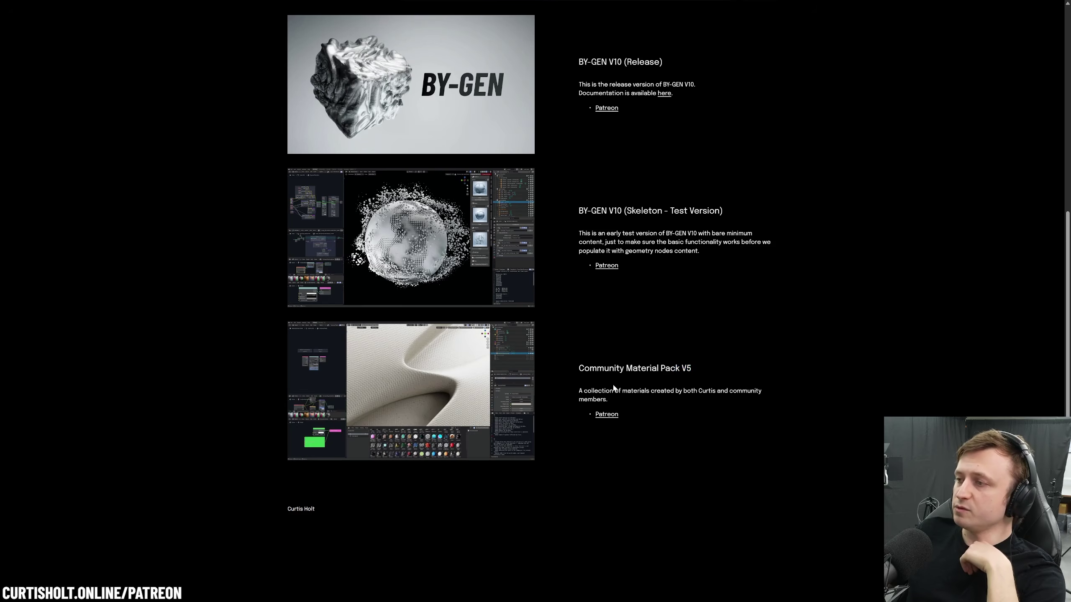
drag(627, 405, 532, 386)
scroll(625, 397, up, 2)
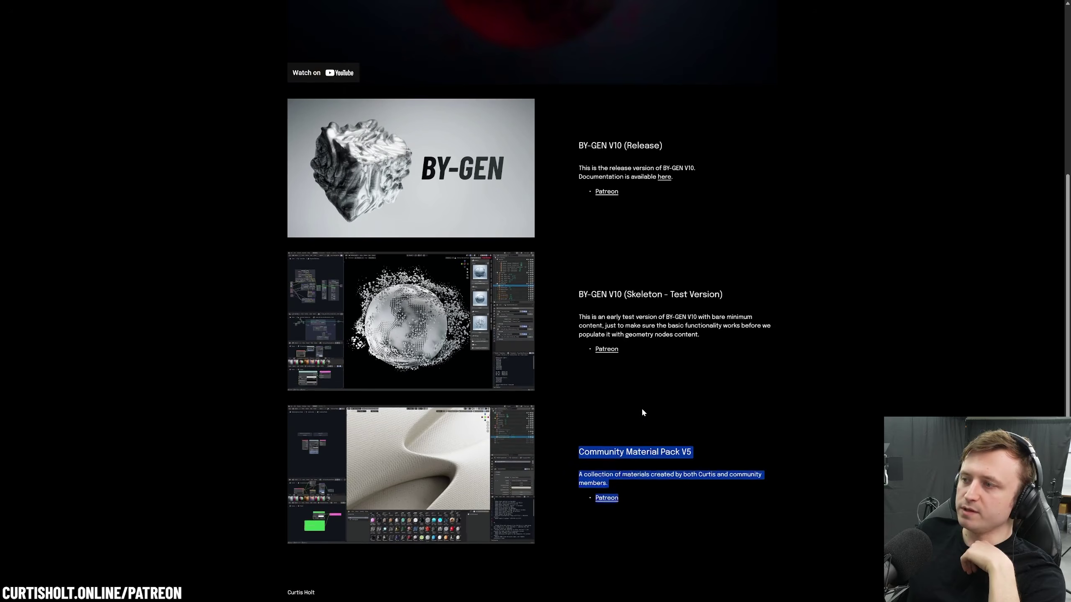
click(642, 407)
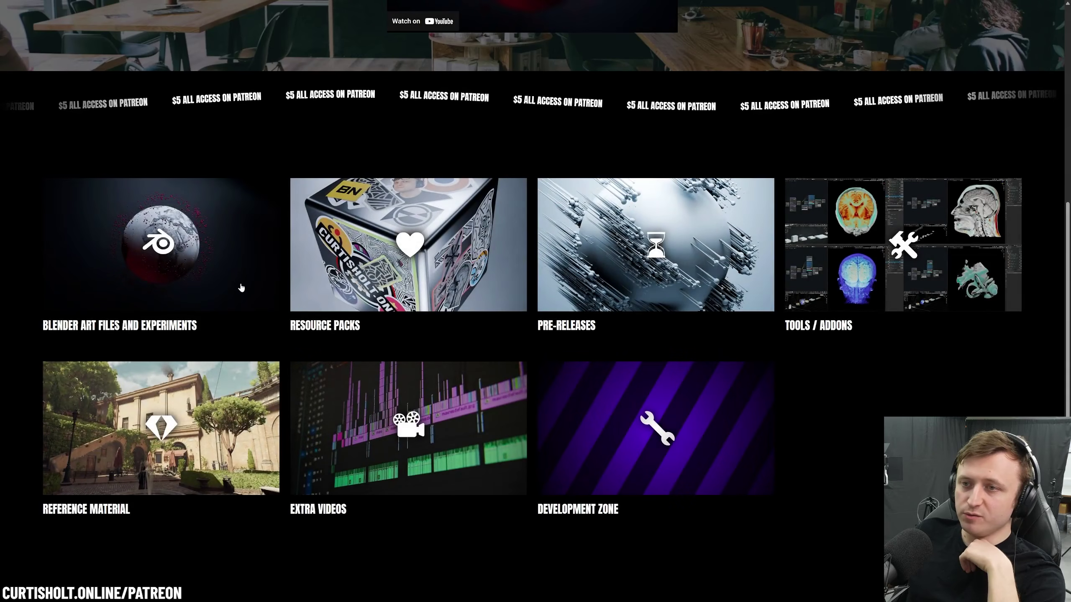
Open the Blender Art Files and Experiments page and browse its project entries.
click(239, 287)
scroll(204, 422, down, 7)
scroll(208, 426, down, 5)
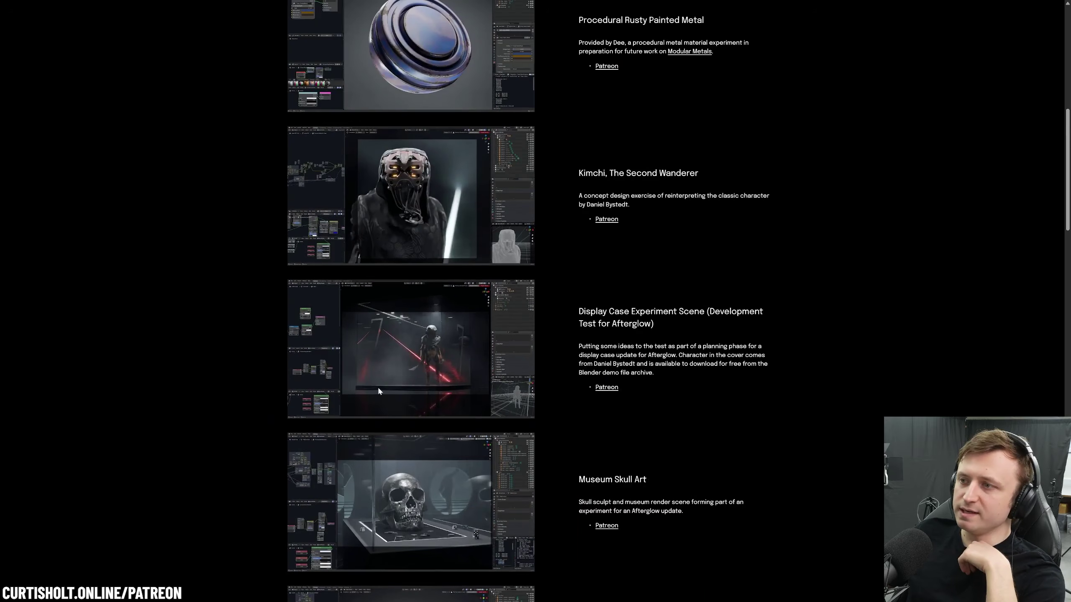
scroll(387, 398, down, 12)
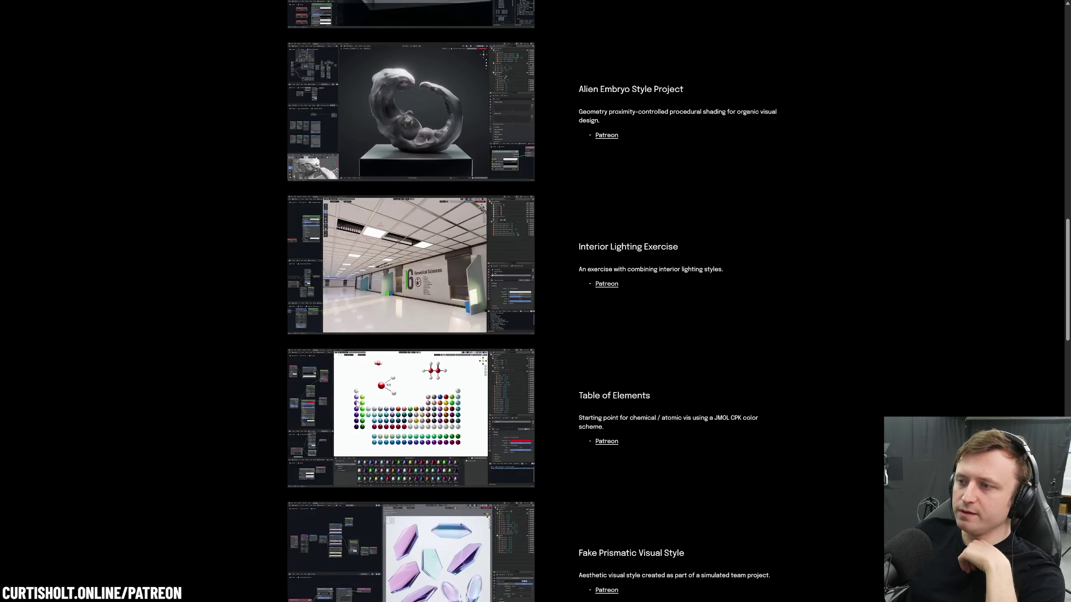
Review the Alien Embryo, Museum Skull Art and neighbouring art projects, and return to the category overview.
scroll(379, 392, up, 5)
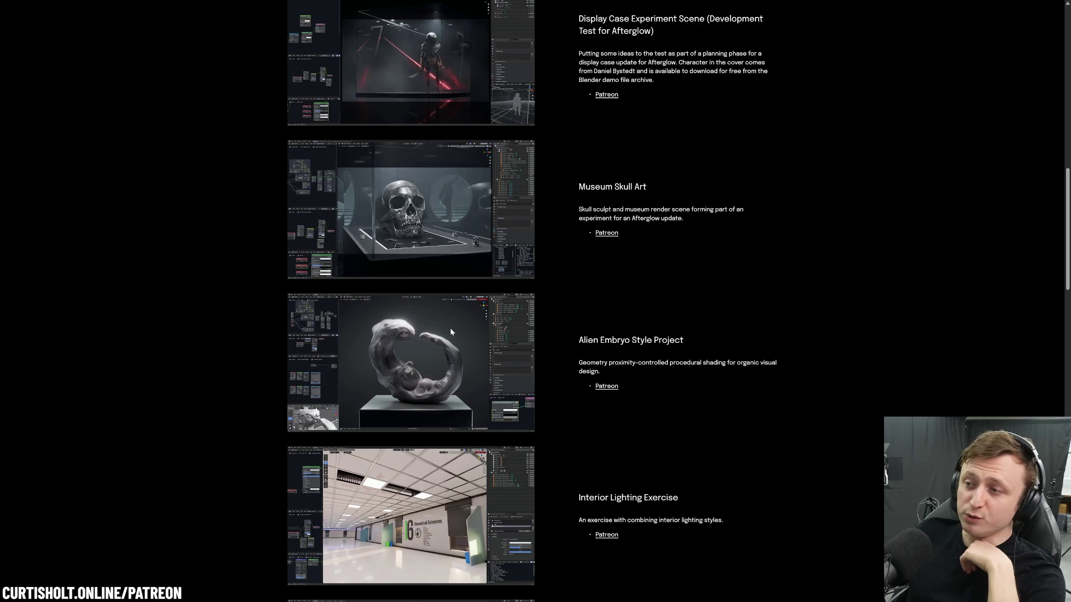
scroll(439, 344, up, 4)
scroll(724, 280, down, 10)
scroll(725, 284, up, 20)
scroll(718, 340, down, 2)
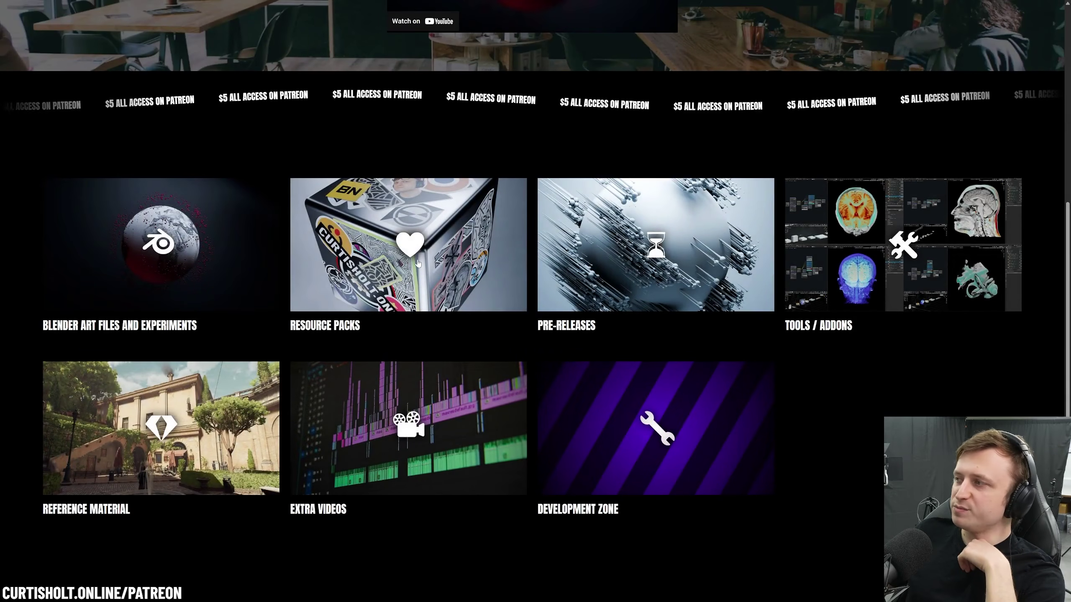
Open the Resource Packs page, skim its entries and return to the category overview.
click(418, 265)
scroll(475, 440, down, 5)
key(alt+Left)
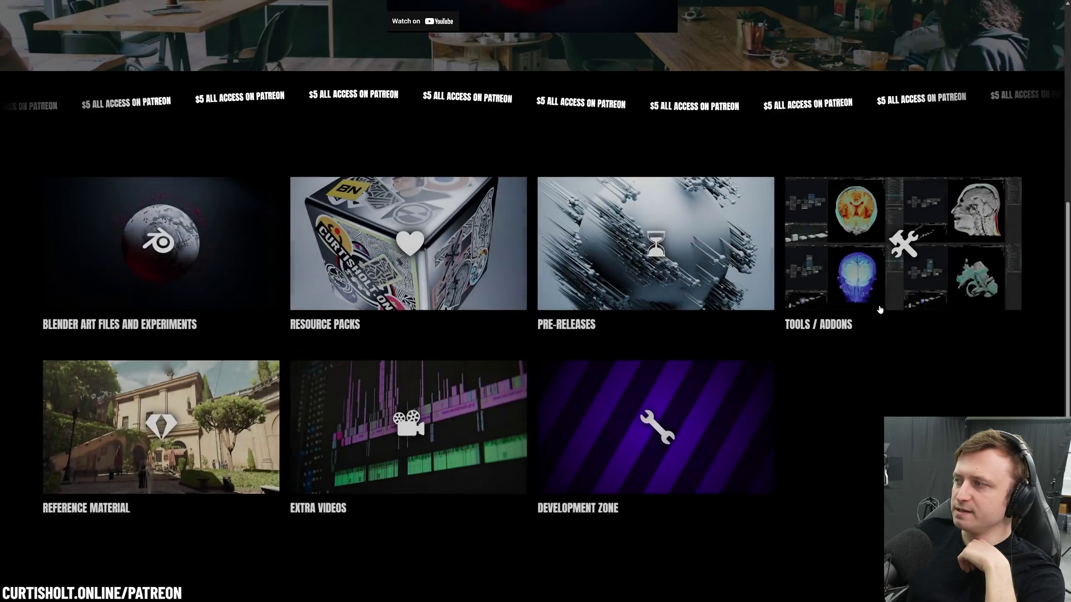
scroll(526, 339, up, 4)
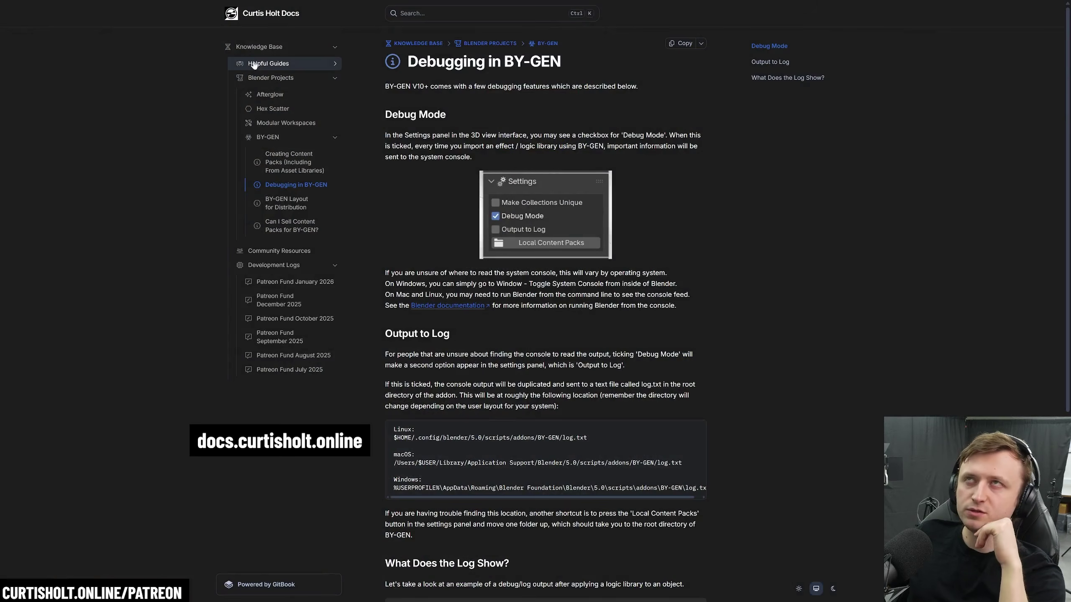
On the documentation site, go from the Knowledge Base through Blender Projects to the BY-GEN page and skim its sections.
click(253, 46)
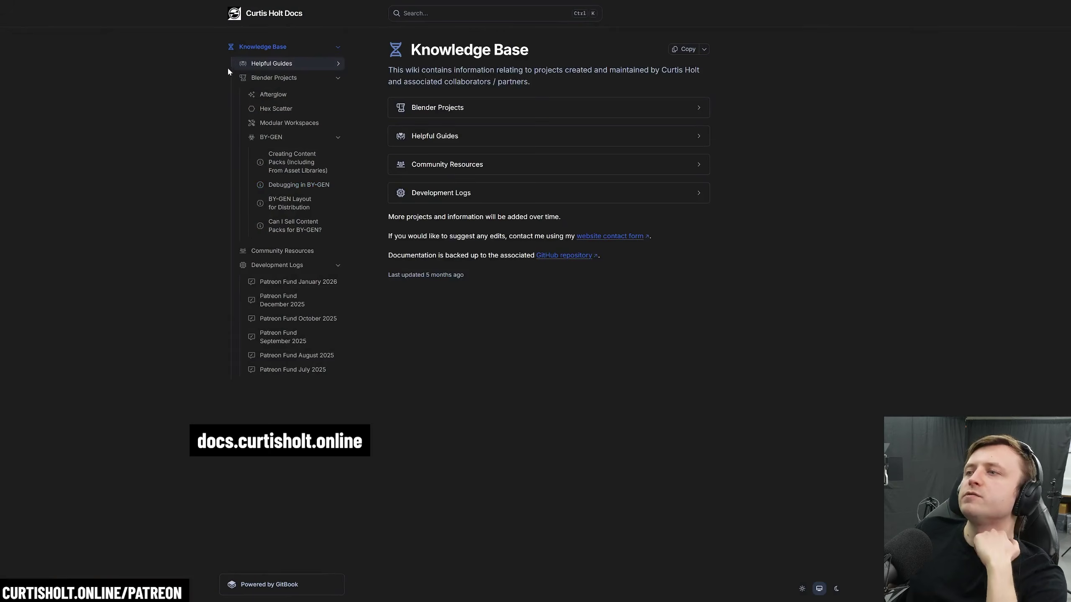
click(456, 111)
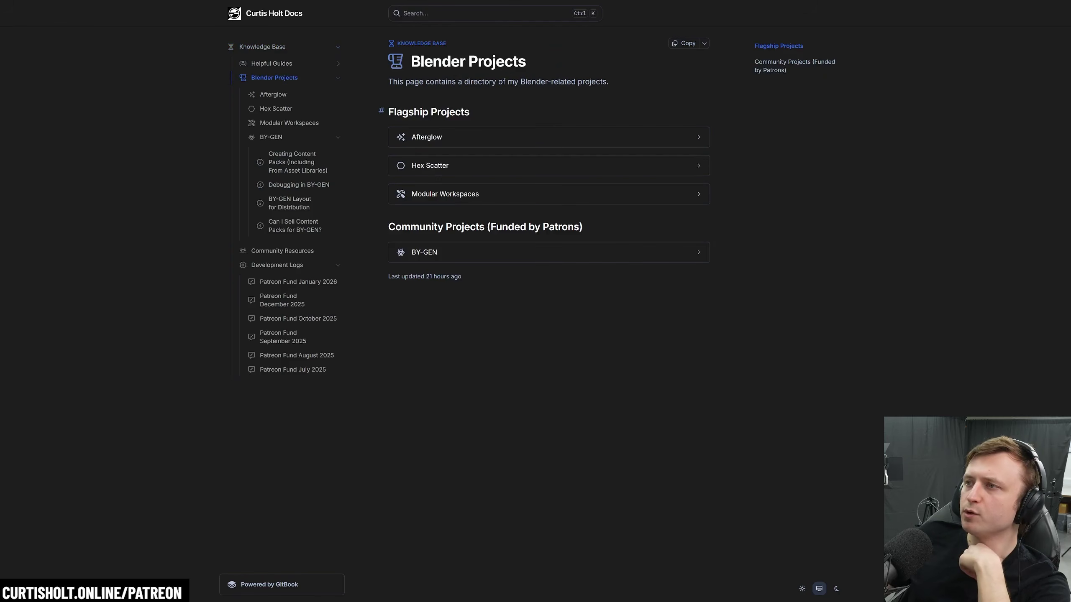
click(415, 253)
scroll(526, 312, down, 9)
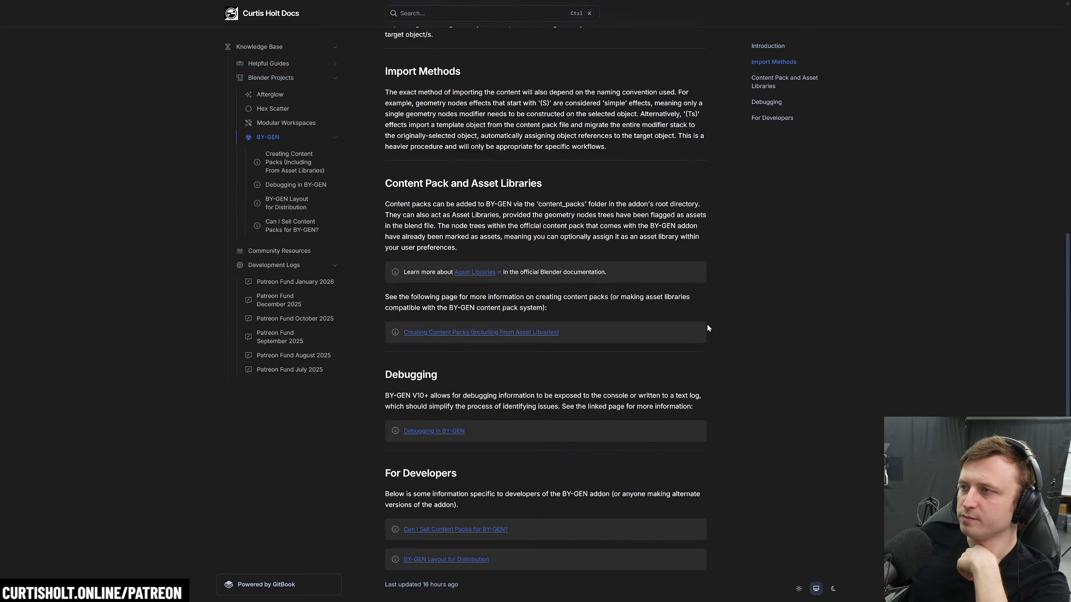
scroll(708, 328, up, 10)
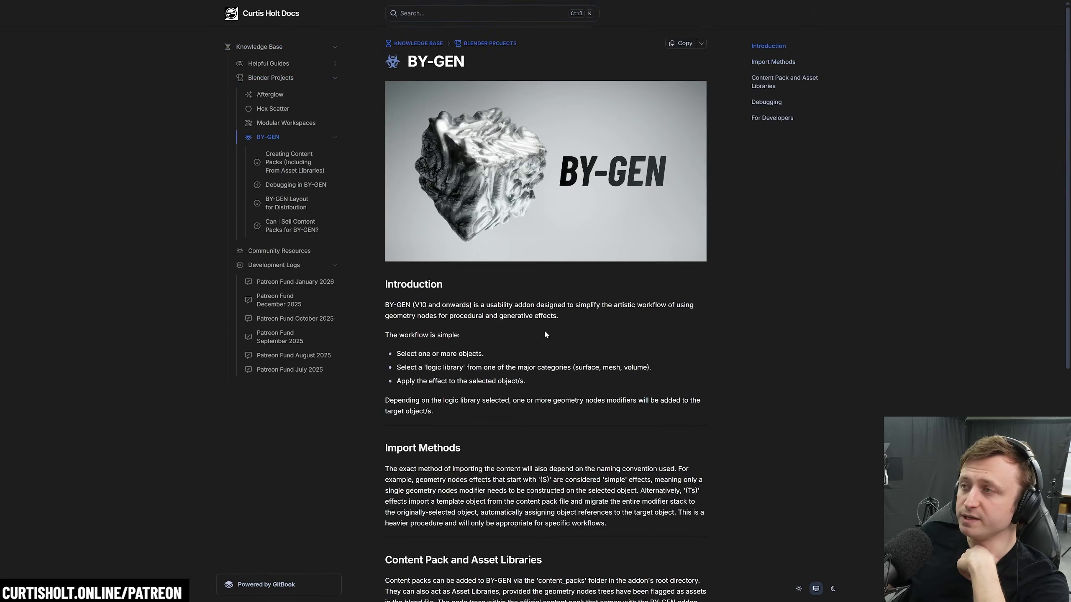
Go through the BY-GEN subpages on creating content packs, debugging and distribution layout, ending on Can I Sell Content Packs for BY-GEN?
click(289, 164)
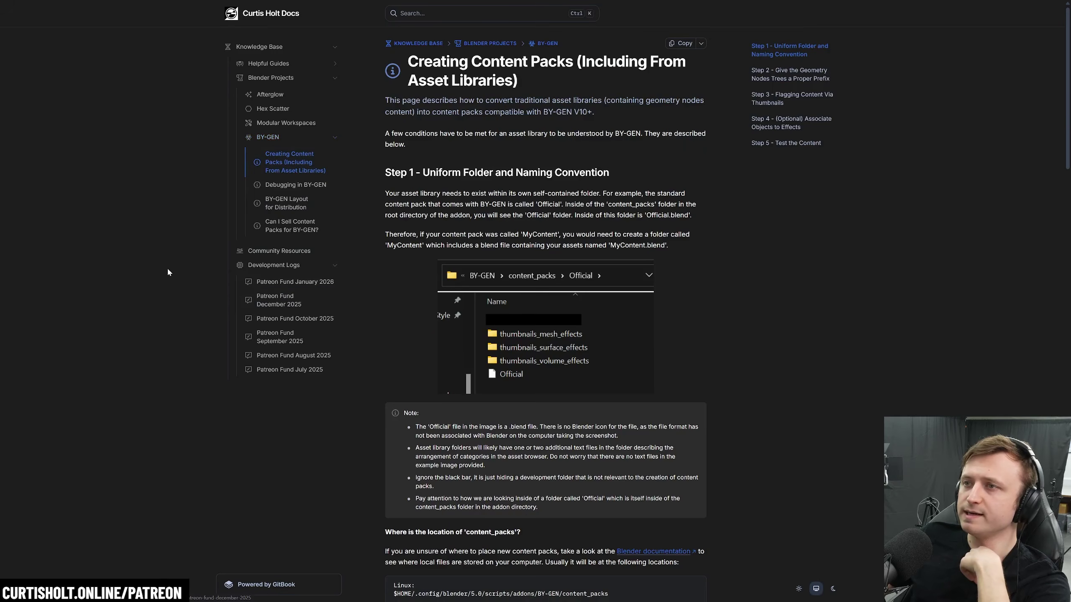
click(280, 187)
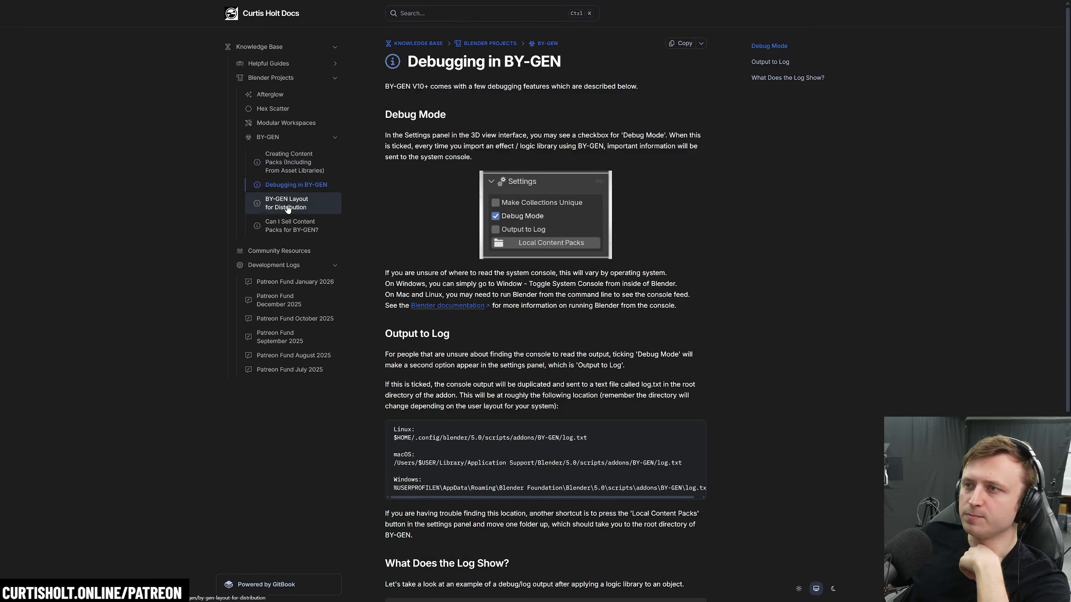
click(283, 203)
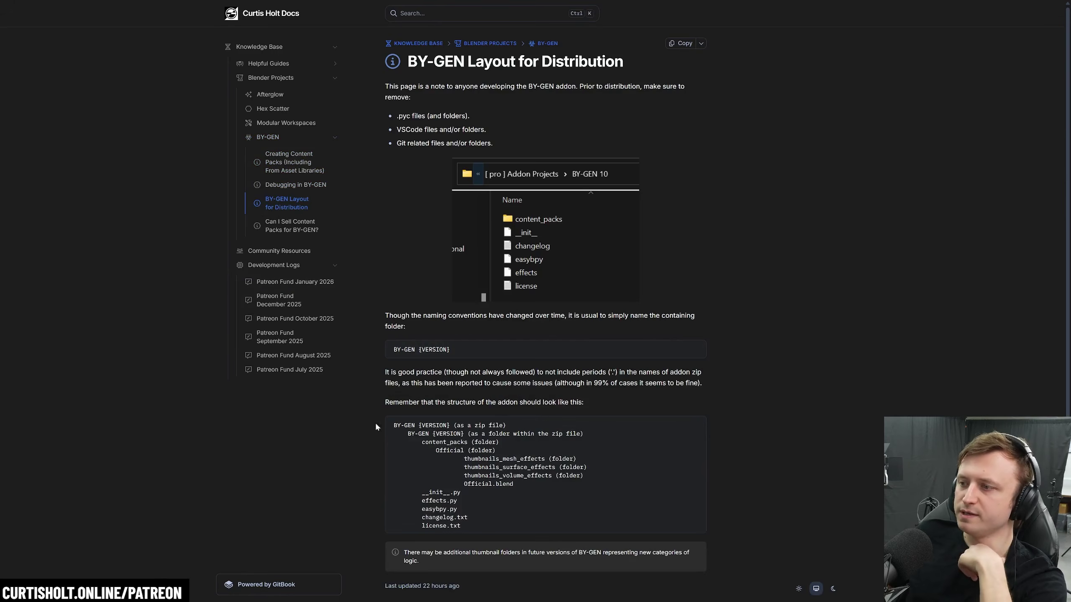
click(274, 228)
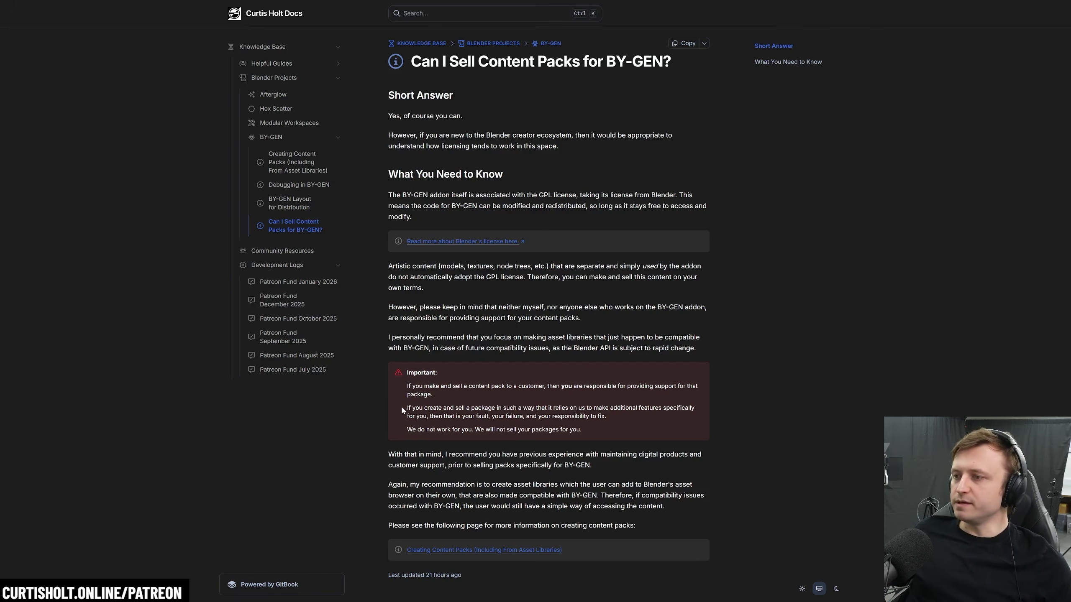
Highlight the sentence in the Important notice about selling packages that rely on the developers to make additional features.
drag(403, 410, 482, 408)
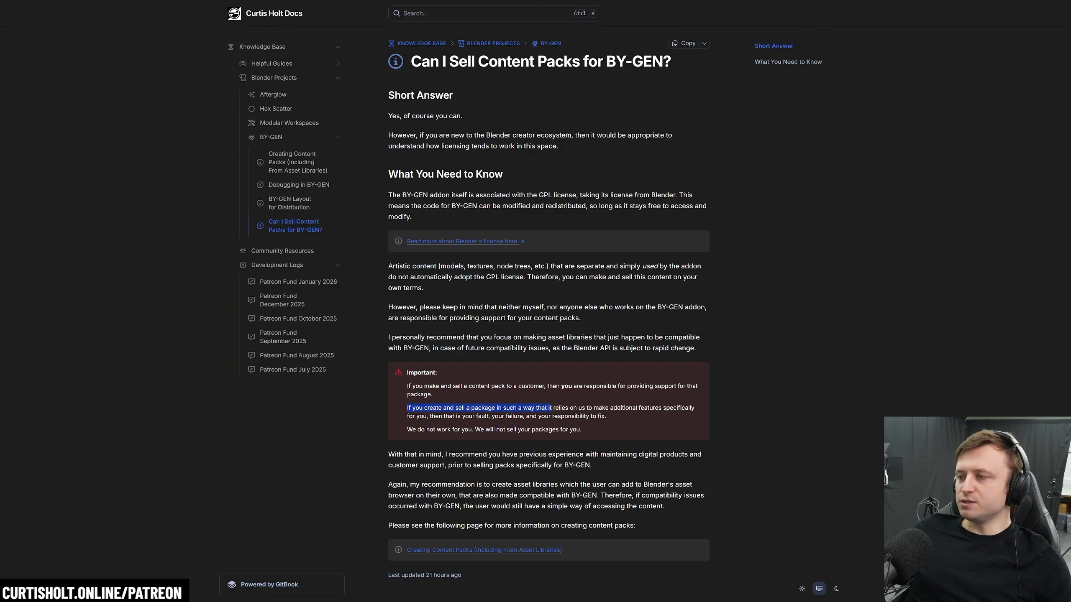
drag(583, 408, 684, 409)
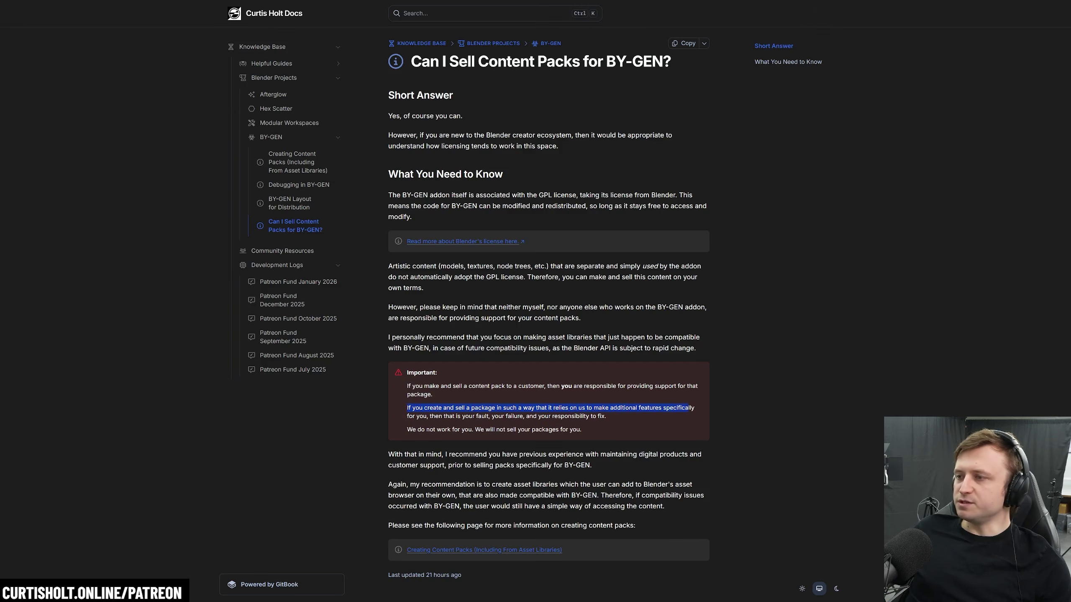
drag(407, 417, 441, 416)
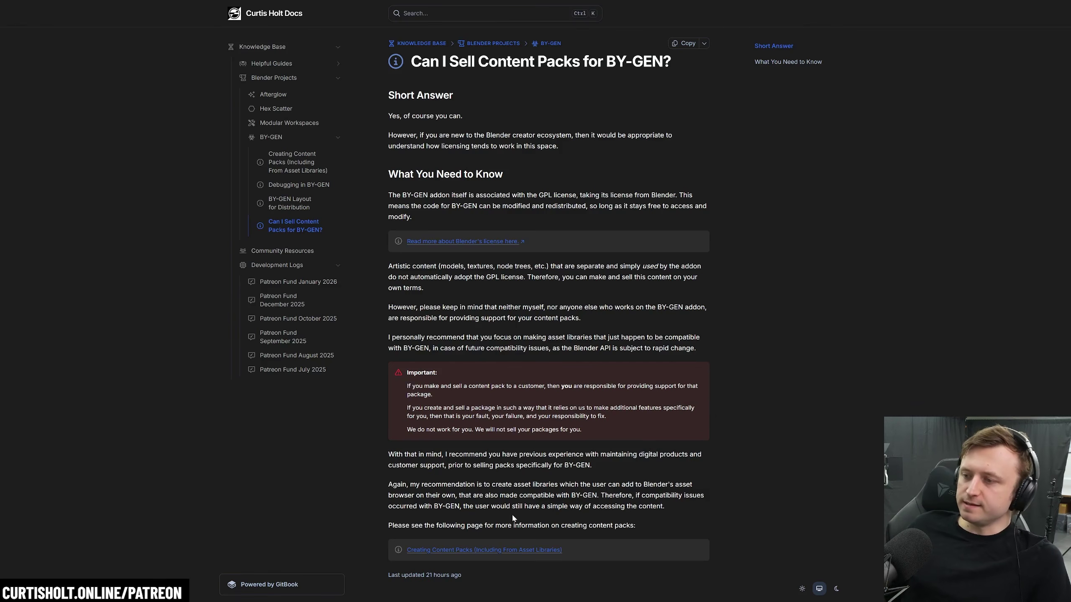
Highlight the recommendation to create asset libraries that users can add to Blender's asset browser and that are compatible with BY-GEN.
drag(385, 486, 557, 485)
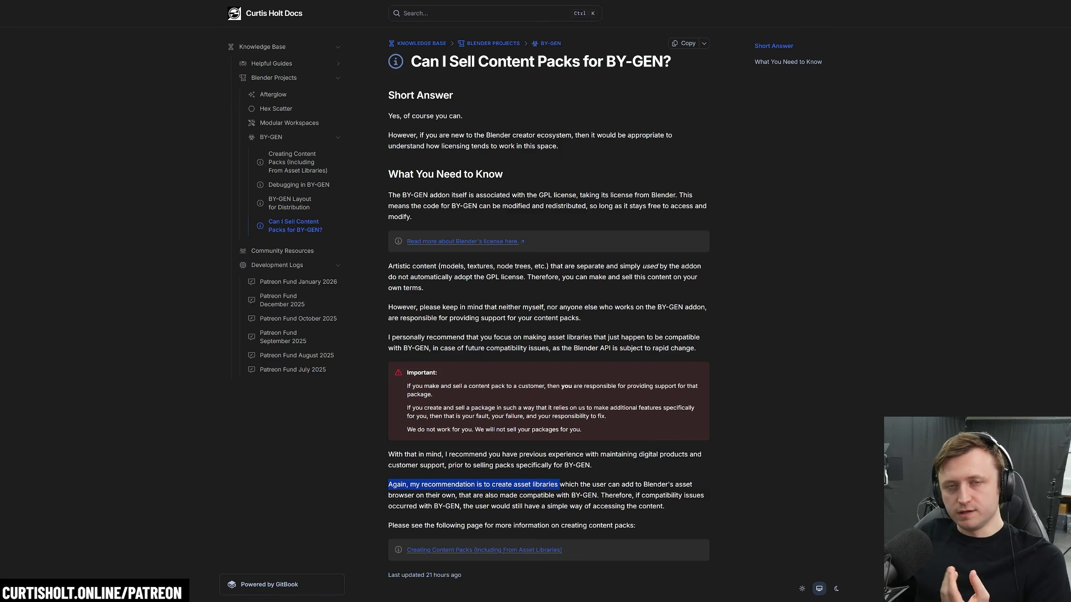
click(556, 494)
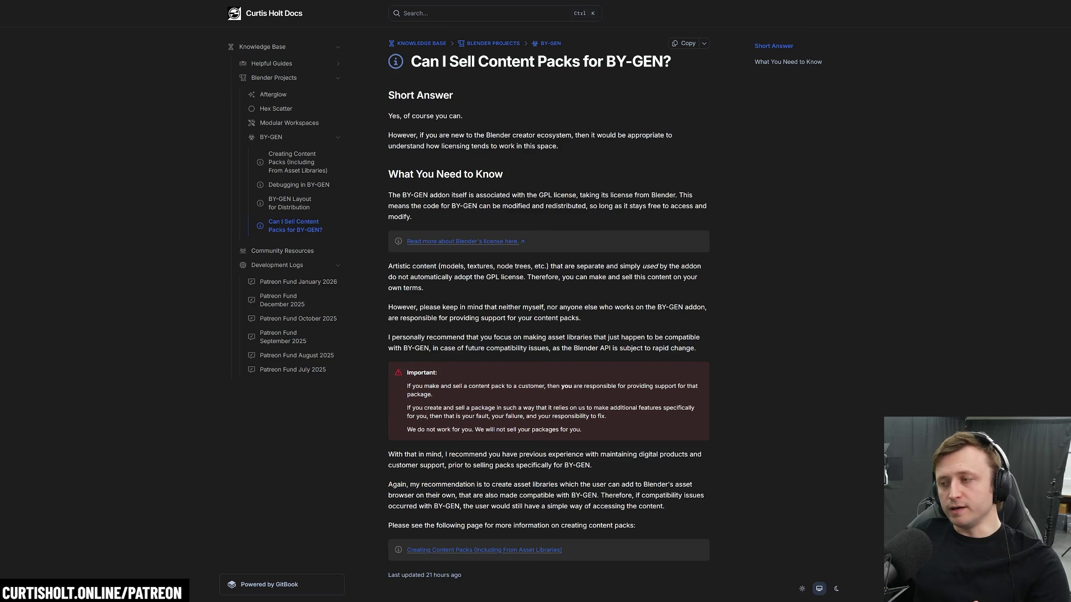
drag(554, 484, 598, 495)
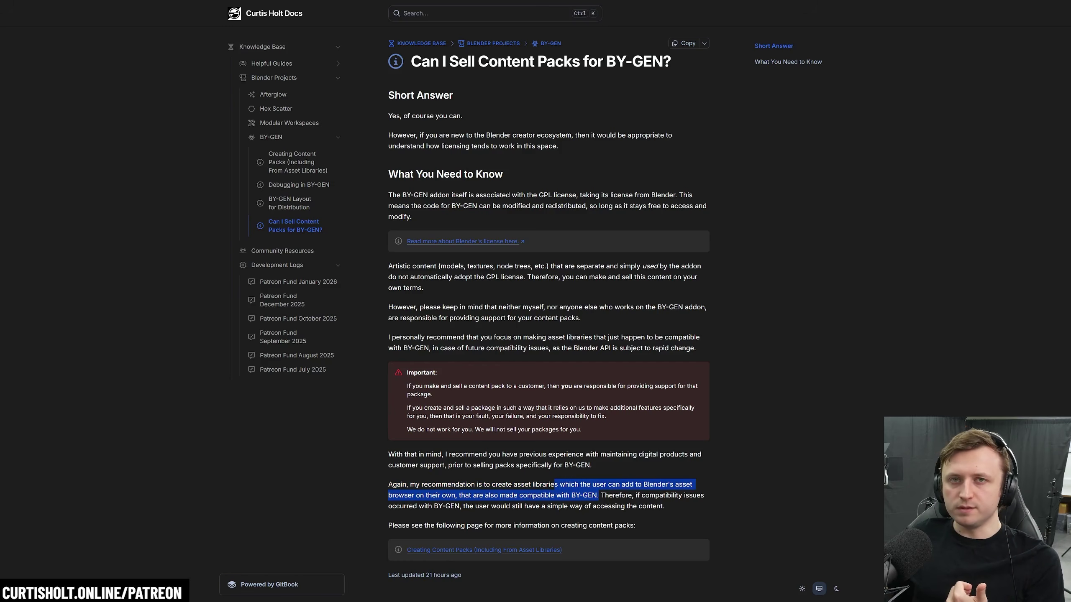